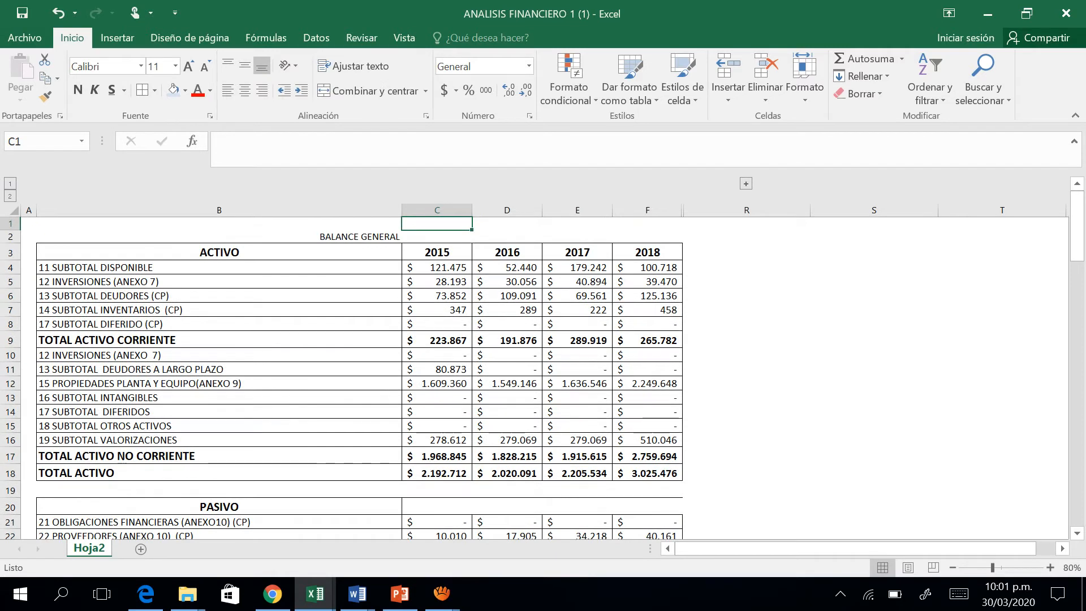
Examine the BALANCE GENERAL title, the ACTIVO heading and the 2015–2018 year columns of the balance sheet.
key("Left")
key("Left")
key("Right")
key("Down")
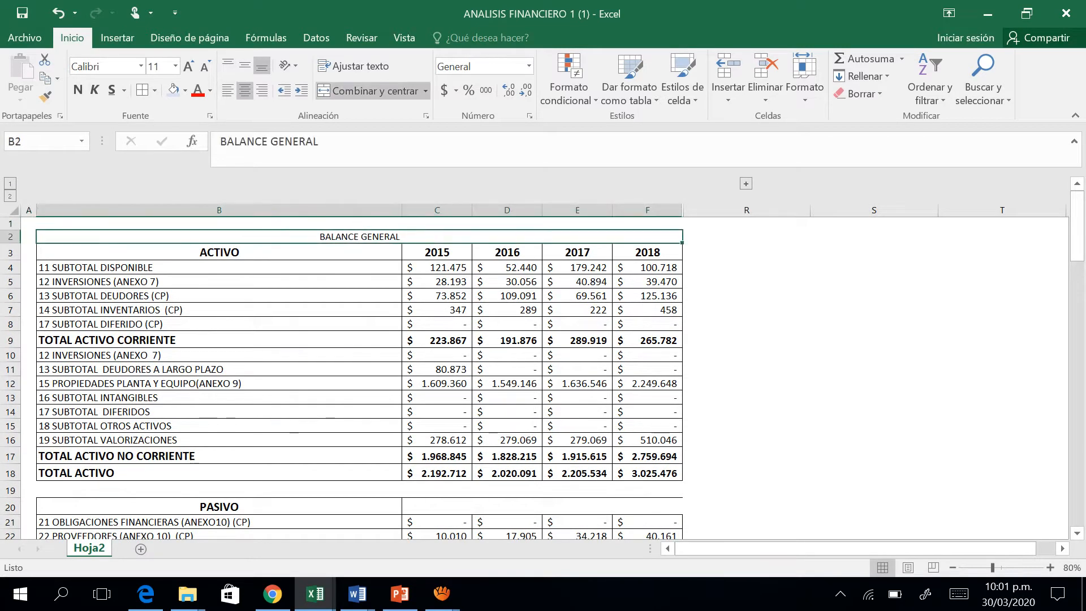
key("Down")
key("Right")
key("Left")
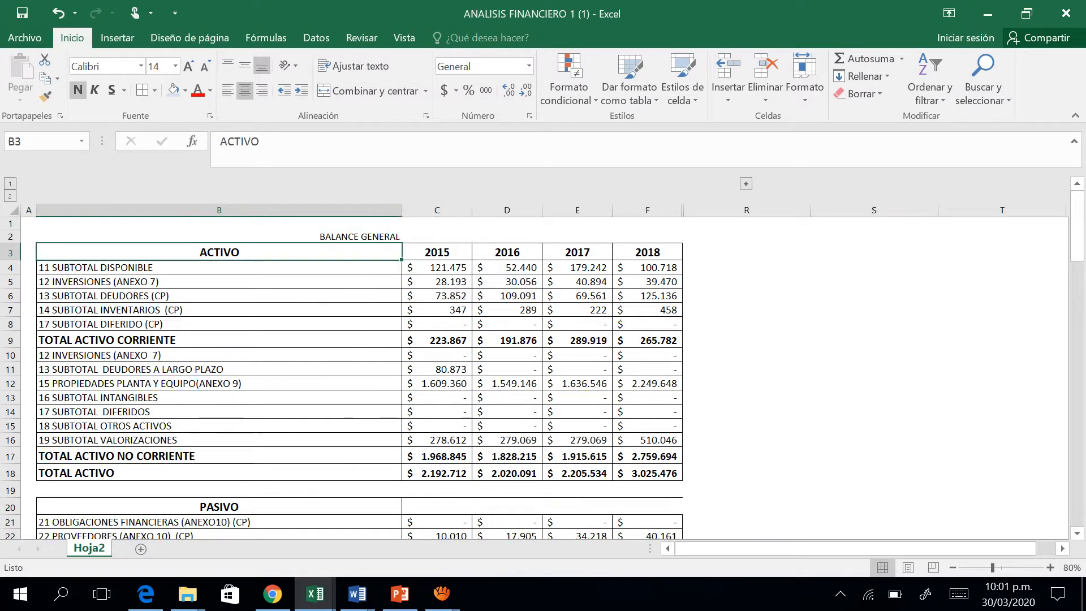
key("Up")
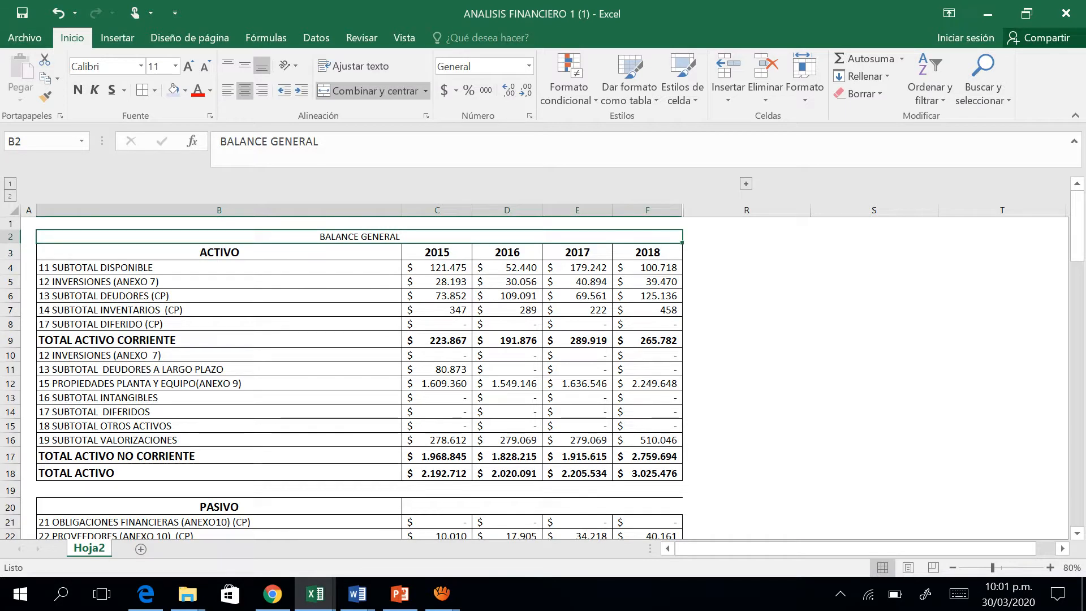
key("Down")
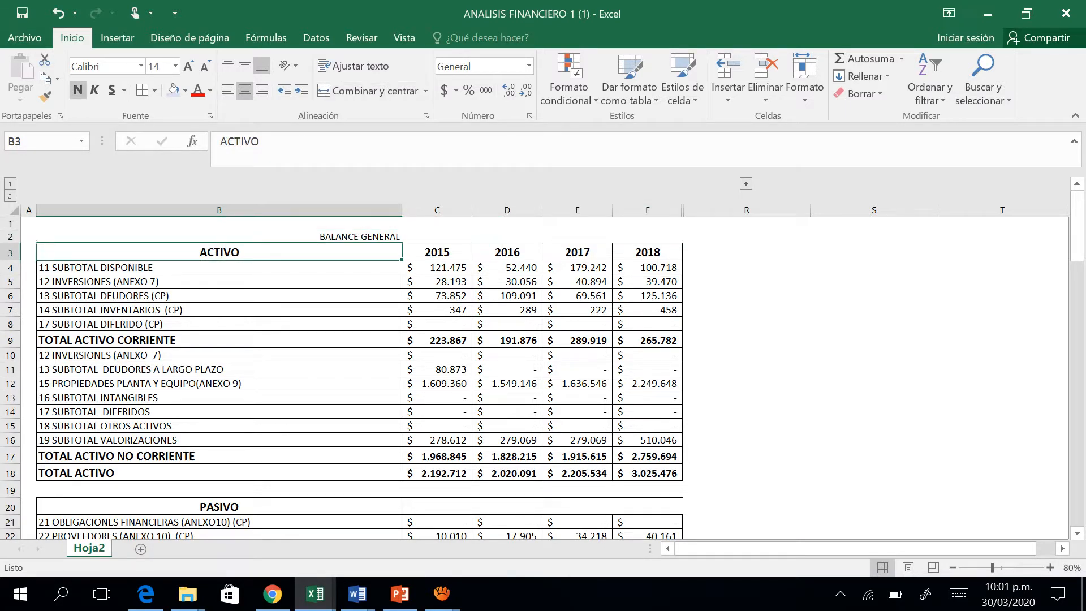
key("Right")
key("Right")
key("Left")
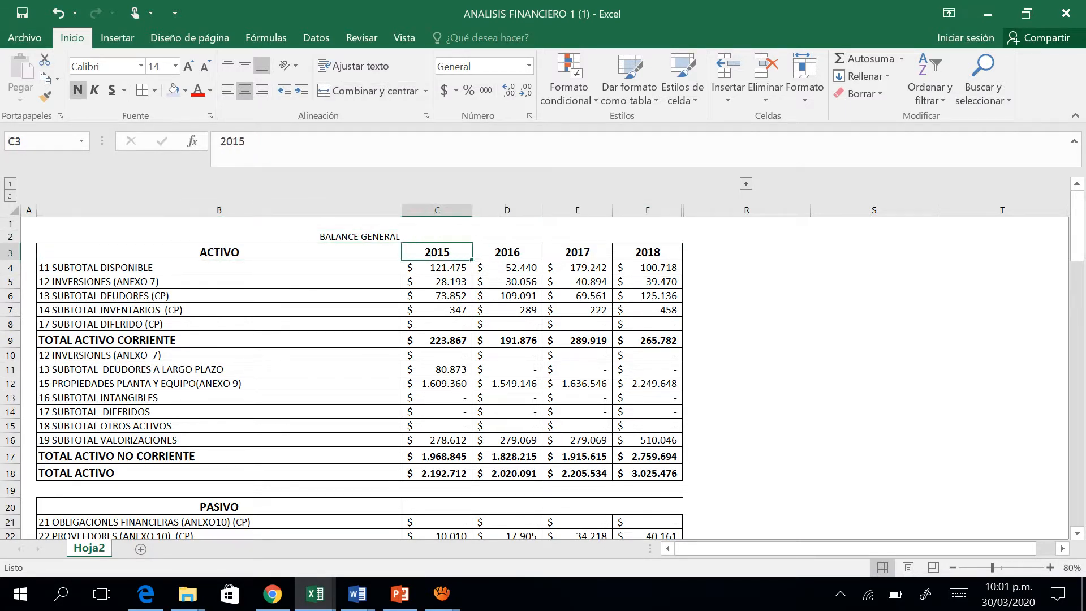
key("shift+Right")
key("shift+Left")
key("Down")
key("Down")
key("Down")
key("Down")
key("Down")
key("Down")
key("Down")
key("Down")
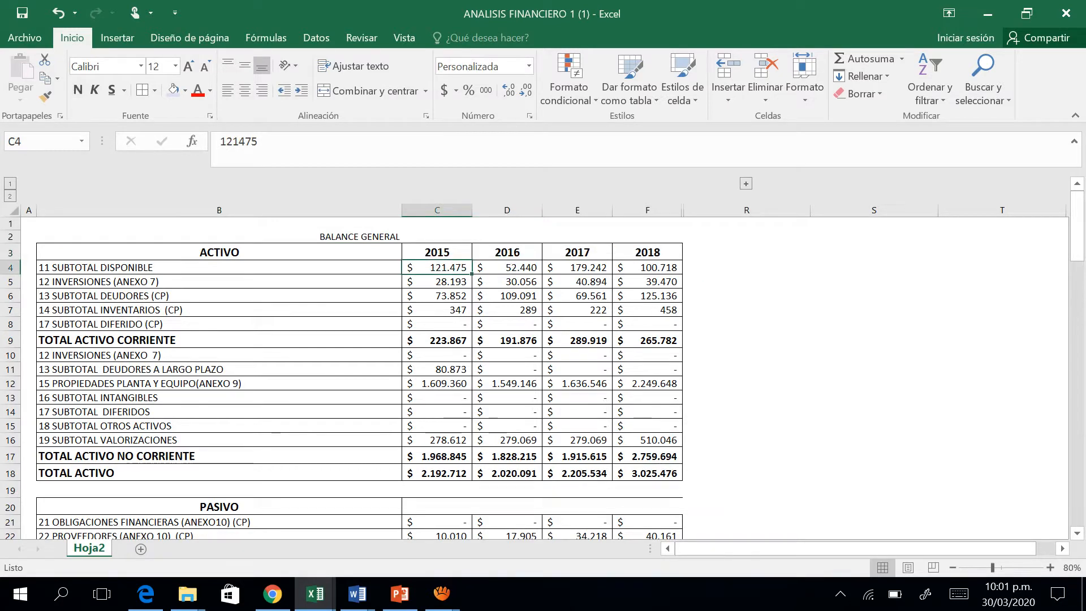
Review the current and non-current asset accounts and the first liability accounts of the balance sheet.
key("Down")
key("Down")
key("Down")
key("Down")
key("Left")
key("Left")
key("Up")
key("Up")
key("Up")
key("Up")
key("Up")
key("Up")
key("Up")
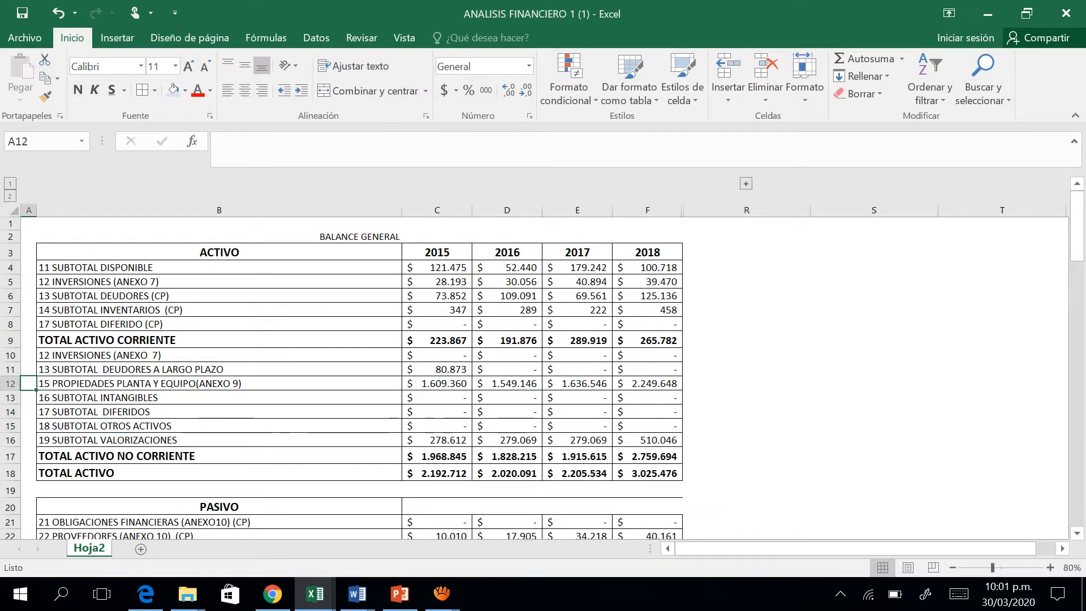
key("Down")
key("Down")
key("Down")
key("Down")
key("Down")
key("Down")
key("Down")
key("Down")
key("Down")
key("Down")
key("Down")
key("Up")
key("Up")
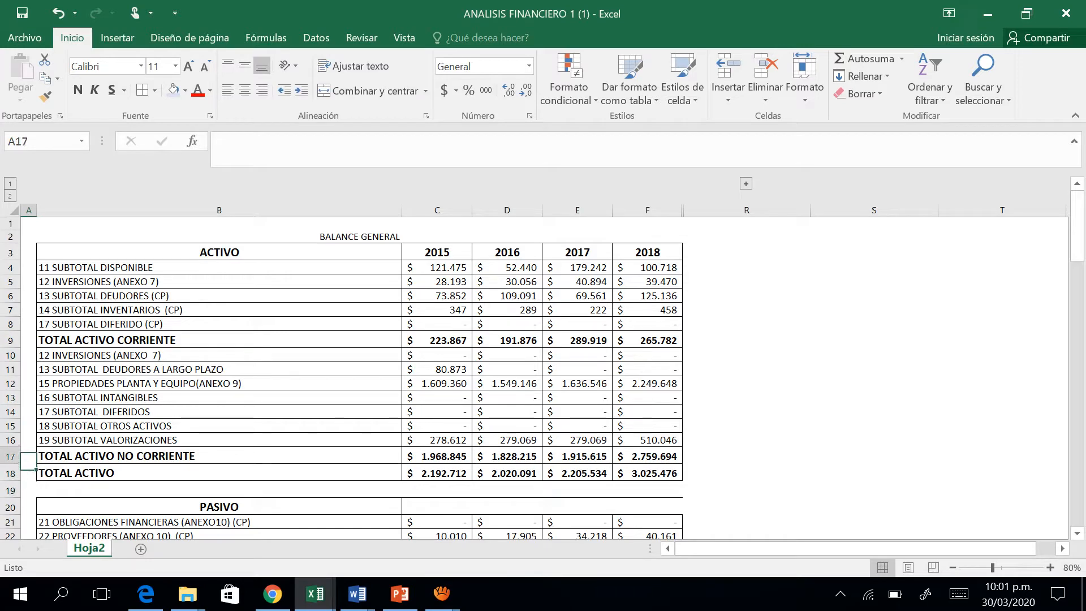
key("Up")
key("Down")
key("Down")
key("Down")
key("Down")
key("Down")
key("Down")
key("Down")
key("Down")
key("Down")
key("Down")
key("Down")
key("Down")
key("Down")
key("Down")
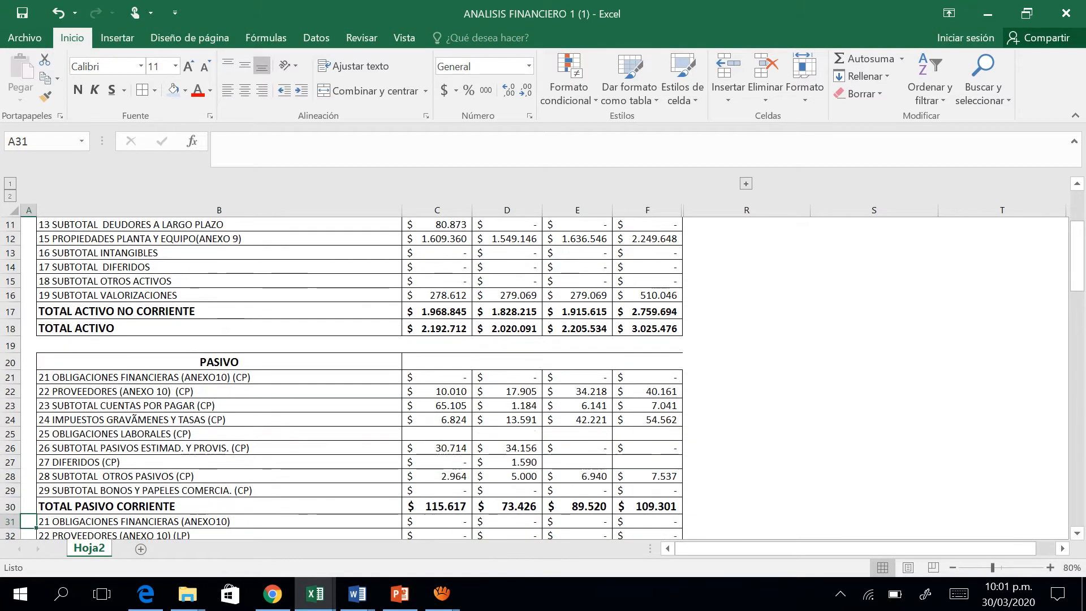
key("Up")
key("Up")
key("Up")
key("Up")
key("Up")
key("Up")
key("Up")
key("Up")
key("Up")
key("Up")
key("Up")
key("Up")
key("Up")
key("Up")
key("Up")
key("Up")
key("Up")
key("Up")
key("Up")
key("Up")
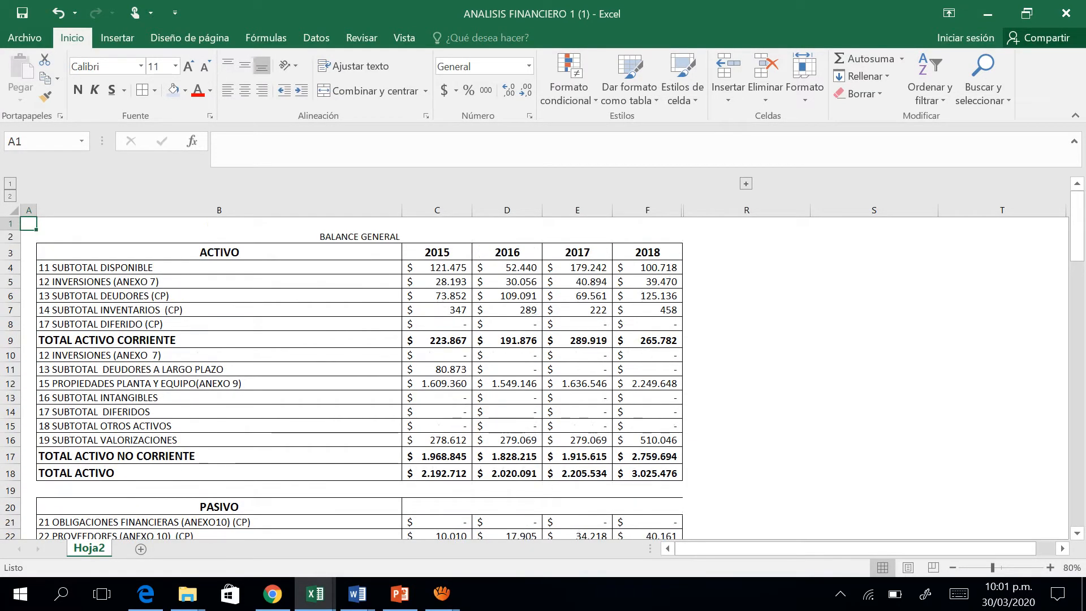
Review the sheet from the balance sheet title through PASIVO and PATRIMONIO to the ESTADO DE RESULTADOS section.
key("Down")
key("Right")
key("Down")
key("Up")
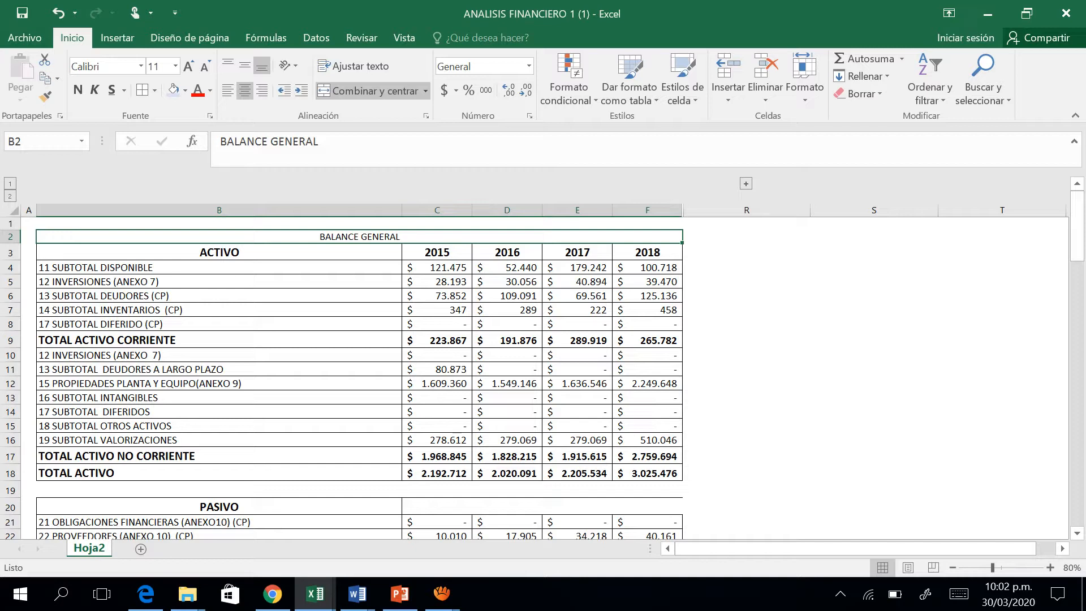
key("Down")
key("Down")
key("Down")
key("Down")
key("Down")
key("Down")
key("Down")
key("Down")
key("Down")
key("Down")
key("Down")
key("Down")
key("Down")
key("Down")
key("Down")
key("Down")
key("Down")
key("Down")
key("Down")
key("Down")
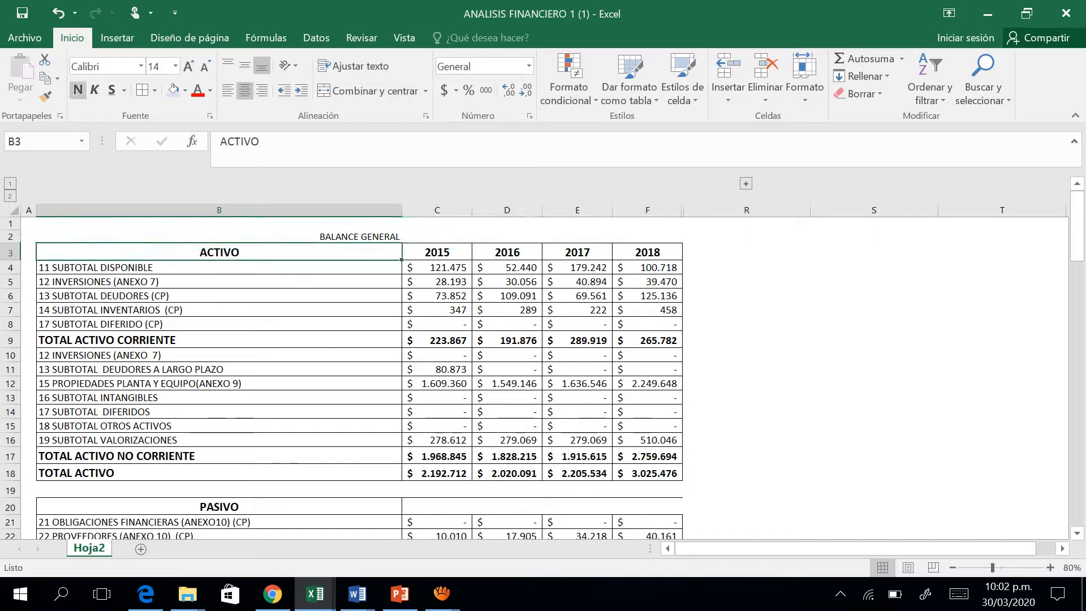
key("Down")
key("Down")
key("Down")
key("Down")
key("Down")
key("Down")
key("Down")
key("Down")
key("Down")
key("Down")
key("Down")
key("Down")
key("Down")
key("Down")
key("Down")
key("Down")
key("Down")
key("Down")
key("Down")
key("Down")
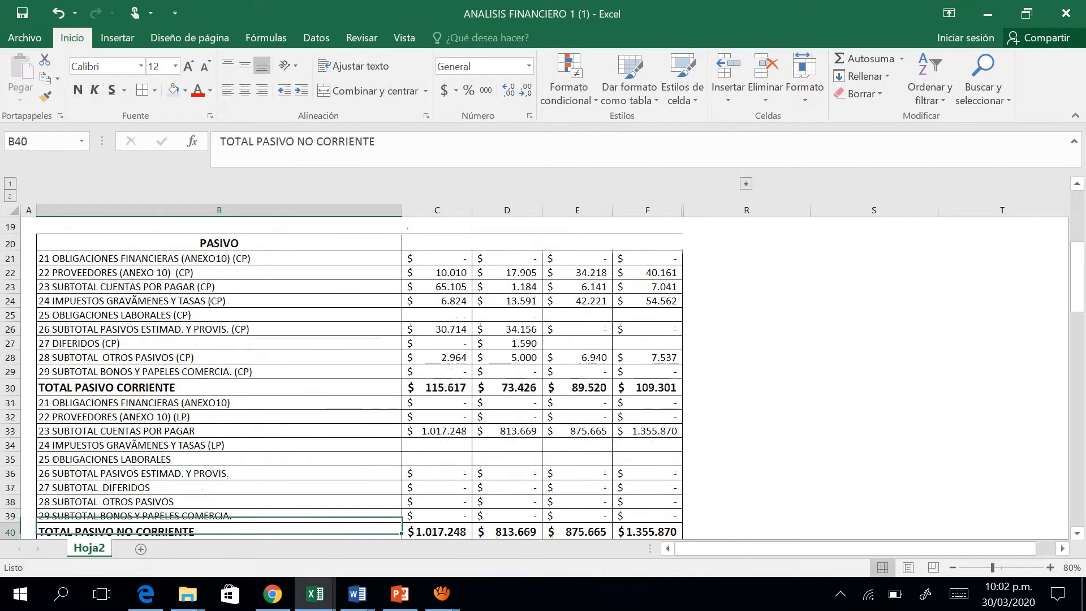
key("Up")
key("Down")
key("Down")
key("Down")
key("Down")
key("Down")
key("Down")
key("Down")
key("Down")
key("Down")
key("Down")
key("Down")
key("Down")
key("Down")
key("Down")
key("Down")
key("Down")
key("Down")
key("Down")
key("Down")
key("Down")
key("Down")
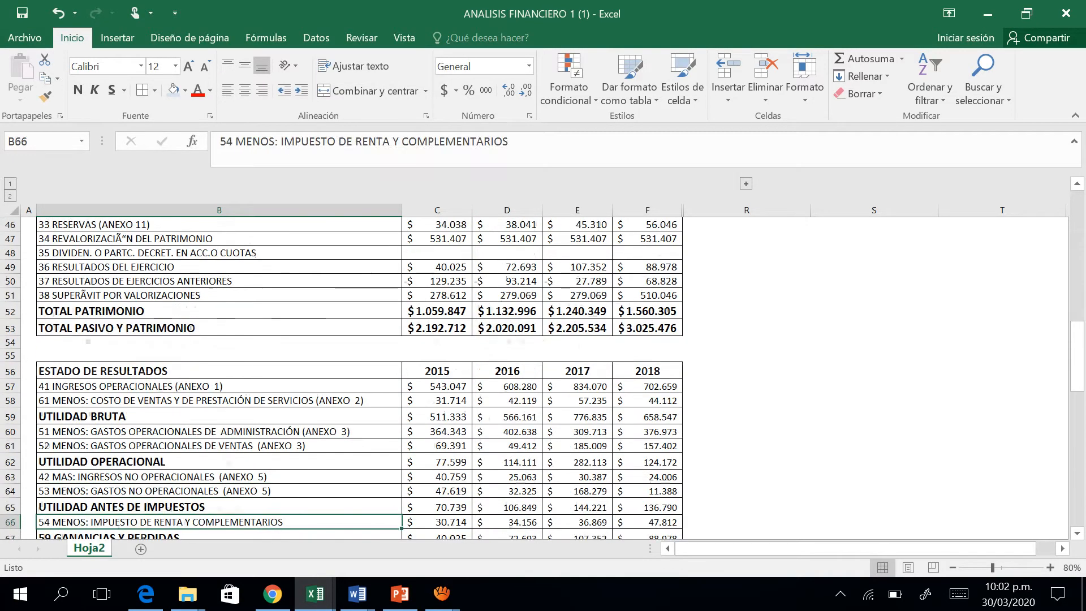
key("Up")
key("Up")
key("Up")
key("Up")
key("Up")
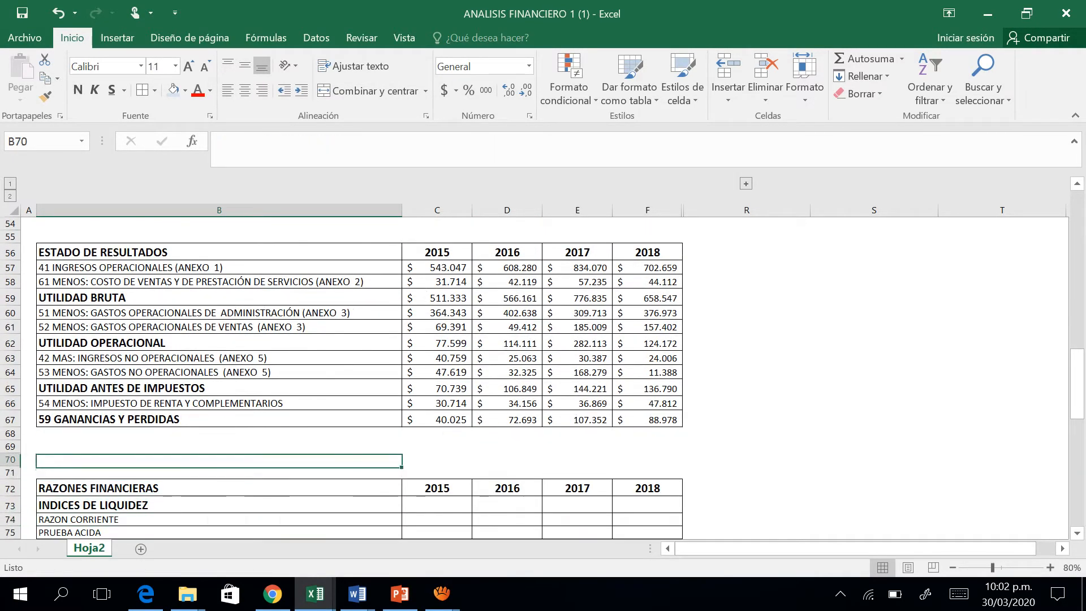
Examine the RAZONES FINANCIERAS table, covering its ratio groups and the RAZON CORRIENTE row under INDICES DE LIQUIDEZ.
key("Down")
key("Down")
key("Down")
key("Down")
key("Down")
key("Down")
key("Down")
key("Down")
key("Down")
key("Down")
key("Down")
key("Down")
key("Down")
key("Down")
key("Down")
key("Down")
key("Down")
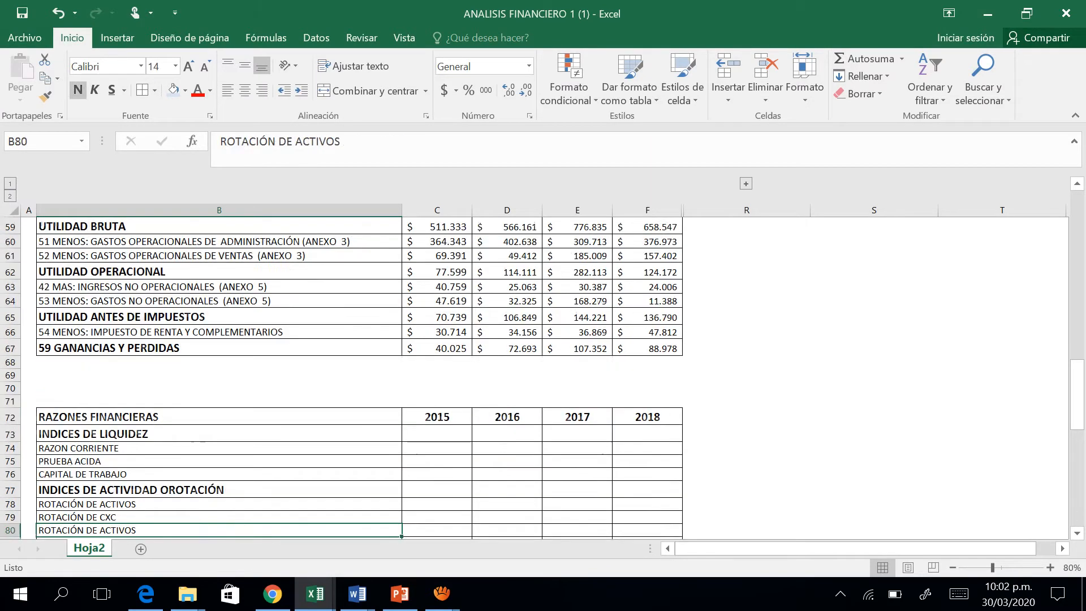
key("Down")
key("Down")
key("Down")
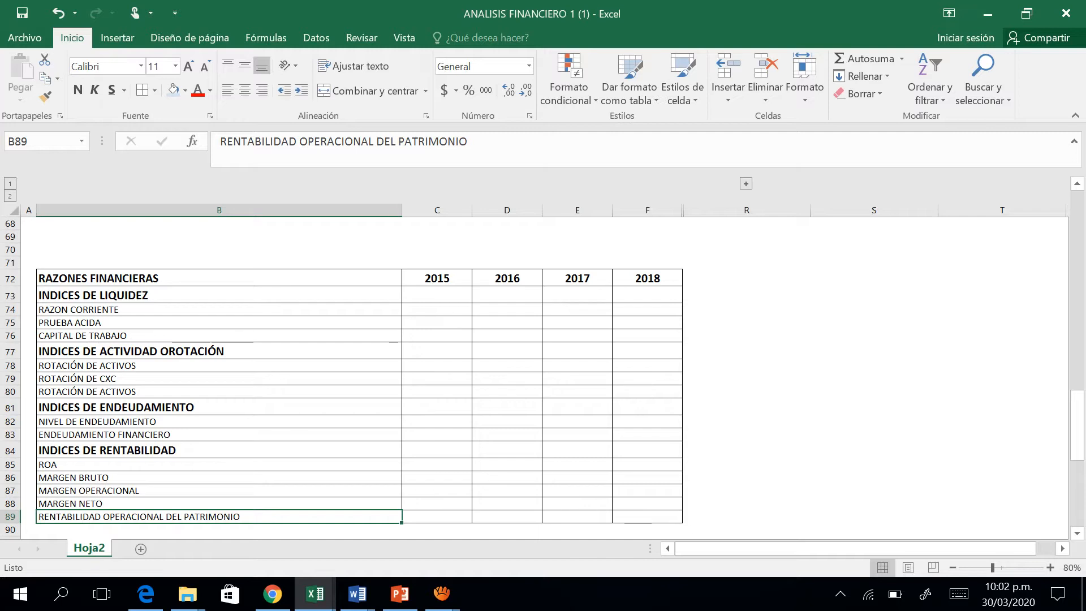
left_click(219, 295)
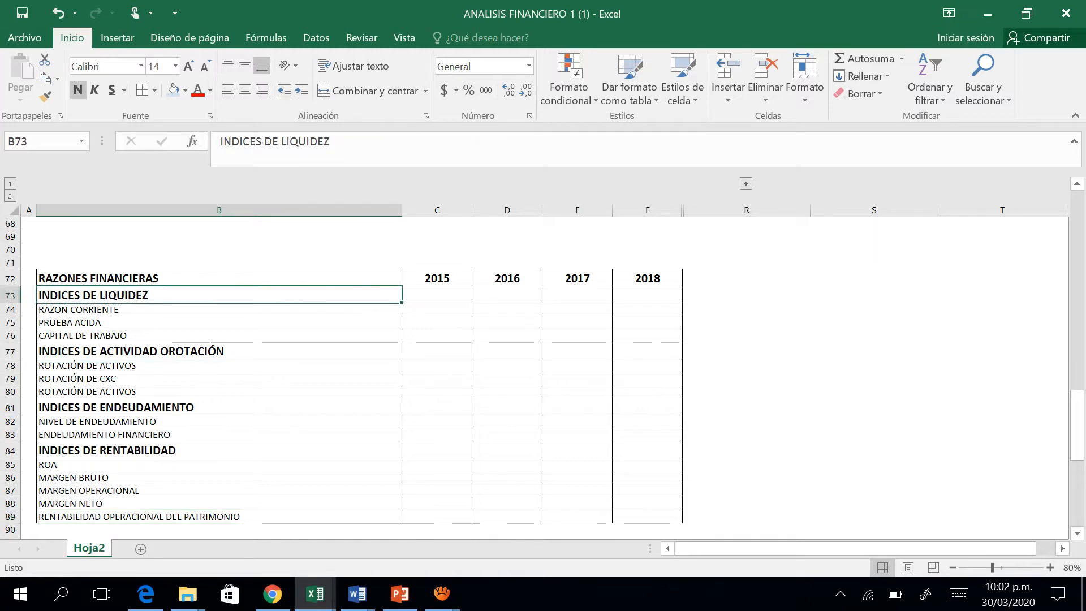
left_click(219, 309)
left_click(219, 294)
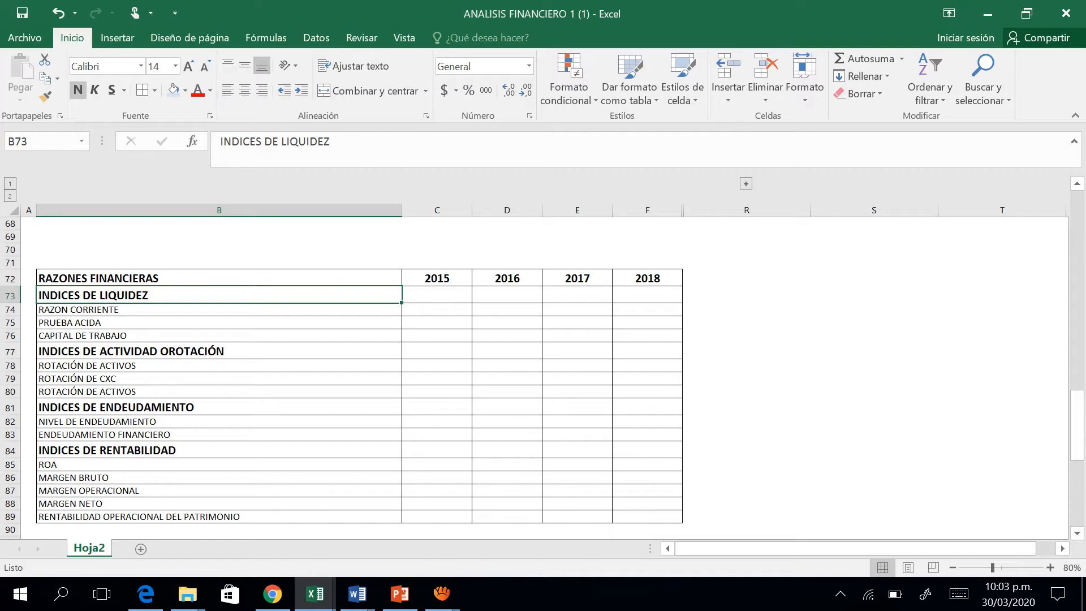
key("Down")
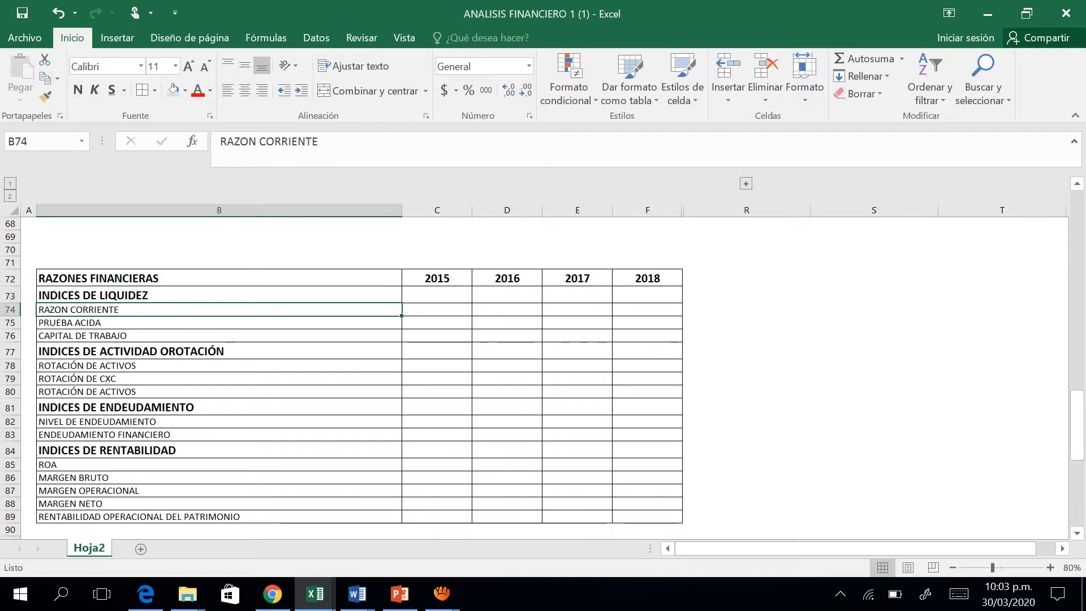
key("Up")
key("Down")
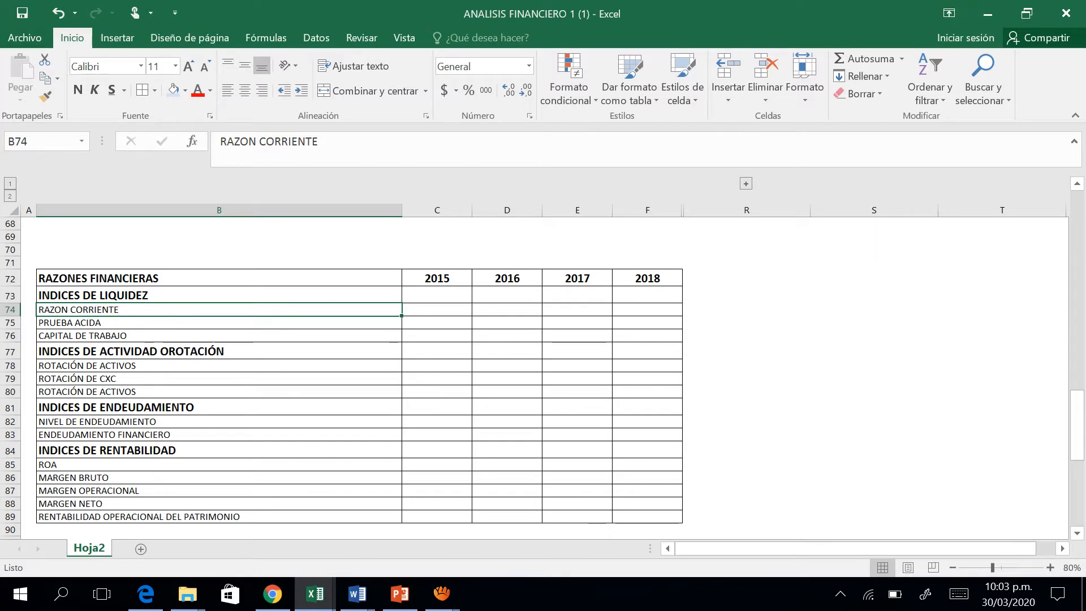
Enter the formula =C10 in cell C74, the 2015 RAZON CORRIENTE cell.
left_click(436, 310)
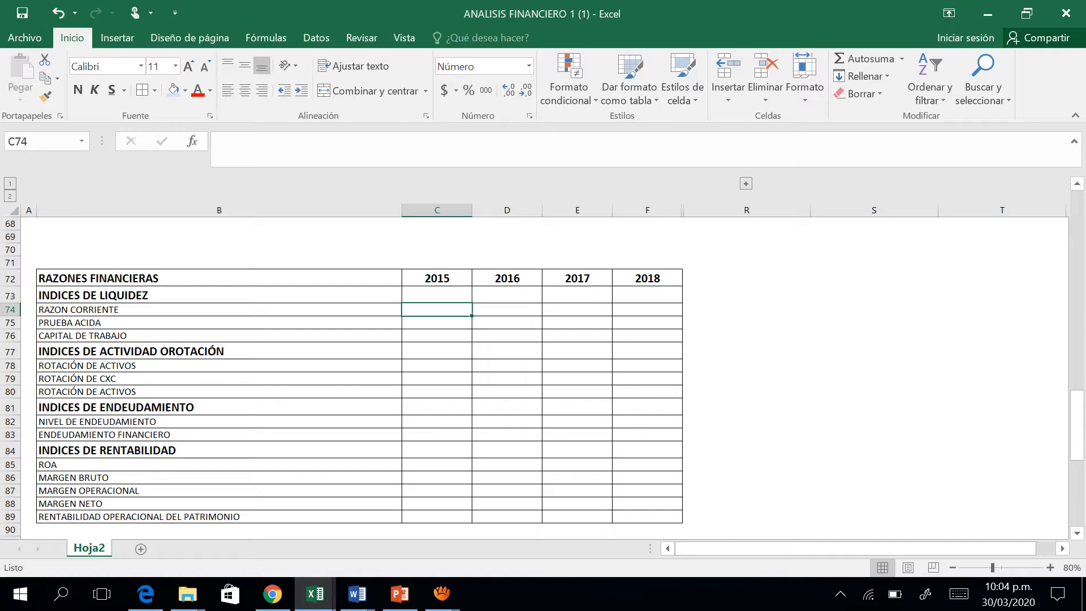
key("Left")
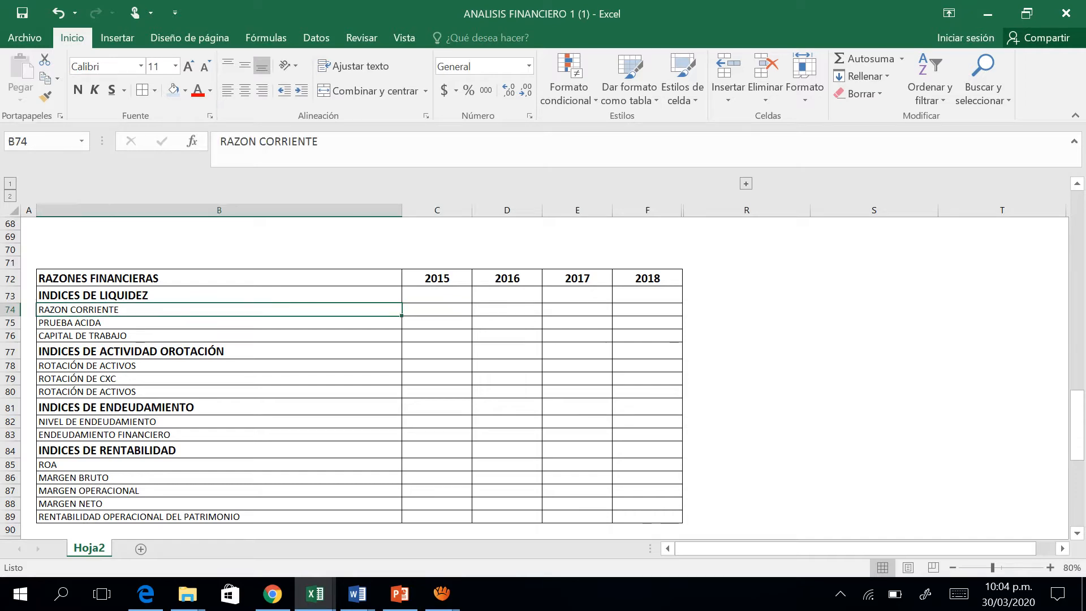
key("Right")
type("=")
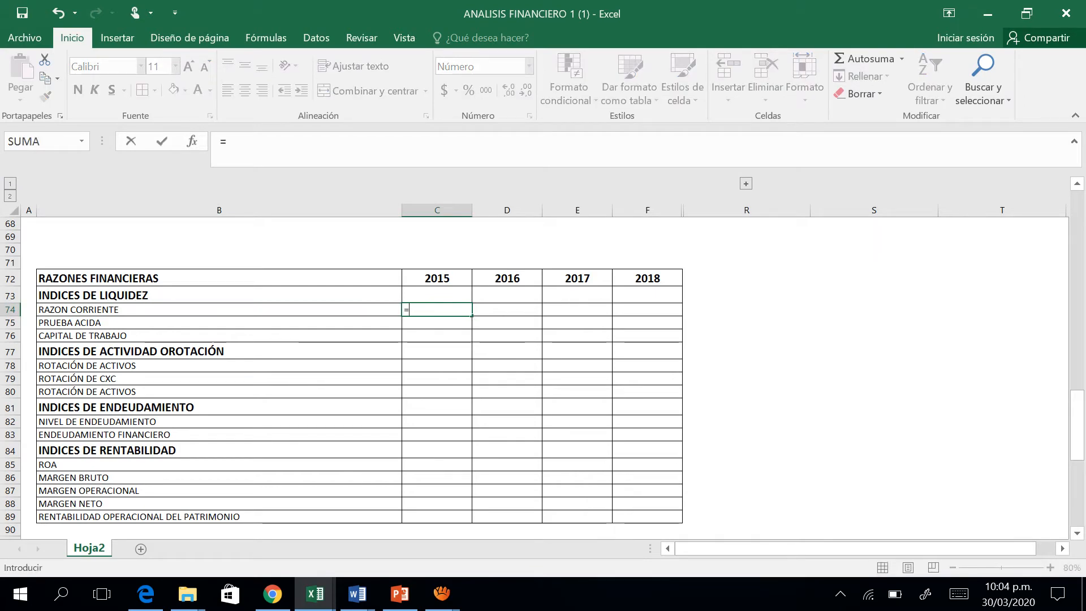
key("Up")
key("Up")
key("Up")
key("Up")
key("Up")
key("Up")
key("Up")
key("Up")
key("Up")
key("Up")
key("Up")
key("Up")
key("Up")
key("Up")
key("Up")
key("Up")
key("Up")
key("Up")
key("Up")
key("Up")
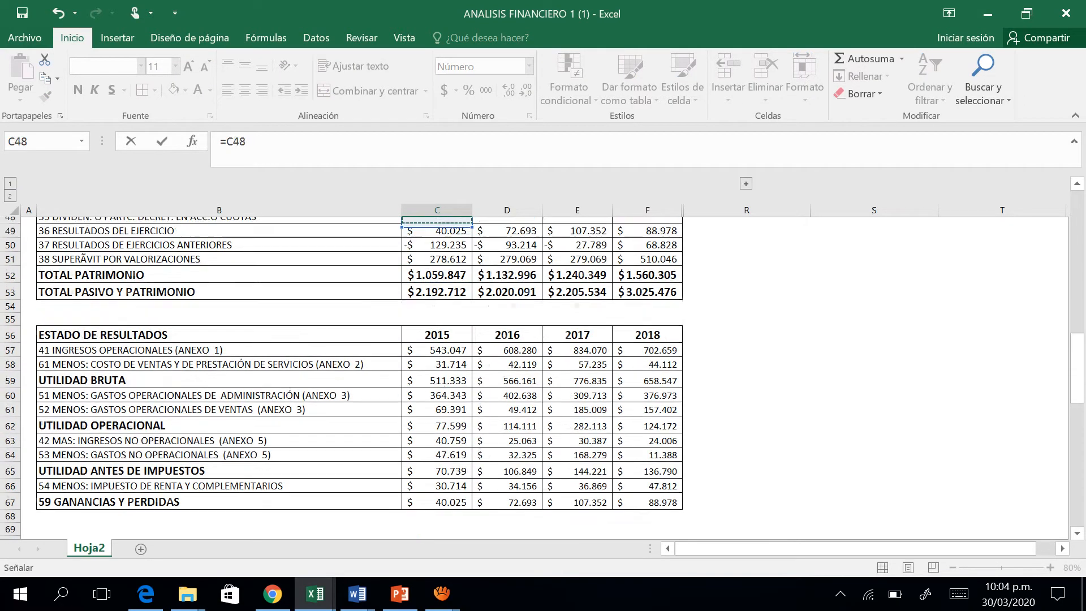
key("Up")
key("Up")
key("Up")
key("Up")
key("Up")
key("Up")
key("Up")
key("Up")
key("Up")
key("Up")
key("Up")
key("Up")
key("Up")
key("Up")
key("Up")
key("Up")
key("Up")
key("Up")
key("Up")
key("Up")
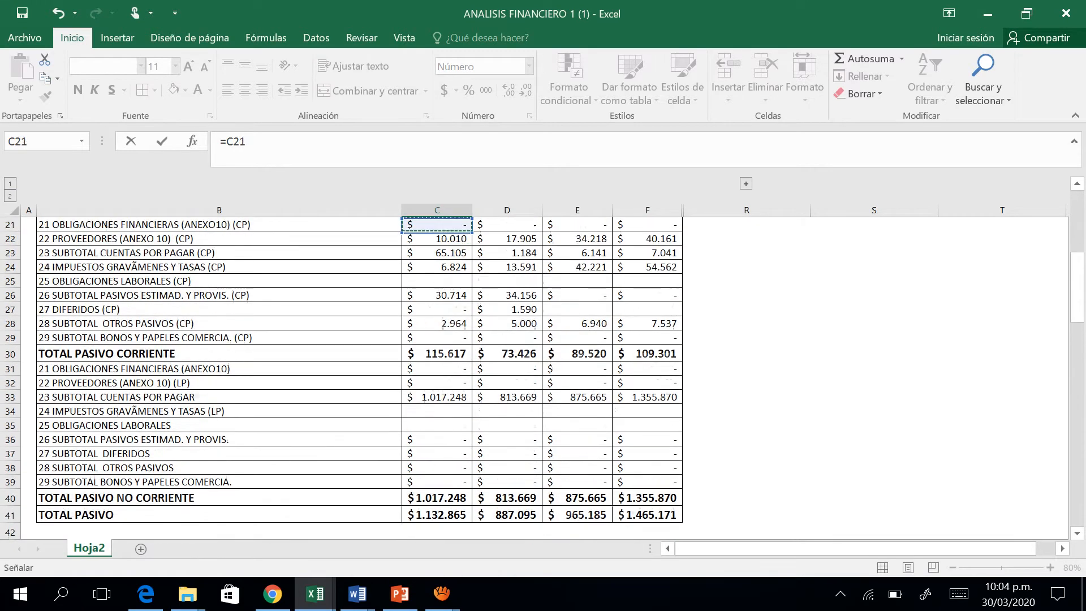
key("Up")
key("Up")
key("Up")
key("Up")
key("Up")
key("Up")
key("Up")
key("Up")
key("Up")
key("Up")
key("Up")
key("Up")
key("Up")
key("Up")
key("Up")
key("Up")
key("Up")
key("Up")
key("Up")
key("Up")
key("Down")
key("Down")
key("Down")
key("Down")
key("Down")
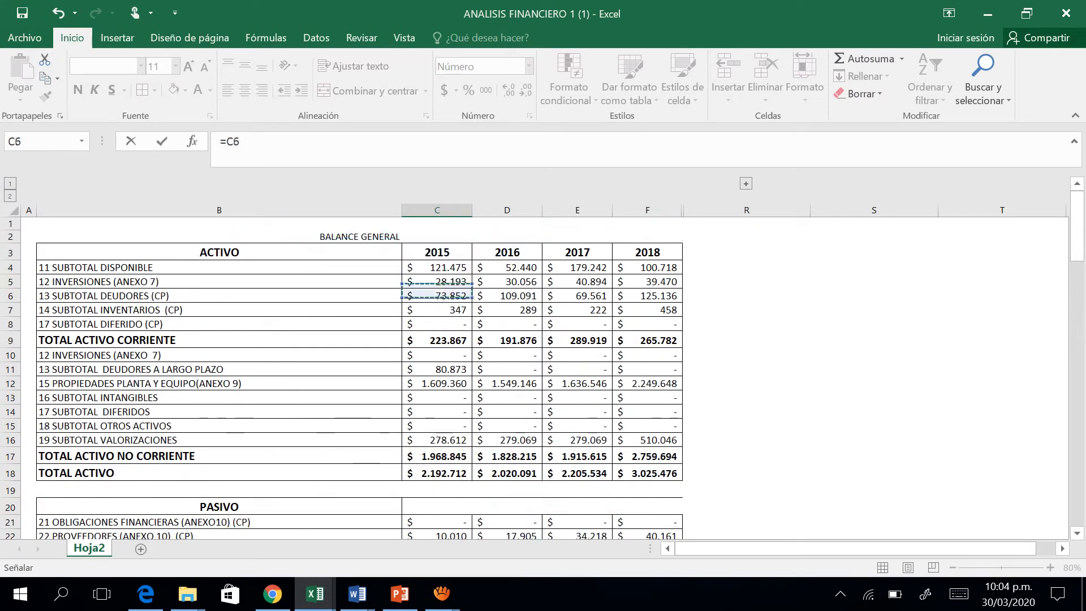
key("Down")
key("Down")
key("Down")
key("Down")
key("Return")
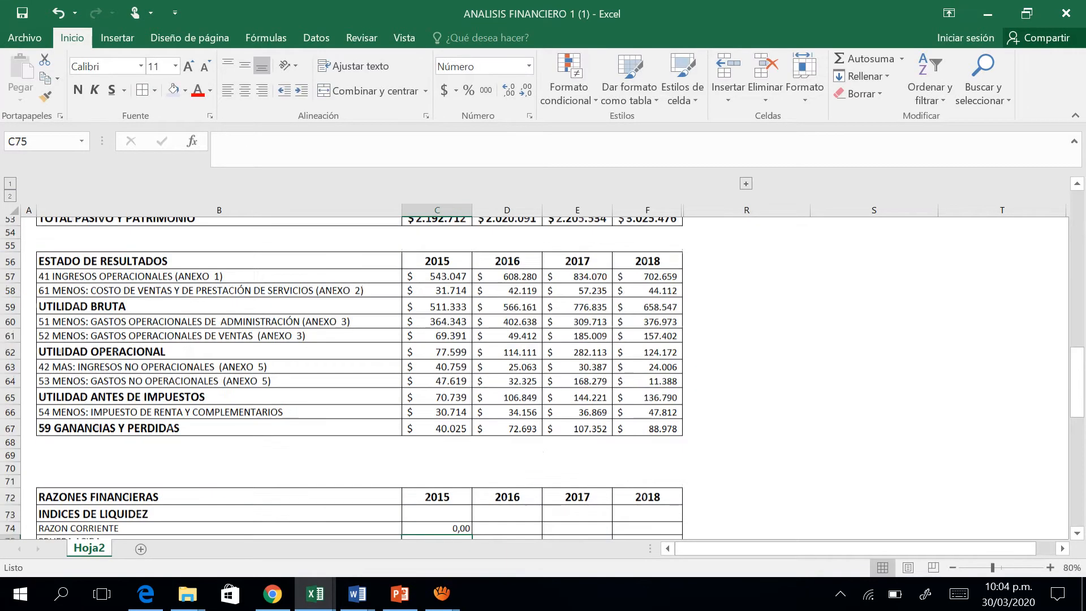
Extend the 2015 RAZON CORRIENTE formula in C74 to divide by TOTAL PASIVO CORRIENTE, making it =C10/C30.
key("Up")
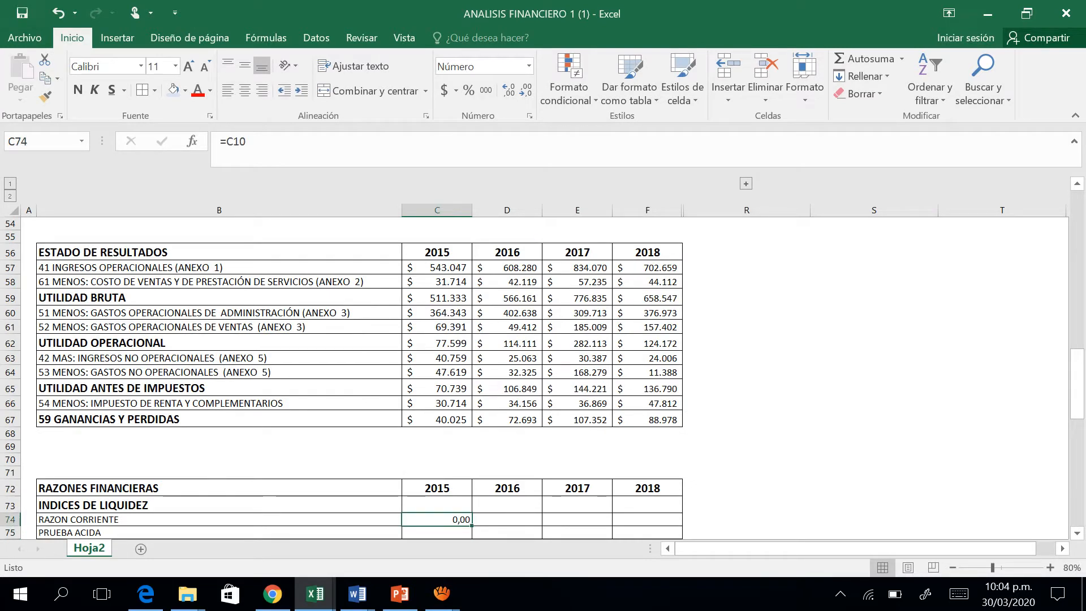
key("F2")
type("/")
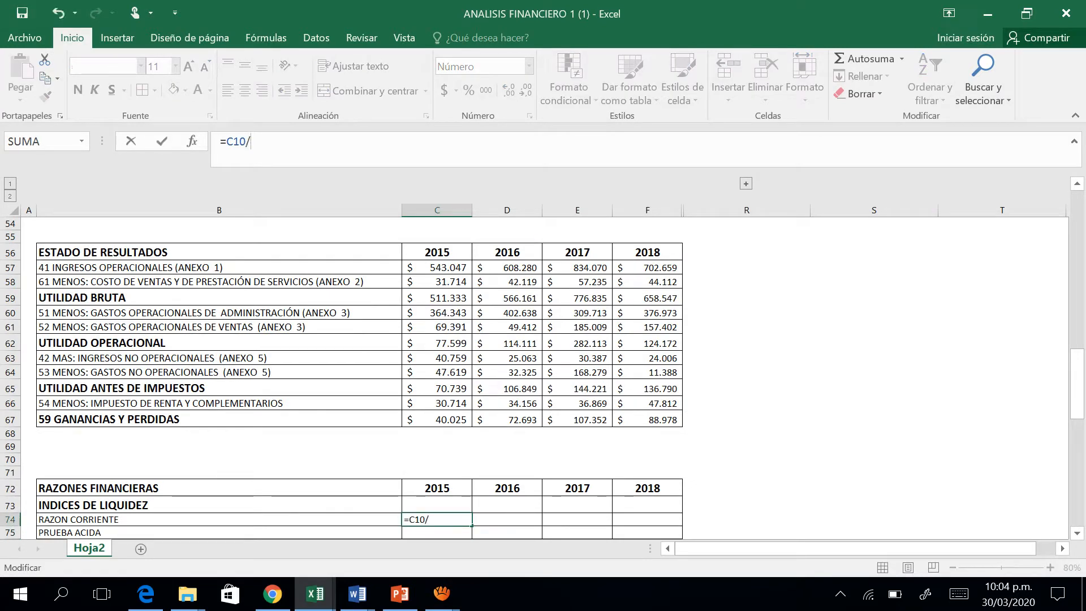
left_click(220, 459)
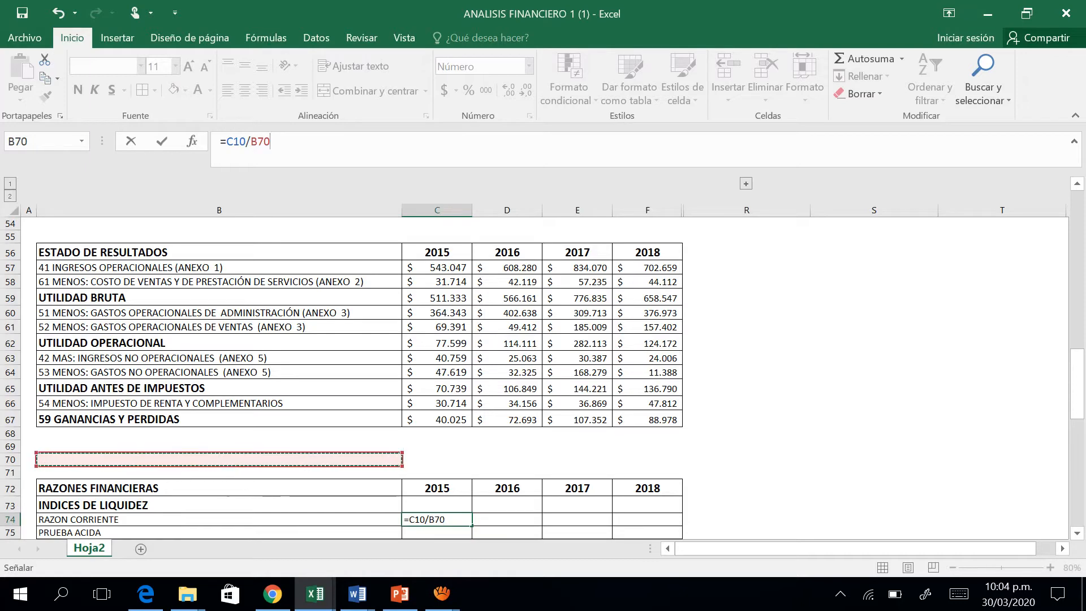
key("Up")
key("Up")
key("Up")
key("Up")
key("Up")
key("Up")
key("Up")
key("Up")
key("Up")
key("Up")
key("Up")
key("Right")
key("Up")
key("Up")
key("Up")
key("Up")
key("Up")
key("Up")
key("Up")
key("Up")
key("Up")
key("Up")
key("Up")
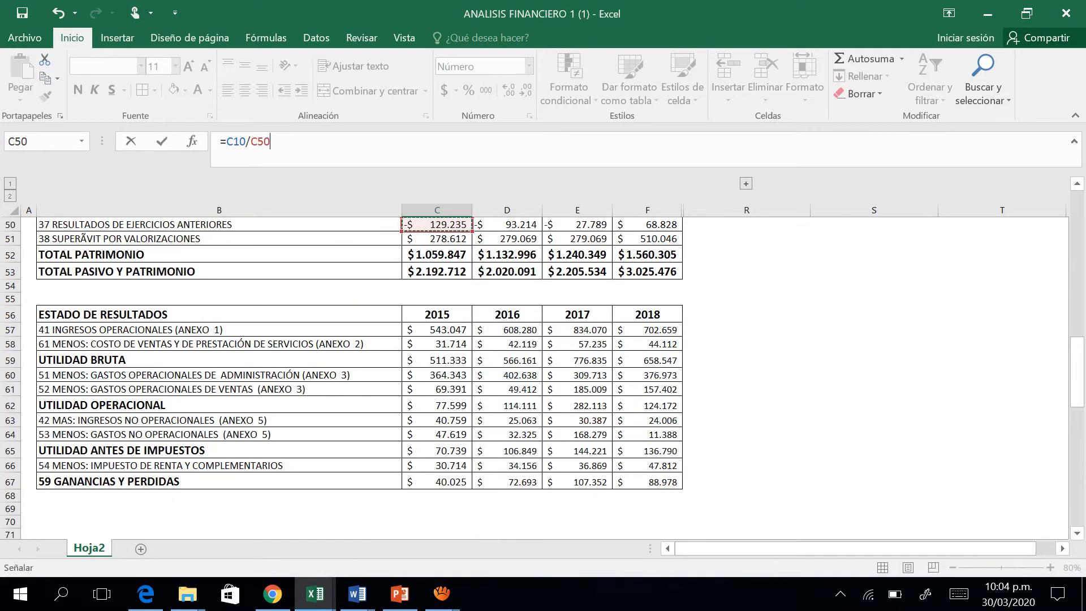
key("Up")
key("Up")
key("Up")
key("Up")
key("Up")
key("Up")
key("Up")
key("Up")
key("Up")
key("Up")
key("Up")
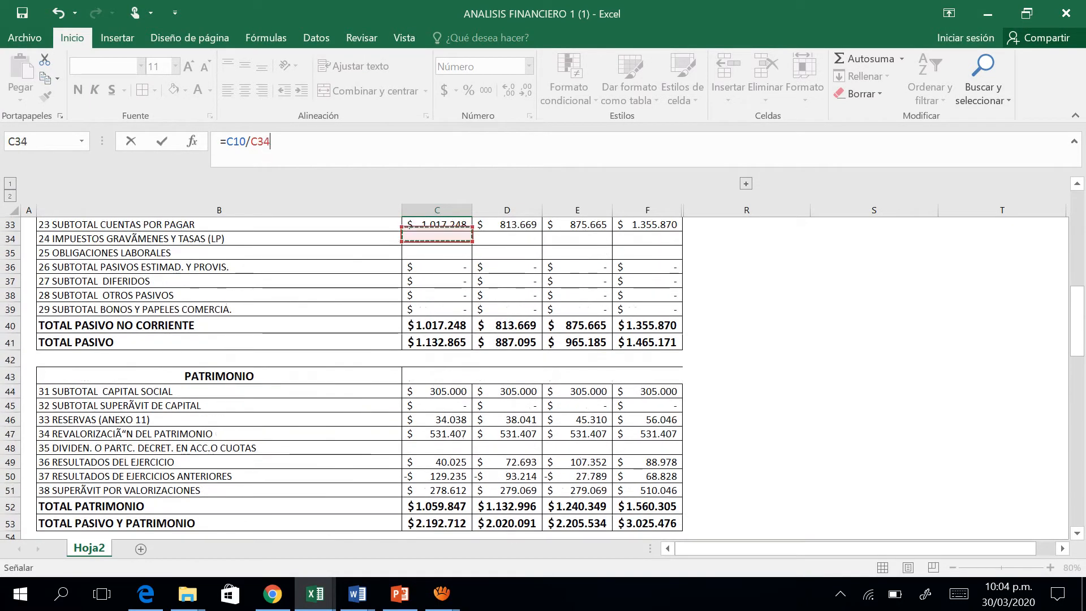
key("Down")
key("Down")
key("Up")
key("Up")
key("Up")
key("Up")
key("Up")
key("Up")
key("Up")
key("Up")
key("Up")
key("Up")
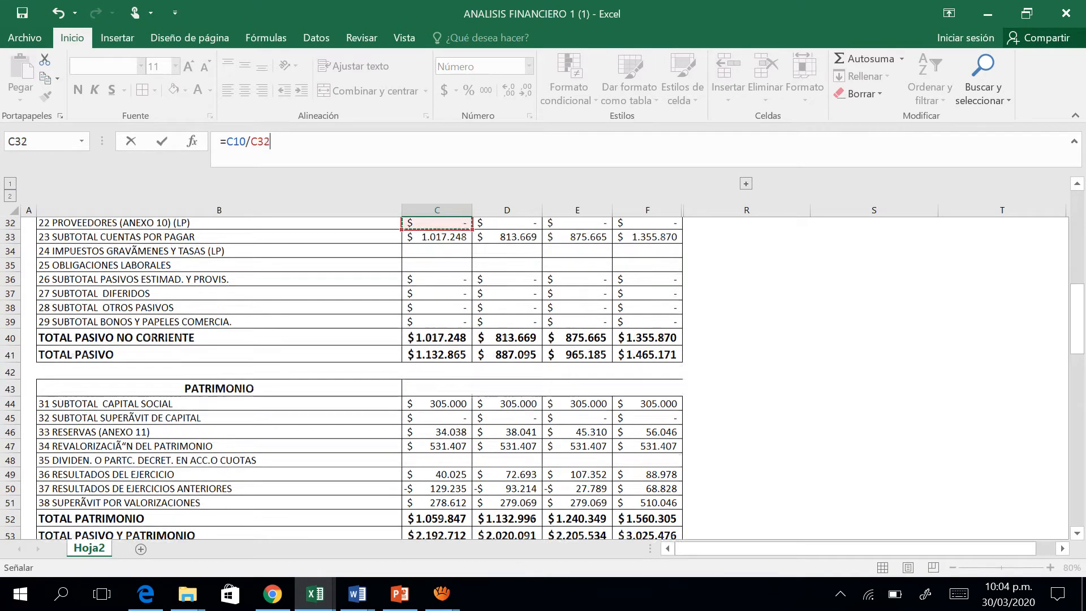
key("Up")
key("Return")
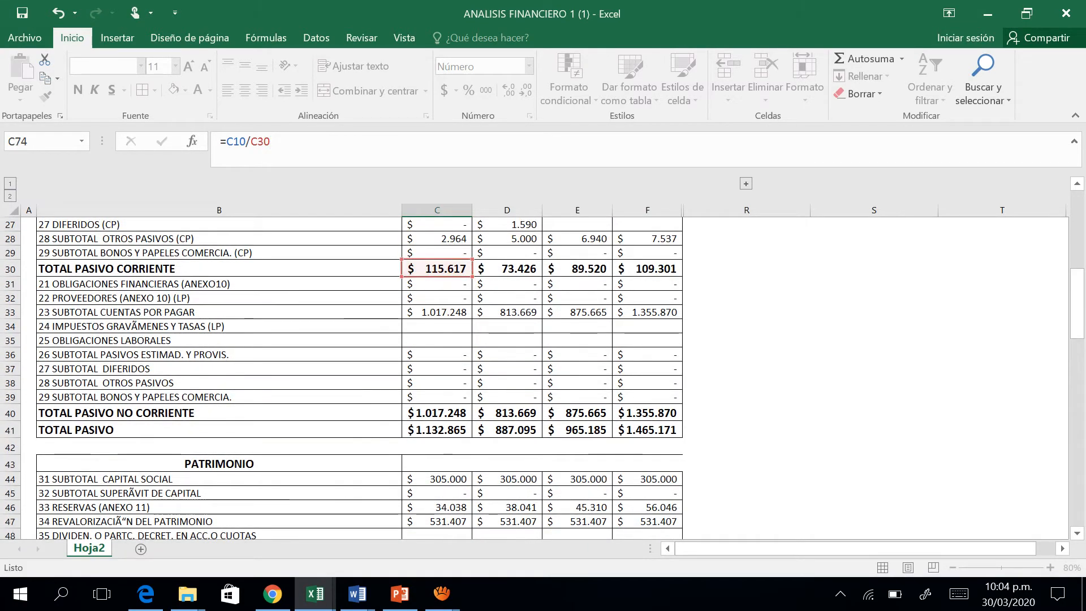
Copy the 2015 RAZON CORRIENTE formula from C74 across to the 2016 and 2017 columns.
key("Up")
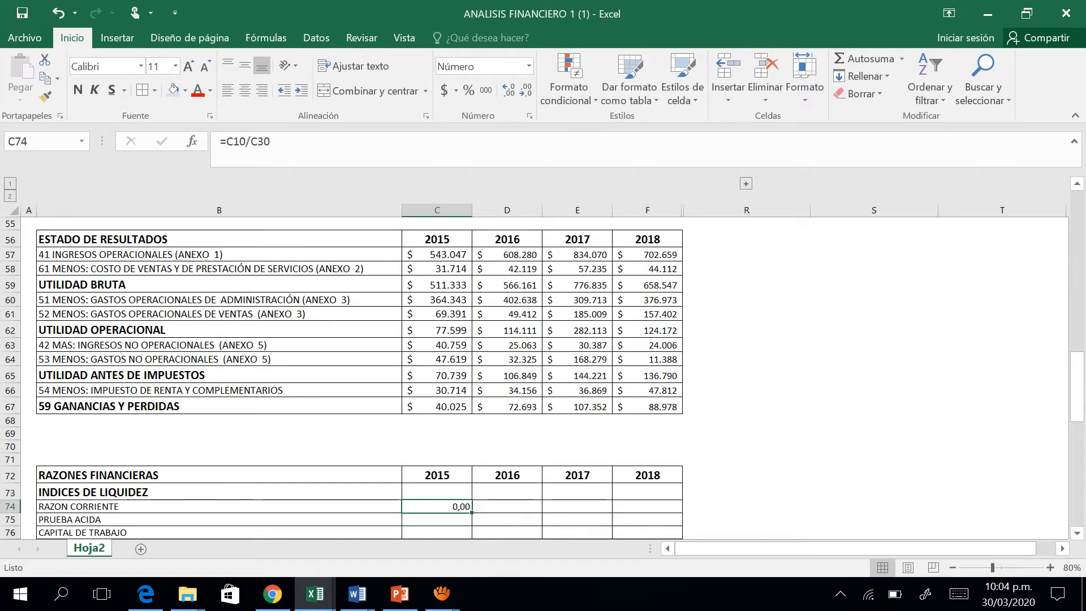
left_click_drag(472, 513, 600, 507)
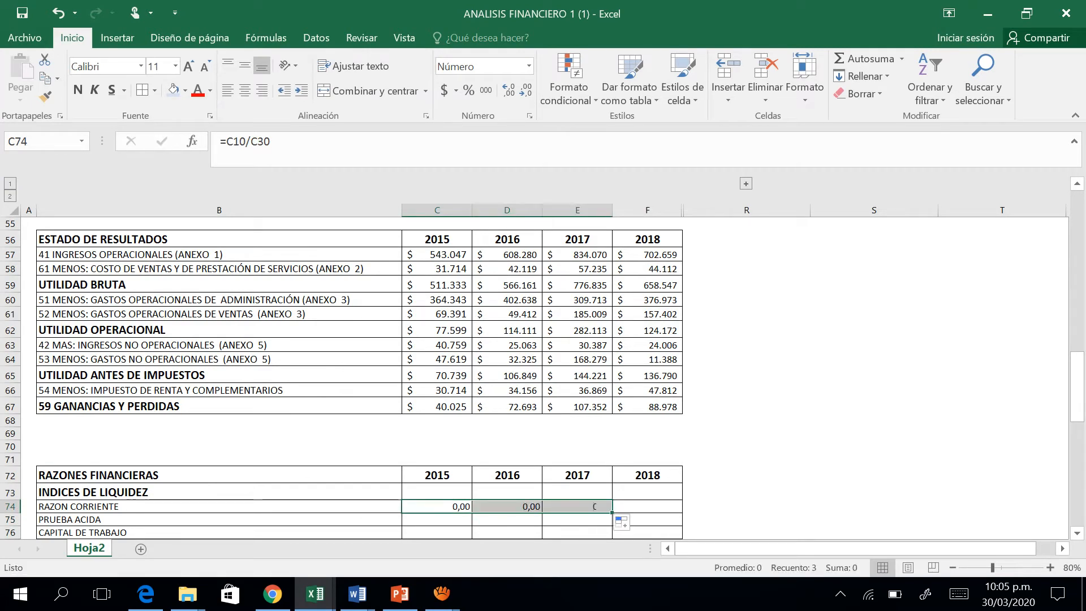
key("Left")
key("Right")
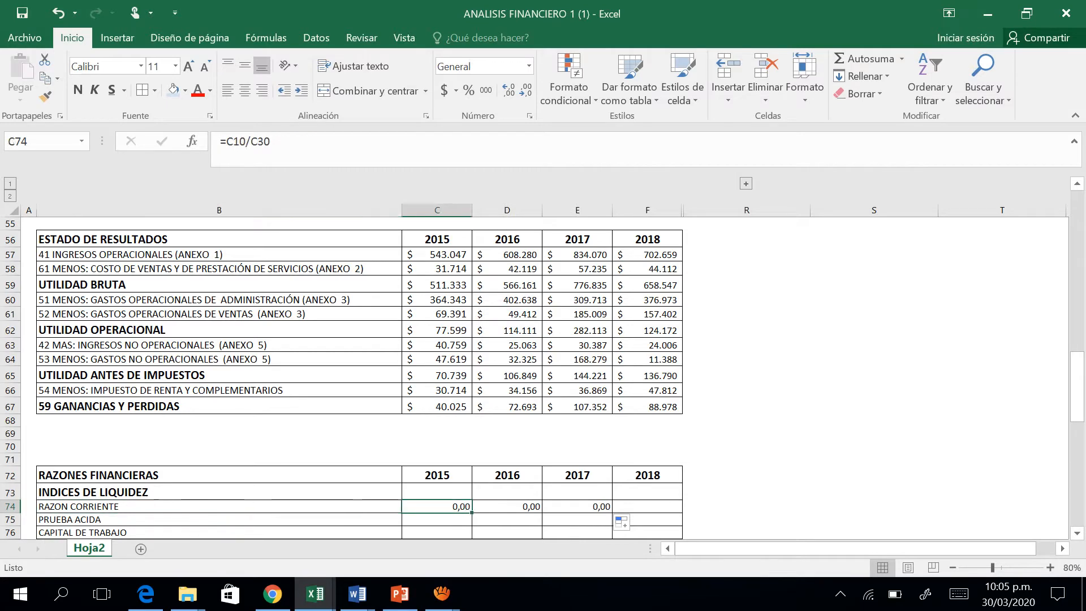
key("Up")
key("Up")
key("Up")
key("Up")
key("Up")
key("Up")
key("Up")
key("Up")
key("Up")
key("Up")
key("Up")
key("Up")
key("Up")
key("Up")
key("Up")
key("Up")
key("Up")
key("Up")
key("Up")
key("Up")
key("Up")
key("Up")
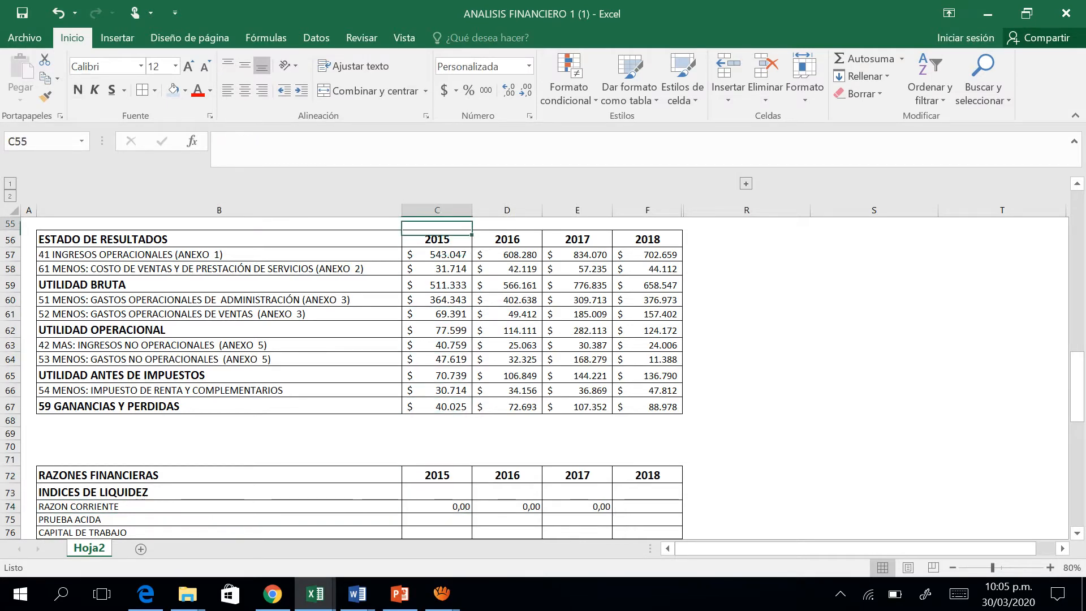
key("Down")
key("Down")
key("Down")
key("Down")
key("Down")
key("Down")
key("Down")
key("Down")
key("Down")
key("Down")
key("Down")
key("Down")
key("Down")
key("Down")
key("Down")
key("Down")
key("Down")
key("Down")
key("Down")
key("Down")
key("Down")
key("Down")
key("Down")
key("Down")
key("Down")
Replace the formula in C74 with a reference to the 2015 TOTAL ACTIVO CORRIENTE, =C9.
key("Up")
key("Up")
key("Up")
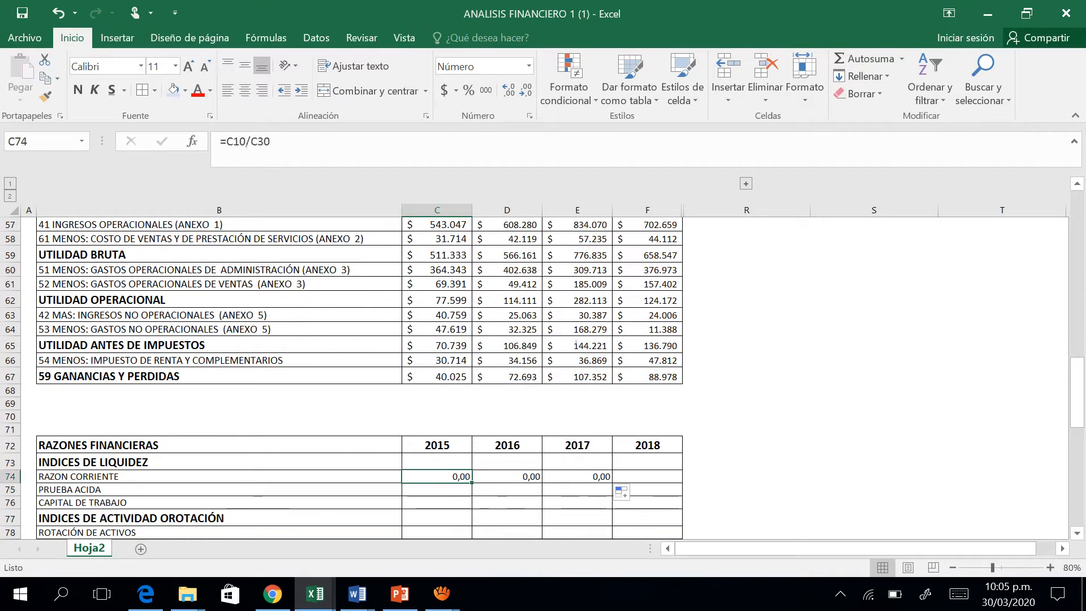
key("Delete")
type("=")
key("Up")
key("Up")
key("Up")
key("Up")
key("Up")
key("Up")
key("Up")
key("Up")
key("Up")
key("Up")
key("Up")
key("Up")
key("Up")
key("Up")
key("Up")
key("Up")
key("Up")
key("Up")
key("Up")
key("Up")
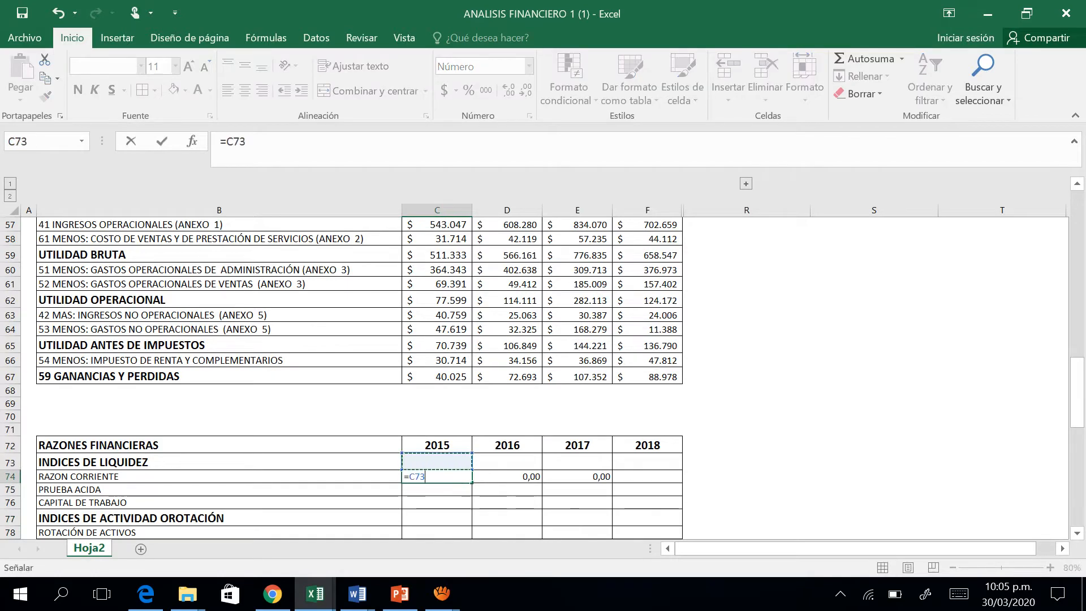
key("Up")
key("Up")
key("Up")
key("Up")
key("Up")
key("Up")
key("Up")
key("Up")
key("Up")
key("Up")
key("Up")
key("Up")
key("Up")
key("Up")
key("Up")
key("Up")
key("Up")
key("Up")
key("Up")
key("Up")
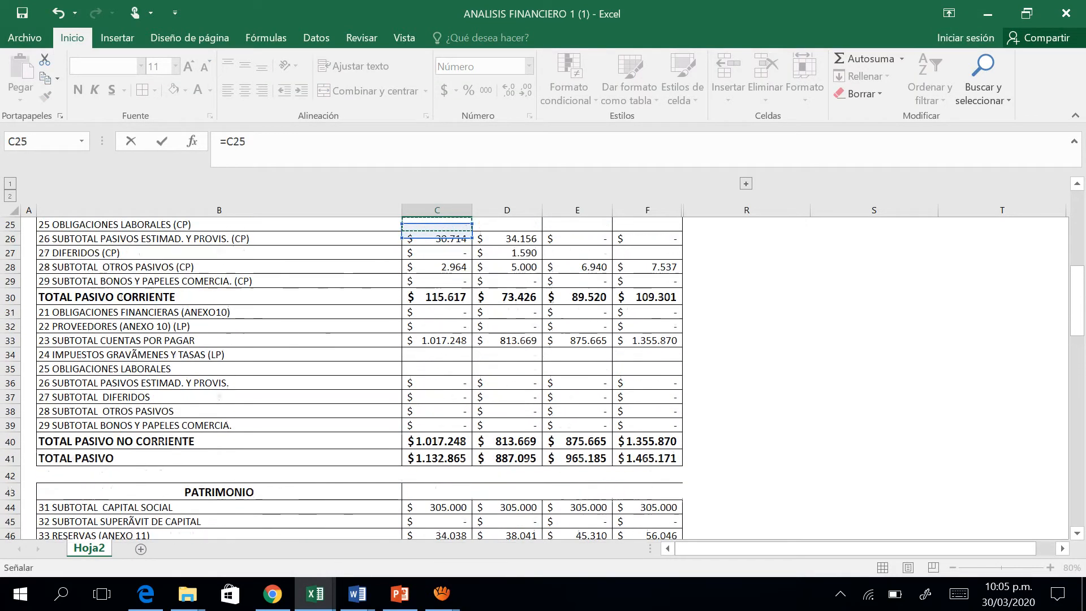
key("Down")
key("Up")
key("Up")
key("Up")
key("Up")
key("Up")
key("Up")
key("Up")
key("Up")
key("Up")
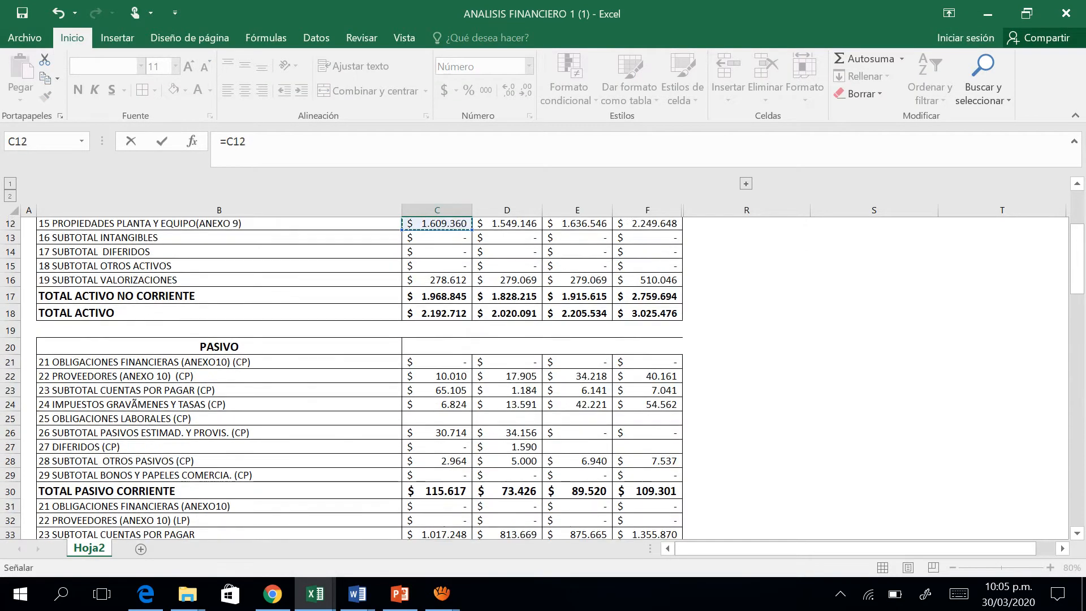
key("Down")
key("Down")
key("Down")
key("Return")
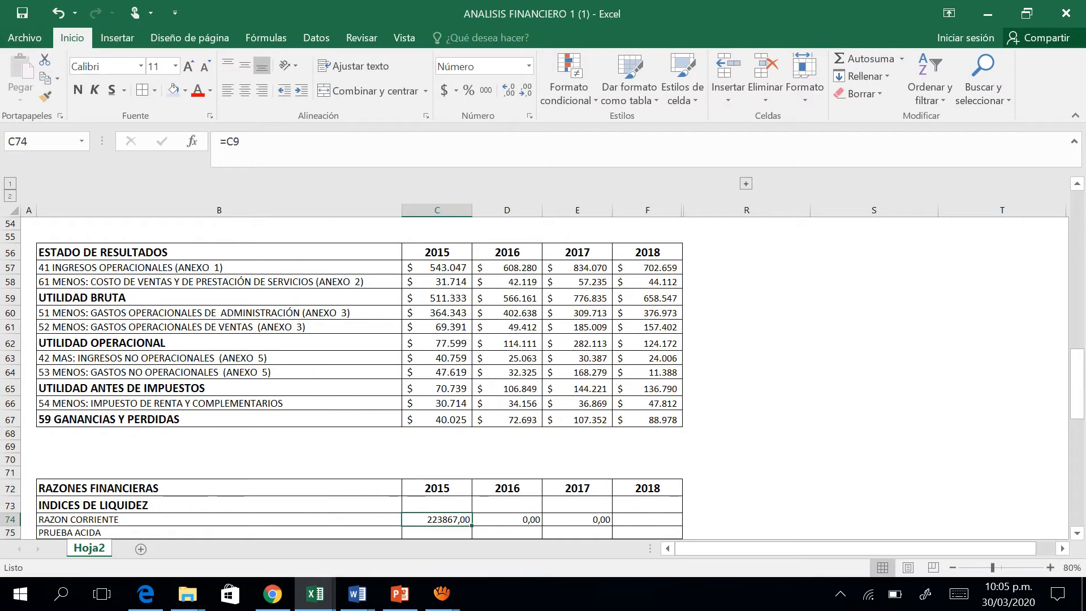
Extend the C74 formula to divide by the 2015 TOTAL PASIVO CORRIENTE, making it =C9/C30.
left_click(283, 154)
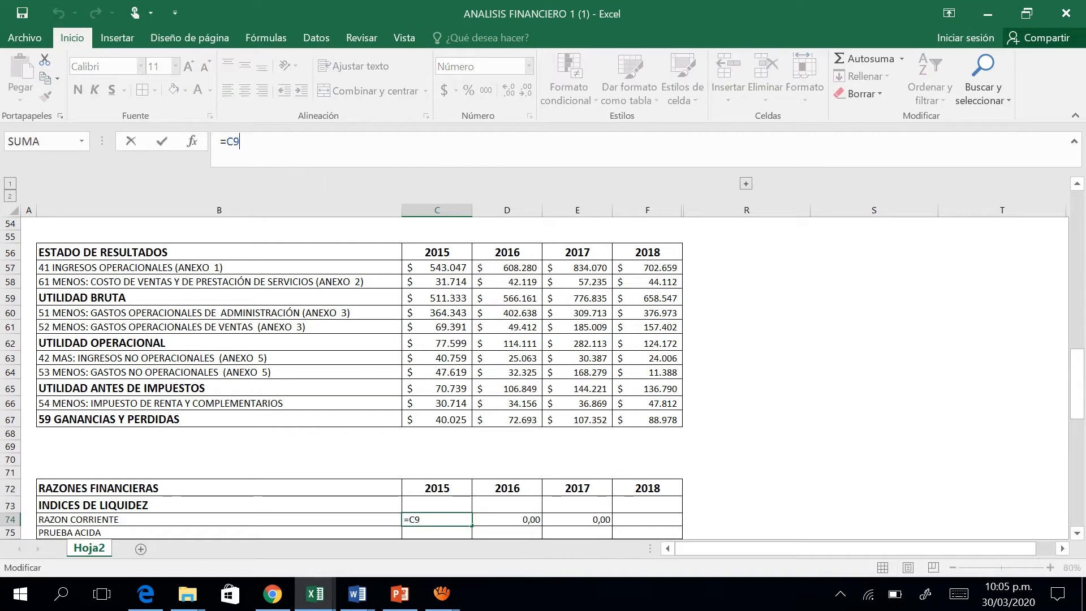
type("/")
left_click(437, 326)
key("Up")
key("Up")
key("Up")
key("Up")
key("Up")
key("Up")
key("Up")
key("Up")
key("Up")
key("Up")
key("Up")
key("Up")
key("Up")
key("Up")
key("Up")
key("Up")
key("Up")
key("Up")
key("Up")
key("Up")
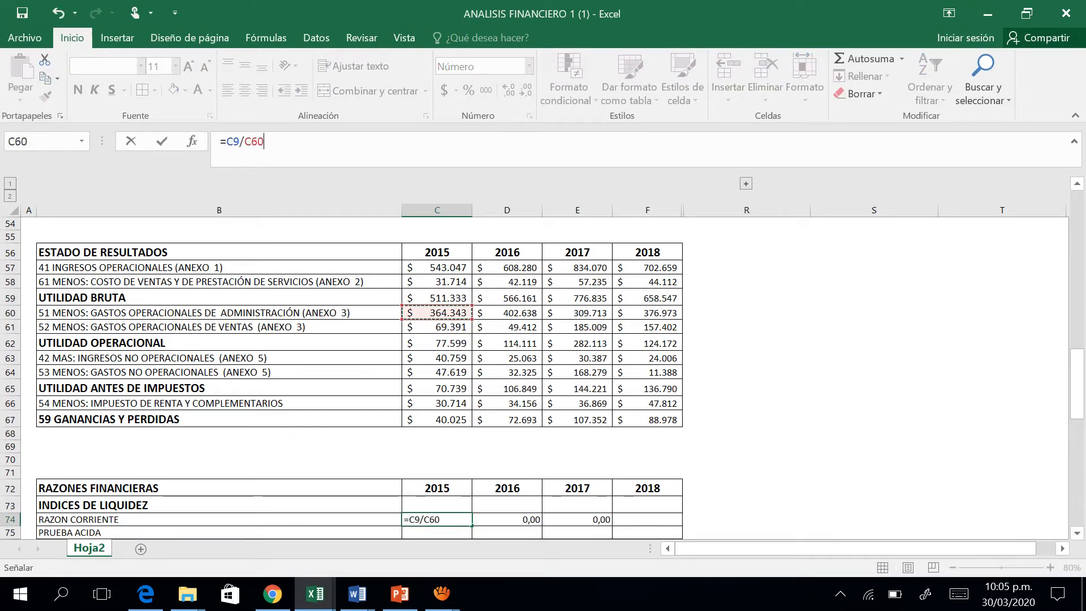
key("Up")
key("Up")
key("Up")
key("Up")
key("Up")
key("Up")
key("Up")
key("Up")
key("Up")
key("Up")
key("Up")
key("Up")
key("Up")
key("Up")
key("Up")
key("Up")
key("Up")
key("Up")
key("Up")
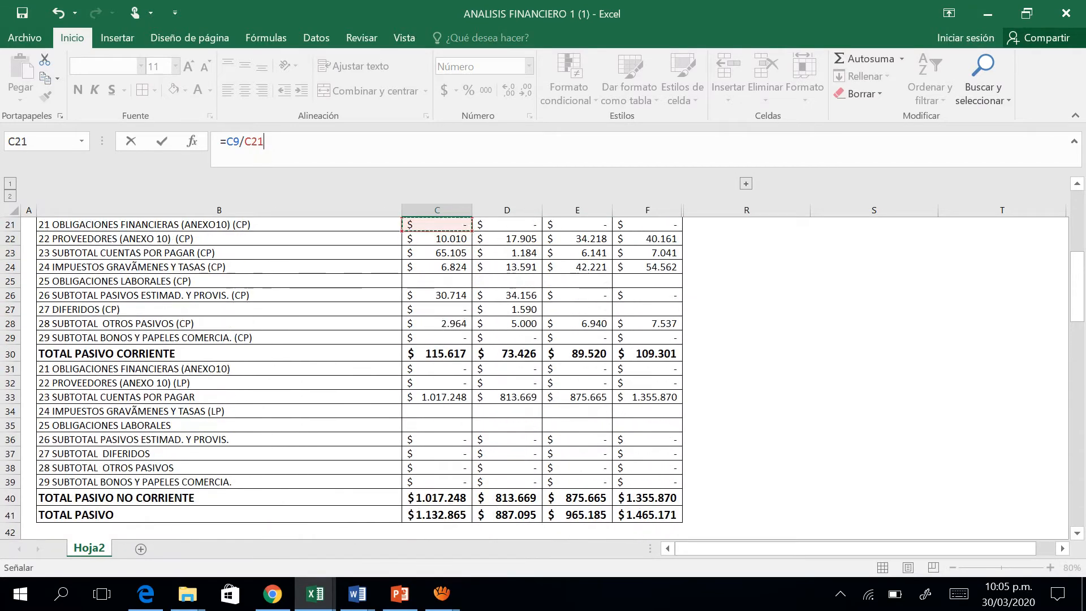
key("Down")
key("Down")
key("Down")
key("Down")
key("Down")
Fill the corrected RAZON CORRIENTE formula from C74 across the 2016, 2017 and 2018 columns.
key("Down")
key("Down")
key("Down")
key("Down")
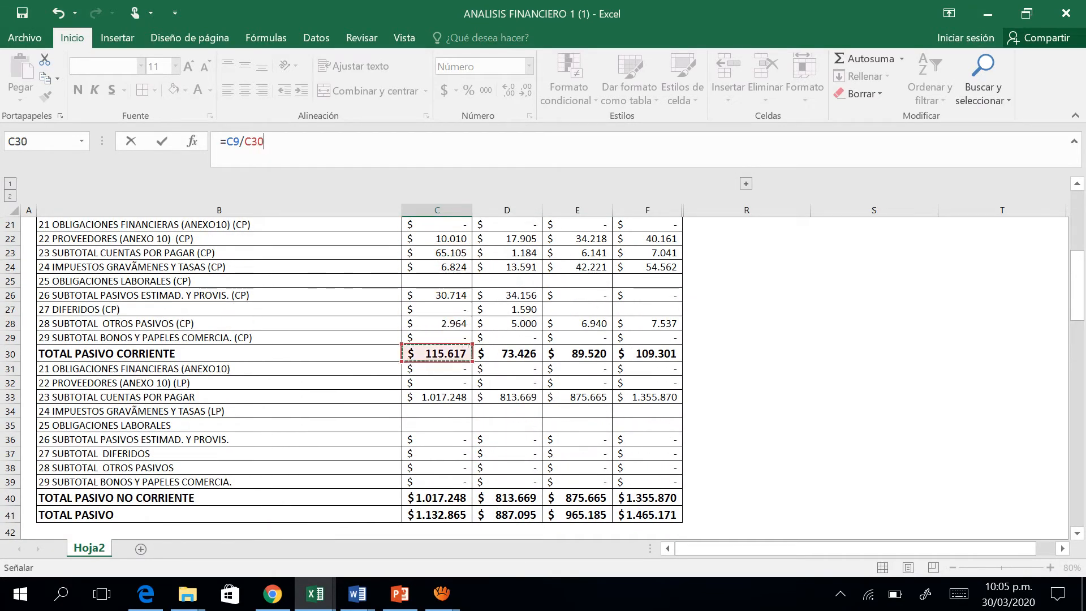
key("Return")
key("Down")
key("Up")
key("Up")
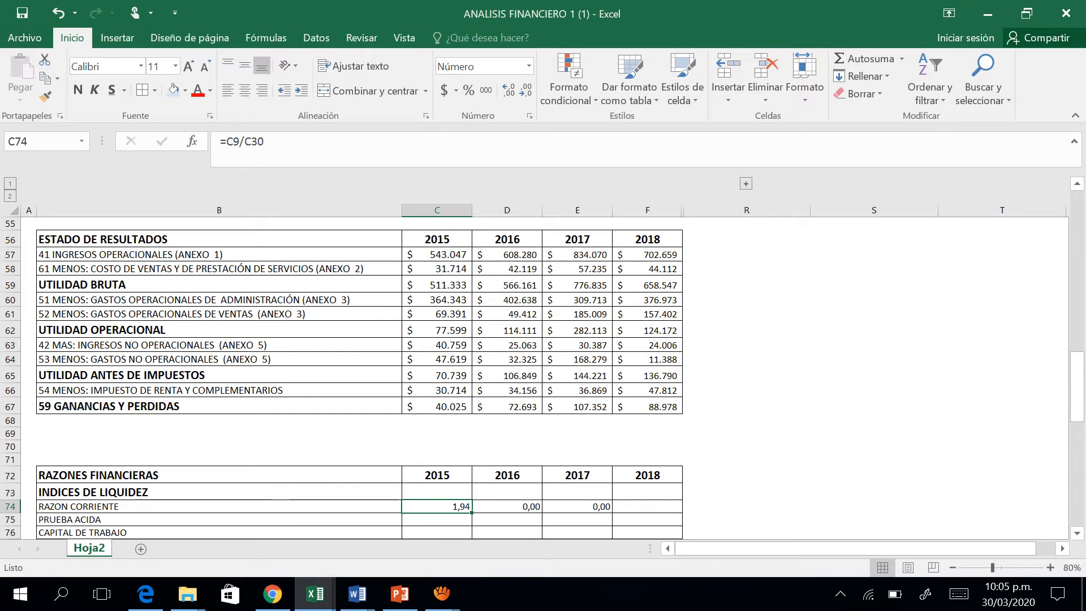
left_click_drag(471, 512, 650, 509)
key("Down")
key("Down")
key("Down")
key("Down")
key("Down")
key("Down")
key("Down")
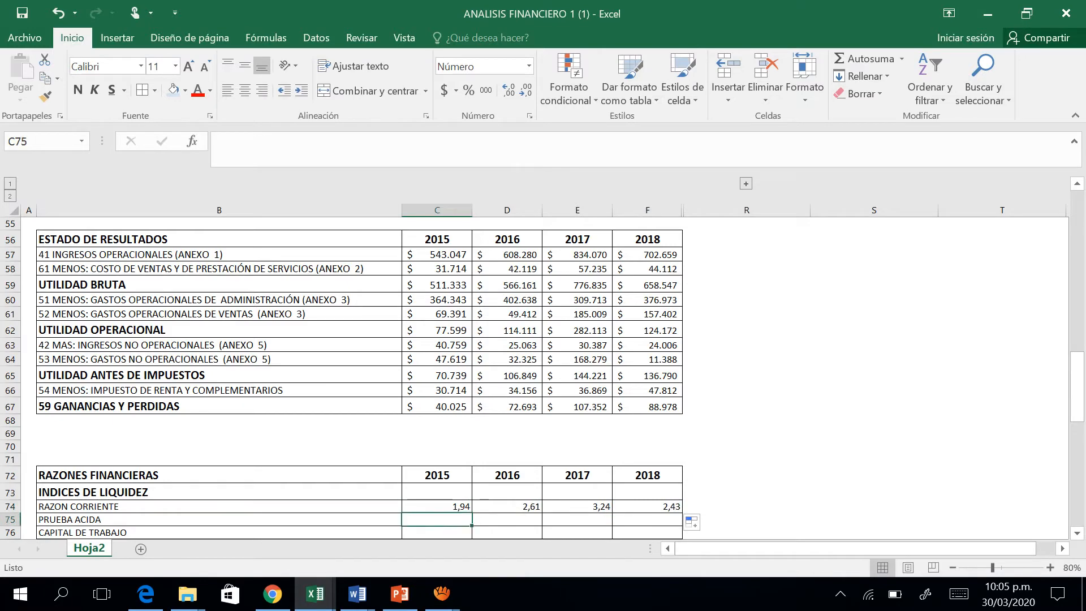
key("Up")
key("Up")
key("Up")
key("Up")
key("Up")
key("Up")
key("Up")
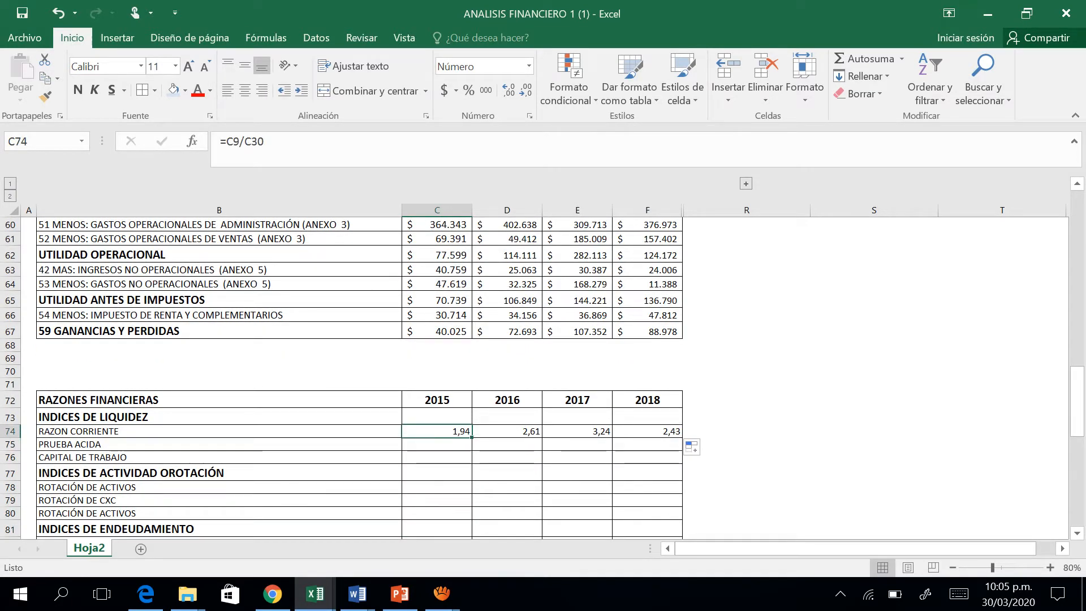
left_click_drag(472, 437, 650, 436)
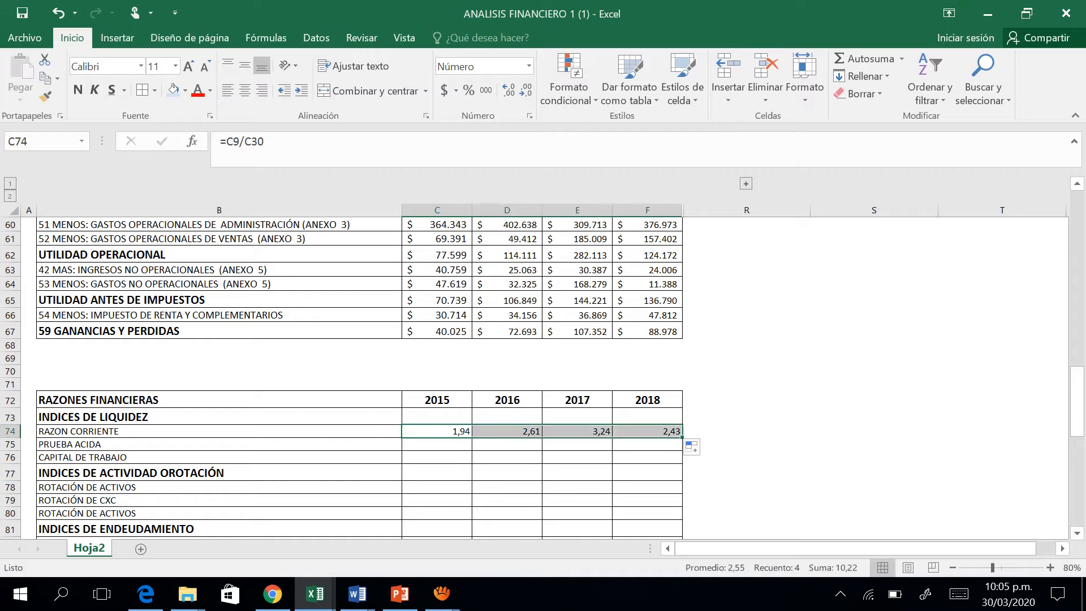
Begin the 2015 PRUEBA ACIDA formula in C75 with a reference to TOTAL ACTIVO CORRIENTE, =C9.
key("Down")
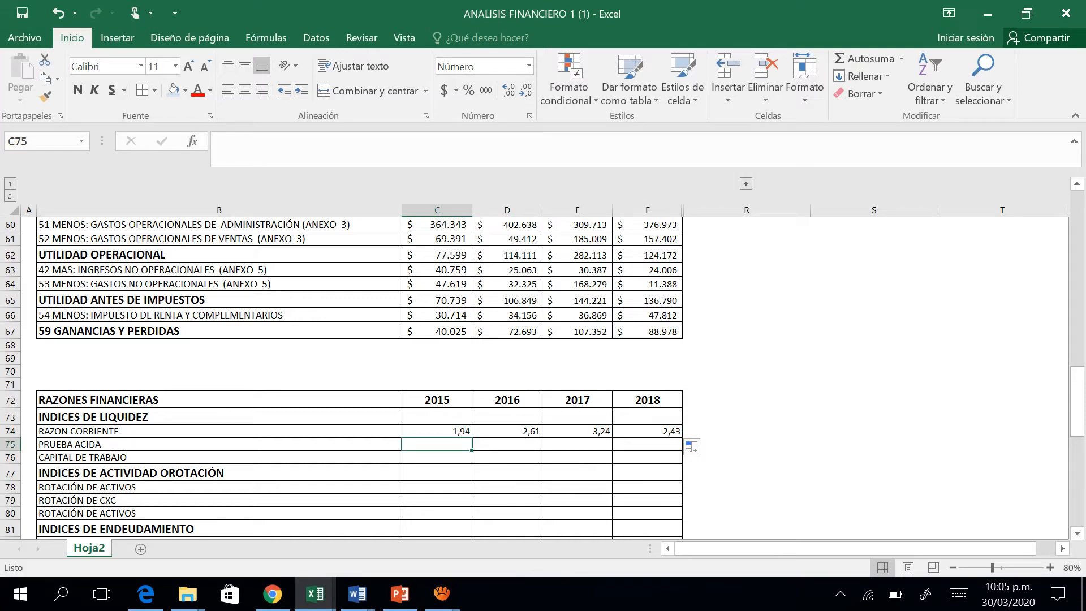
type("=")
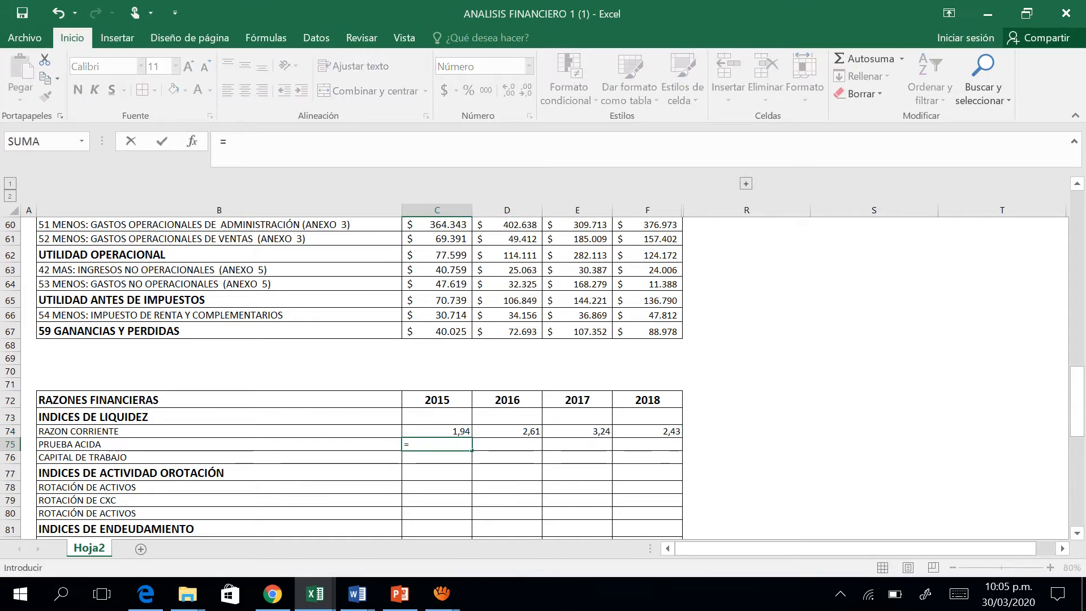
key("Up")
key("Up")
key("Up")
key("Up")
key("Up")
key("Up")
key("Up")
key("Up")
key("Up")
key("Up")
key("Up")
key("Up")
key("Up")
key("Up")
key("Up")
key("Up")
key("Up")
key("Up")
key("Up")
key("Up")
key("Up")
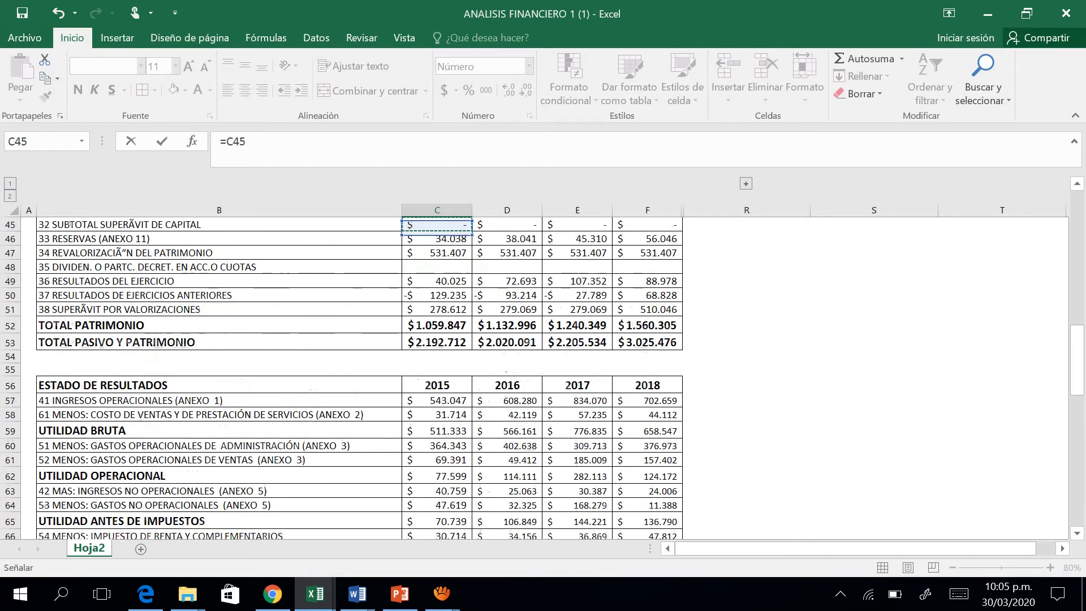
key("Up")
key("Up")
key("Up")
key("Up")
key("Up")
key("Up")
key("Up")
key("Up")
key("Up")
key("Up")
key("Up")
key("Up")
key("Up")
key("Up")
key("Up")
key("Up")
key("Up")
key("Up")
key("Up")
key("Up")
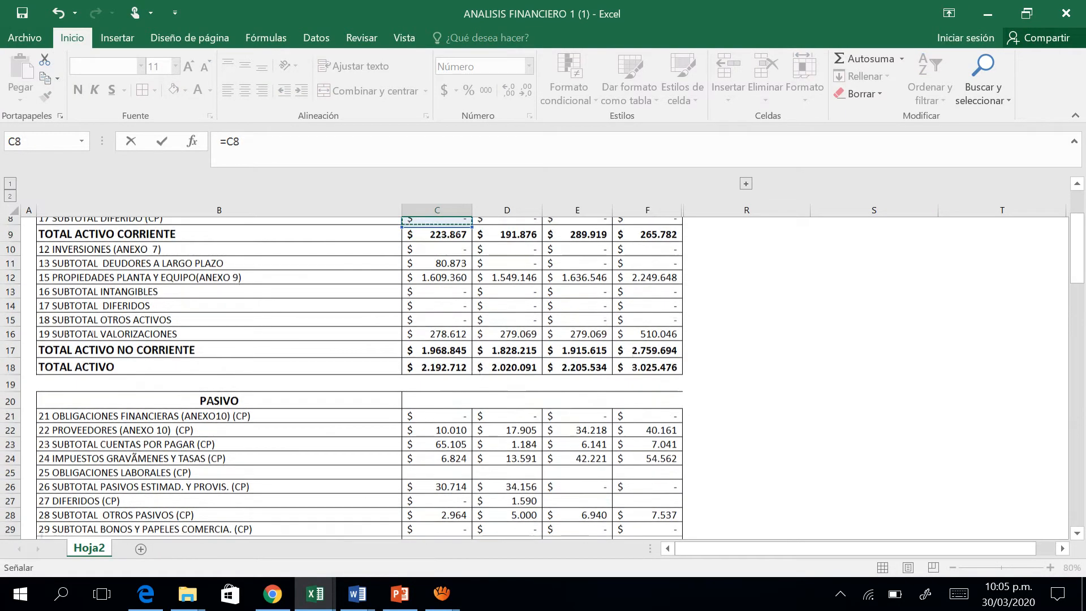
key("Up")
key("Up")
key("Up")
key("Up")
key("Up")
key("Down")
key("Down")
key("Down")
key("Down")
key("Down")
key("Down")
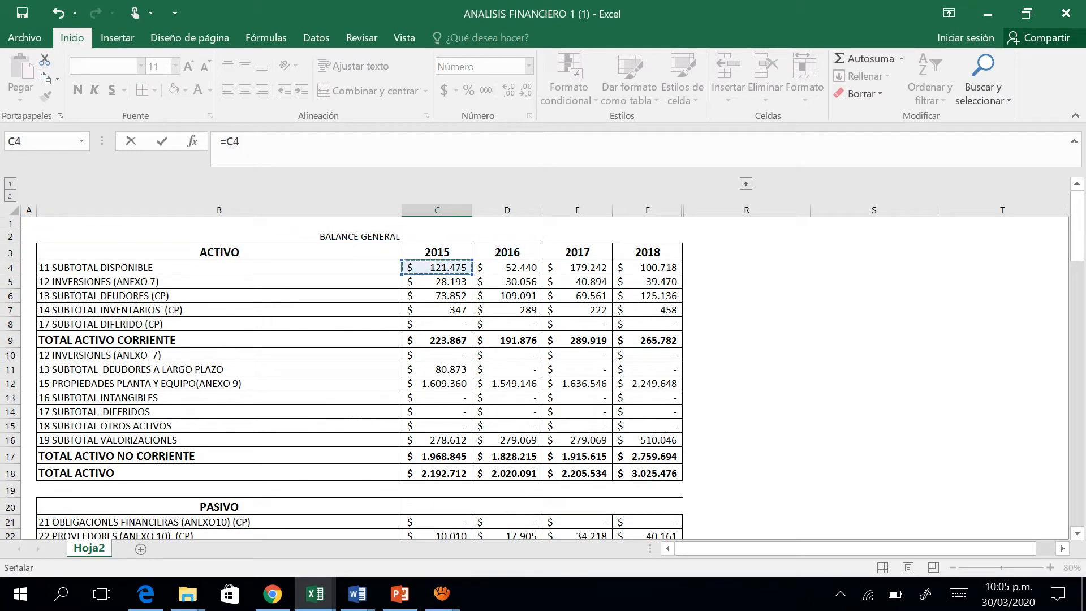
key("Down")
key("Down")
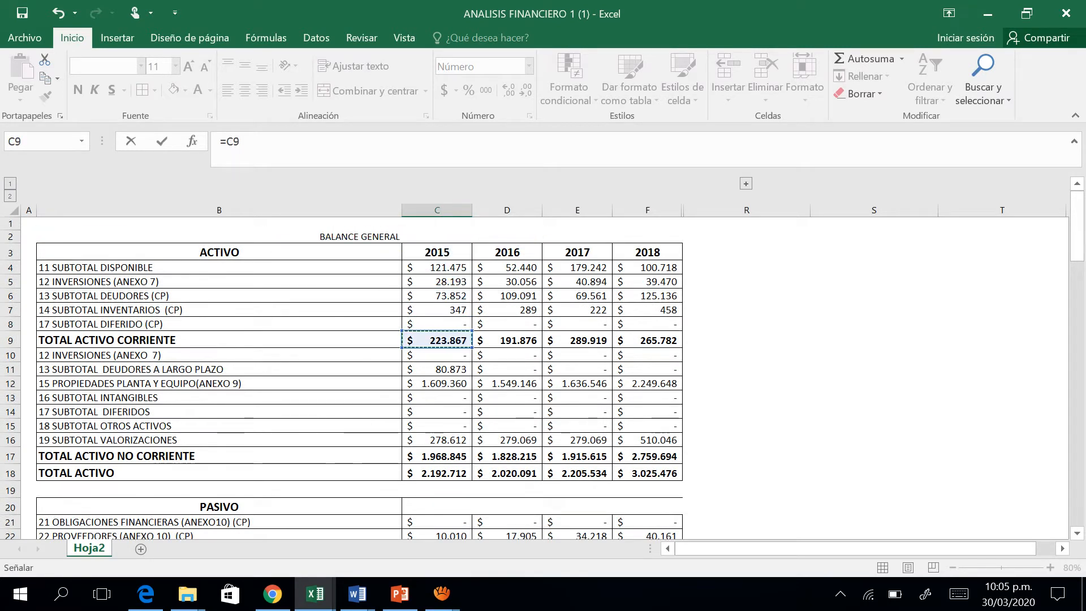
Rework the C75 formula to subtract SUBTOTAL INVENTARIOS from TOTAL ACTIVO CORRIENTE in parentheses, as =(C9-C7).
type("/(")
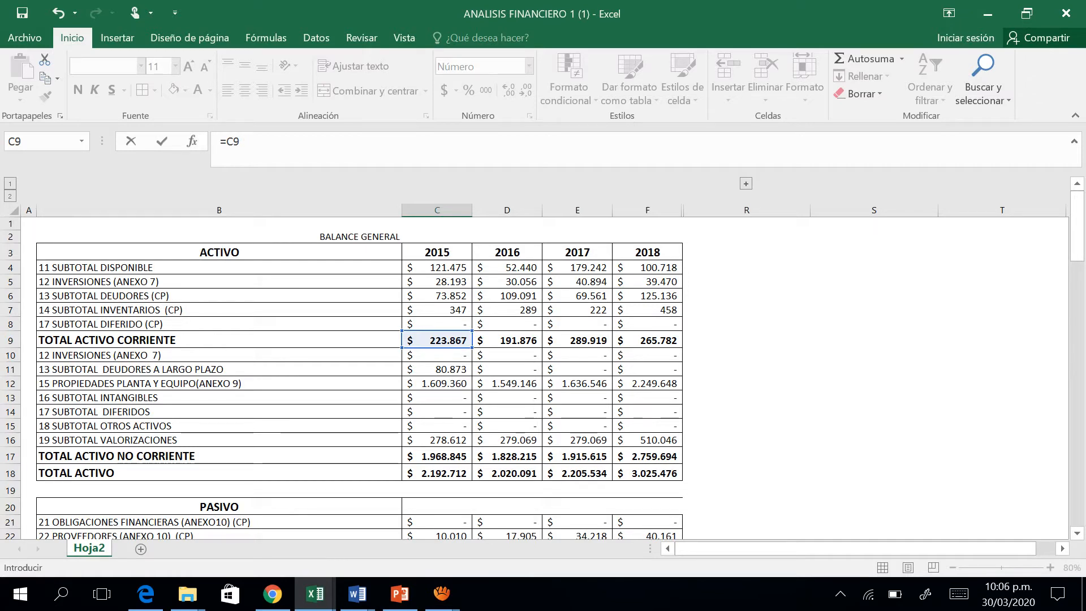
key("BackSpace")
key("BackSpace")
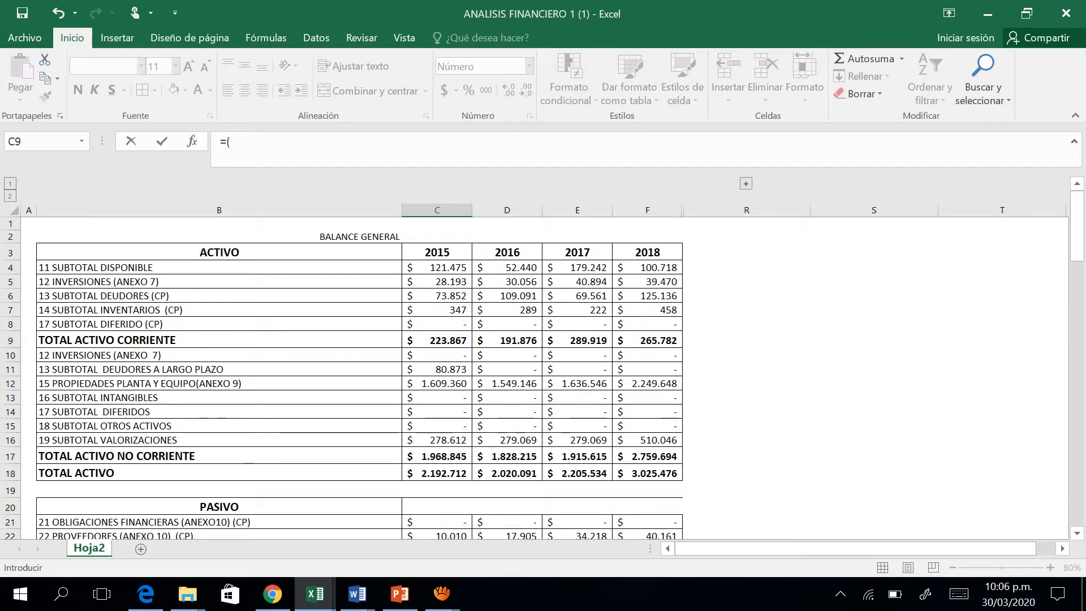
left_click(436, 340)
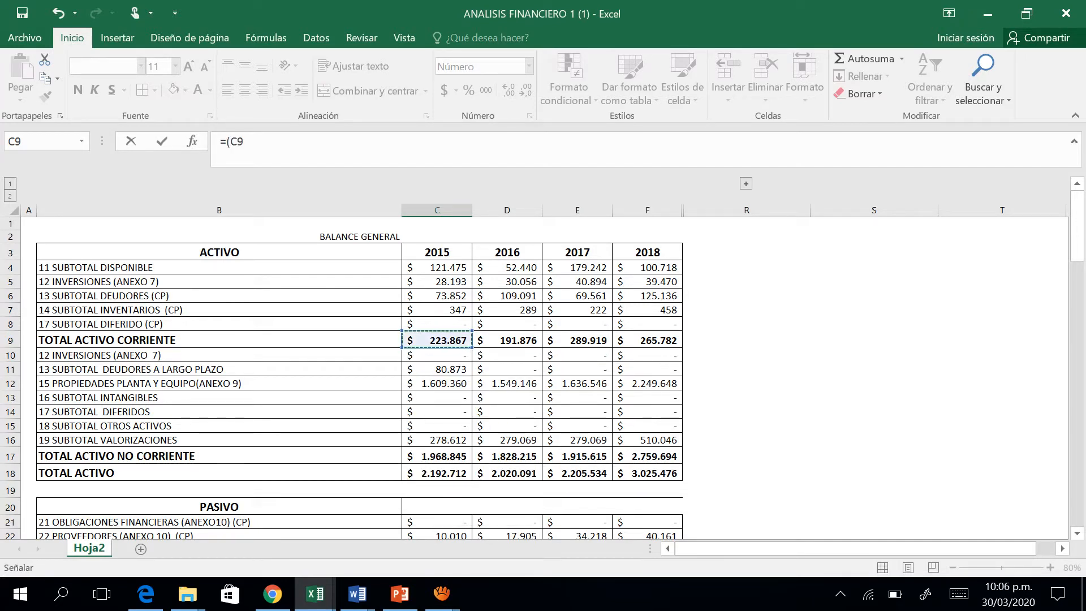
type("-")
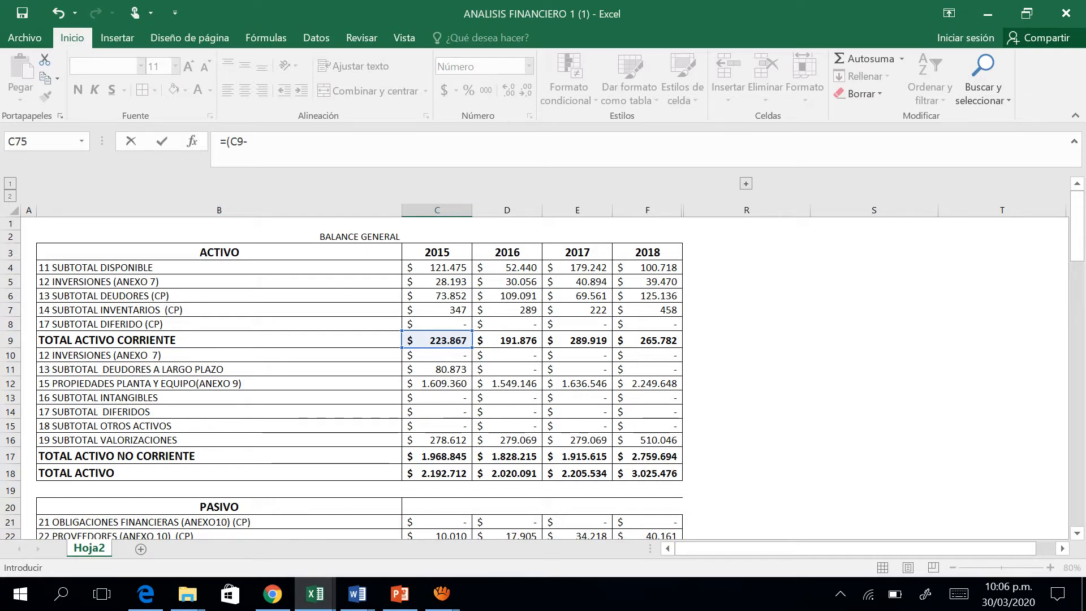
left_click(437, 310)
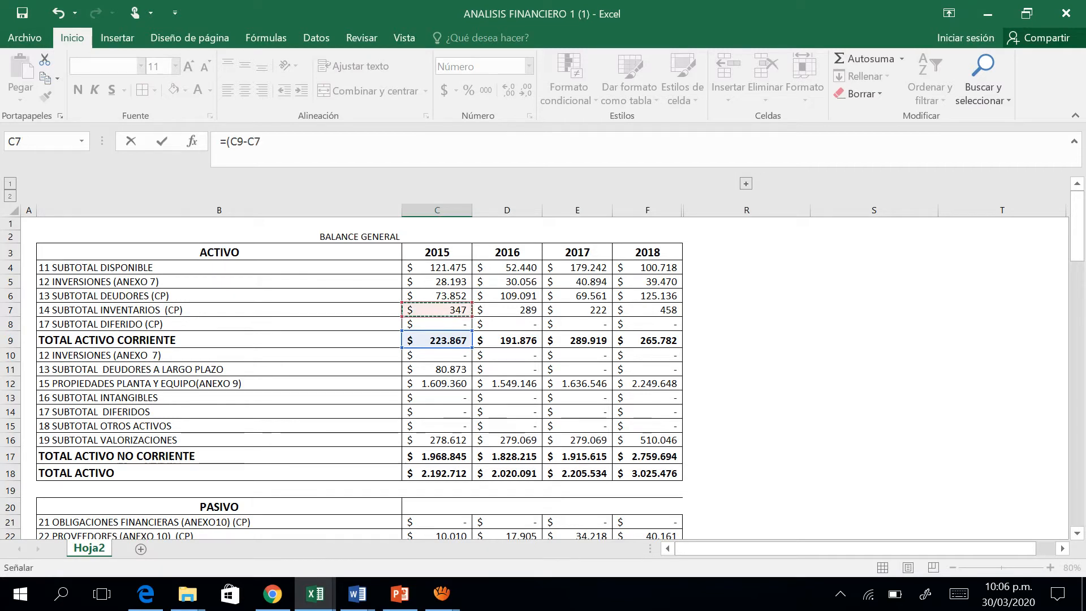
key("F2")
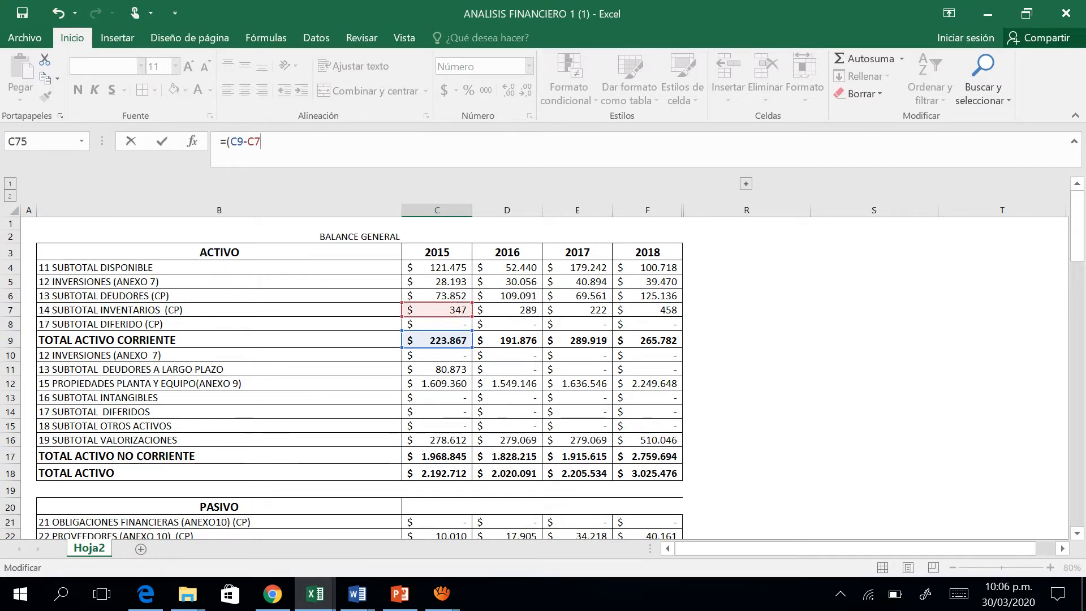
type(")/")
Complete the 2015 PRUEBA ACIDA formula by dividing by TOTAL PASIVO CORRIENTE, making it =(C9-C7)/C30.
key("Down")
key("Down")
key("Down")
key("Down")
key("Down")
key("Down")
key("Down")
key("Down")
key("Down")
key("Down")
key("Down")
key("Down")
key("Down")
key("Down")
key("Down")
key("Down")
key("Down")
key("Down")
key("Down")
key("Down")
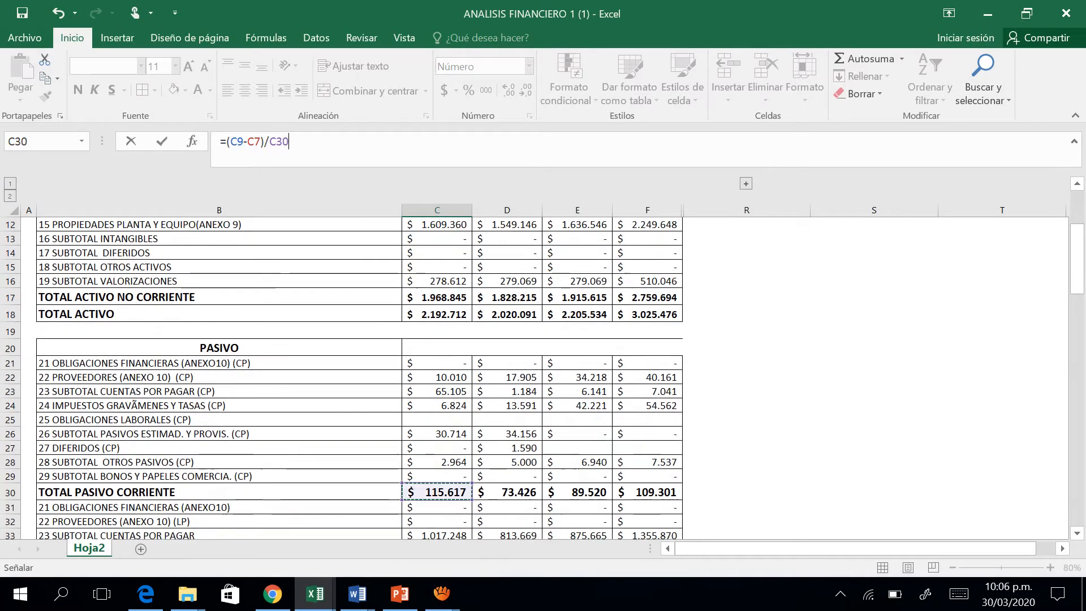
key("Return")
Fill the PRUEBA ACIDA formula from C75 across the 2016, 2017 and 2018 columns.
key("Up")
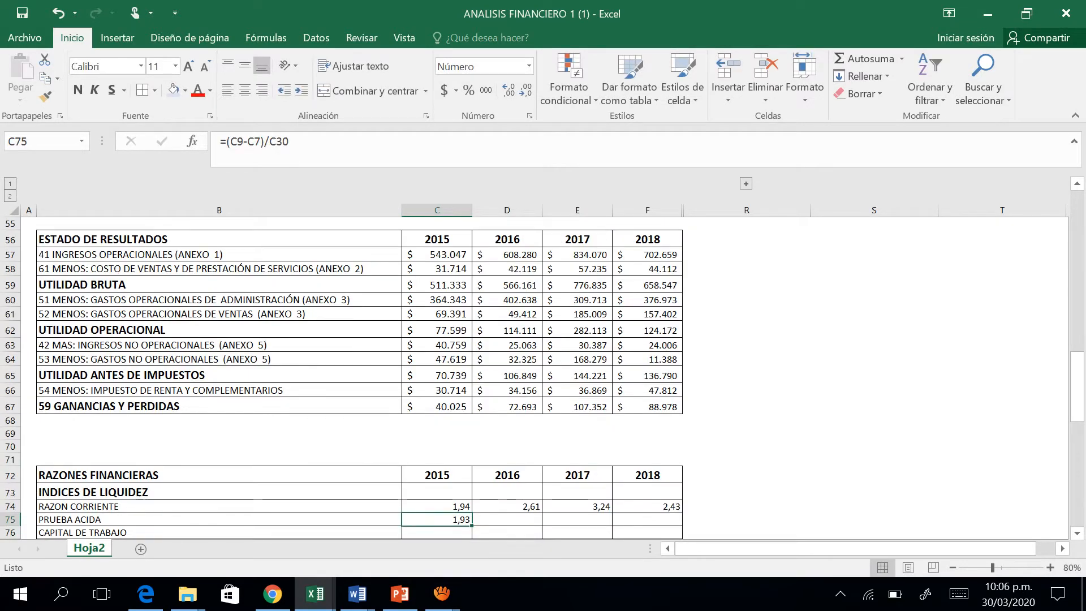
left_click_drag(472, 525, 679, 523)
key("Down")
key("Down")
key("Down")
key("Down")
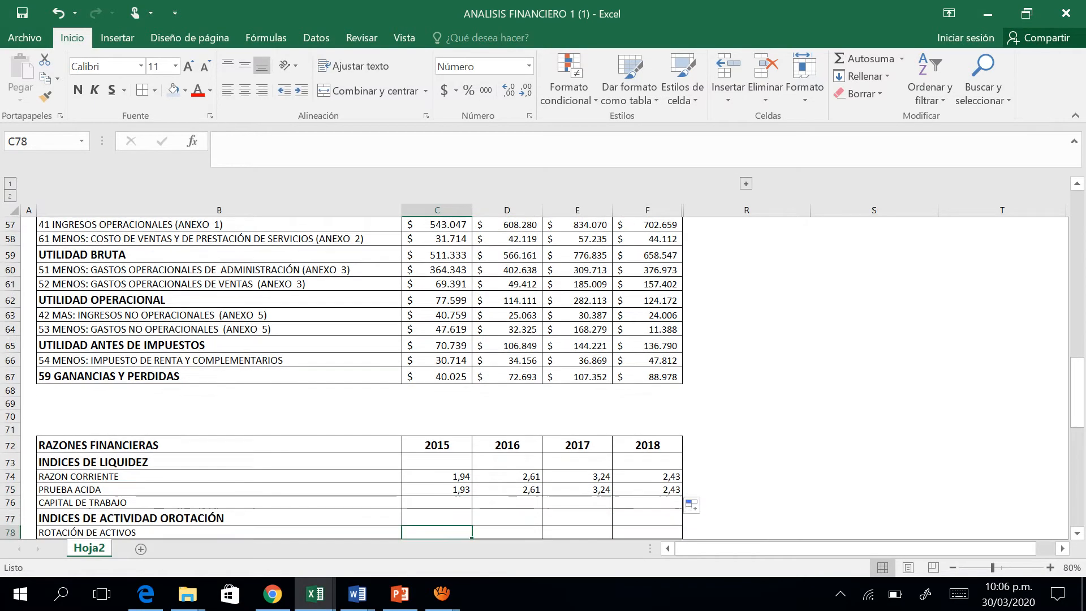
Begin the 2015 CAPITAL DE TRABAJO formula in C76 with a reference to TOTAL ACTIVO CORRIENTE, =C9.
key("Up")
key("Up")
key("Up")
key("Up")
key("Down")
key("Up")
key("Down")
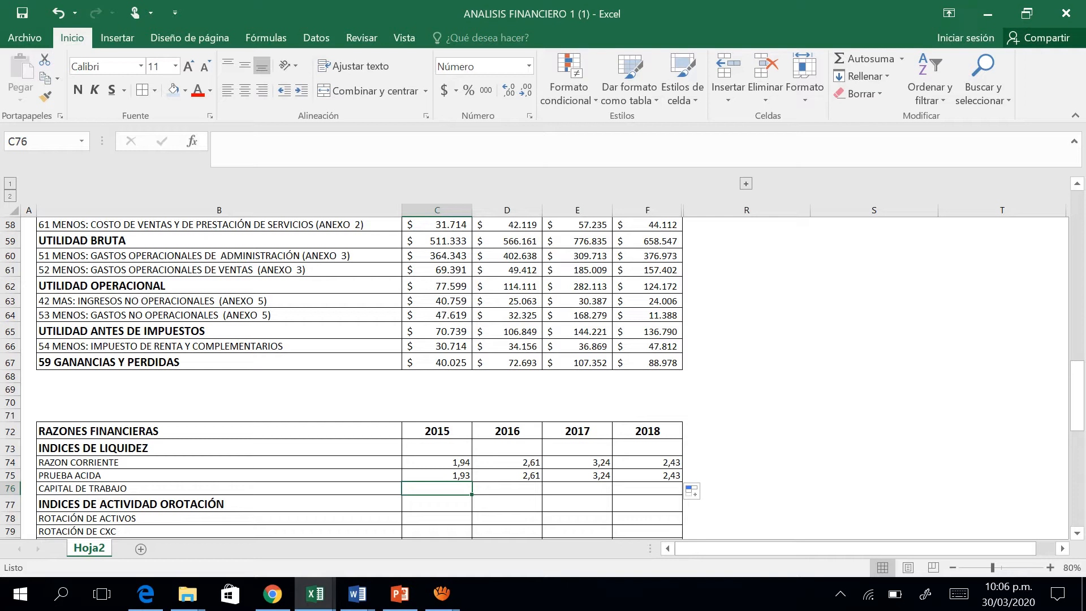
key("Left")
key("Right")
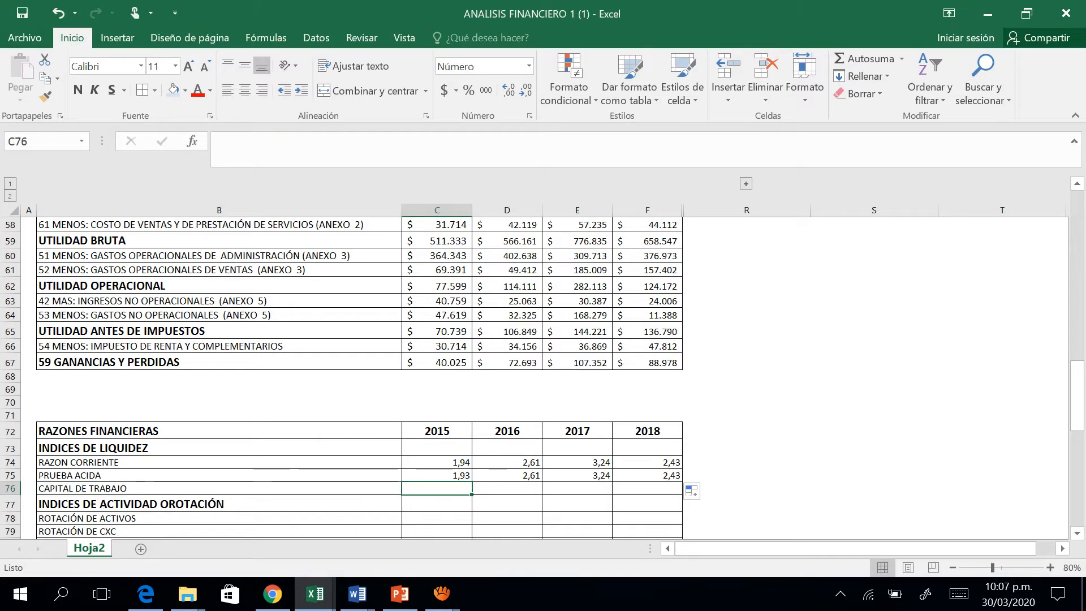
type("==")
key("Up")
key("Up")
key("Up")
key("Up")
key("Up")
key("Up")
key("Up")
key("Up")
key("Up")
key("Up")
key("Up")
key("Up")
key("Up")
key("Up")
key("Up")
key("Up")
key("Up")
key("Up")
key("Up")
key("Up")
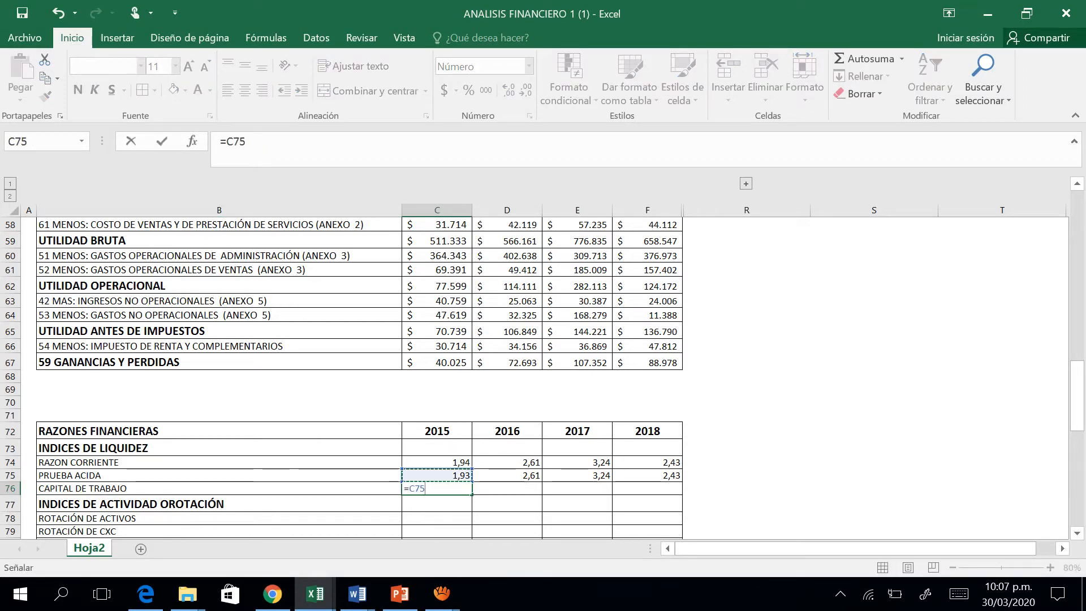
key("Up")
key("Up")
key("Up")
key("Up")
key("Up")
key("Up")
key("Up")
key("Up")
key("Up")
key("Up")
key("Up")
key("Up")
key("Up")
key("Up")
key("Up")
key("Up")
key("Up")
key("Up")
key("Up")
key("Up")
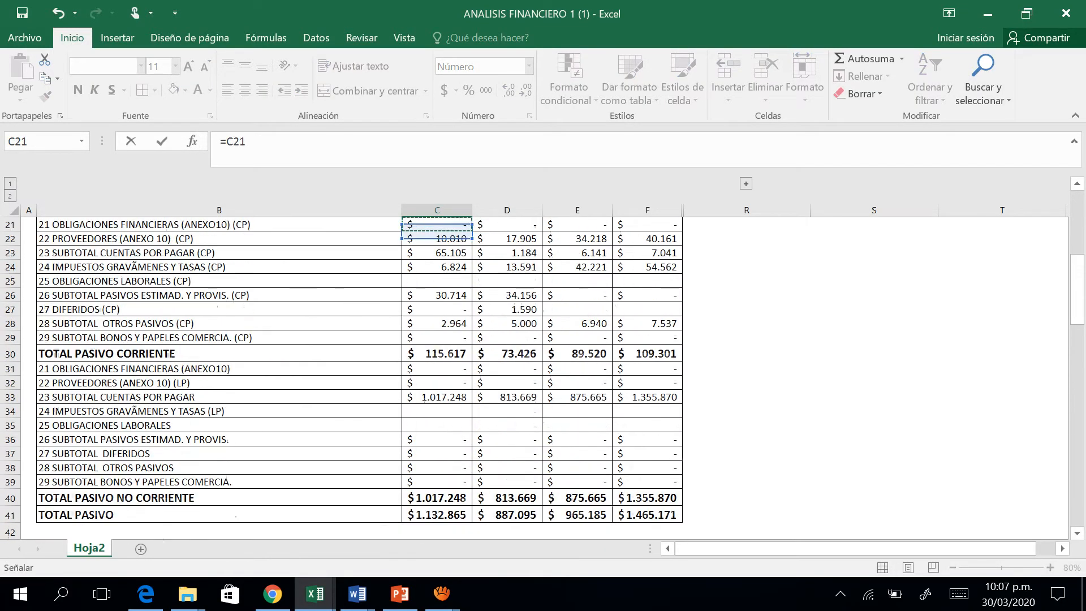
key("Up")
key("Up")
key("Up")
key("Up")
key("Up")
key("Up")
key("Up")
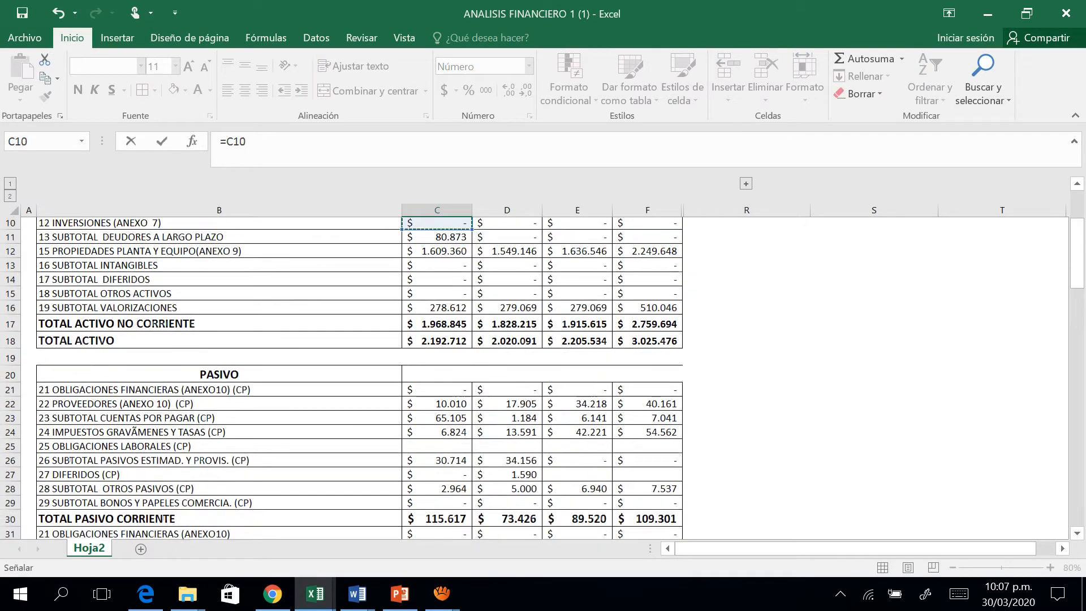
key("Down")
key("Down")
key("Down")
Complete the 2015 CAPITAL DE TRABAJO formula by subtracting TOTAL PASIVO CORRIENTE, making it =C9-C30.
type("-")
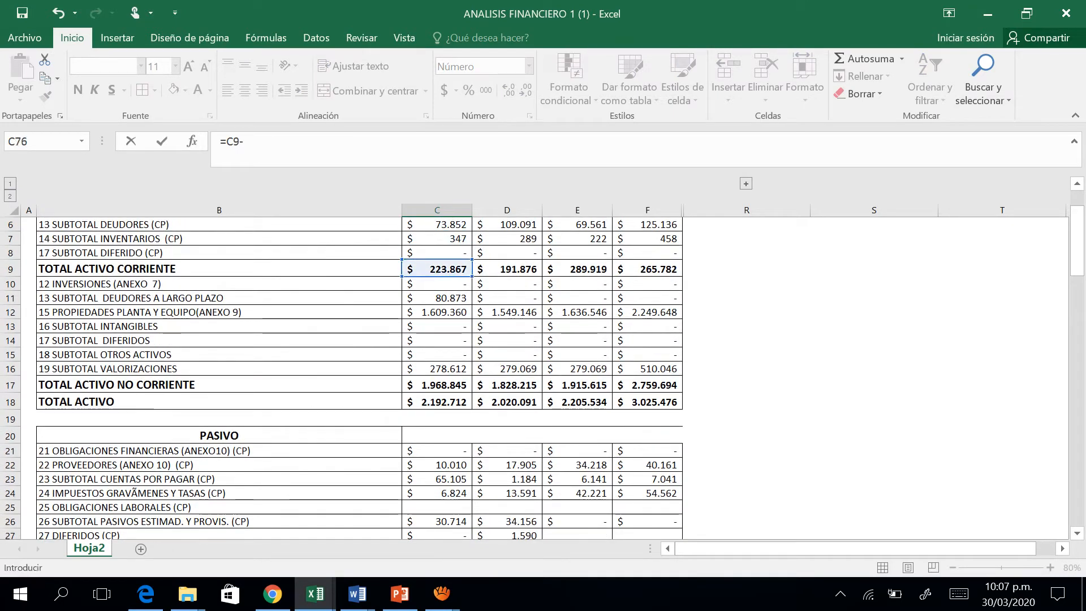
key("Down")
key("Down")
key("Down")
key("Down")
key("Up")
key("Up")
key("Up")
key("Up")
key("Up")
key("Up")
key("Up")
key("Up")
key("Up")
key("Up")
key("Up")
key("Up")
key("Up")
key("Up")
key("Up")
key("Up")
key("Up")
key("Up")
key("Up")
key("Up")
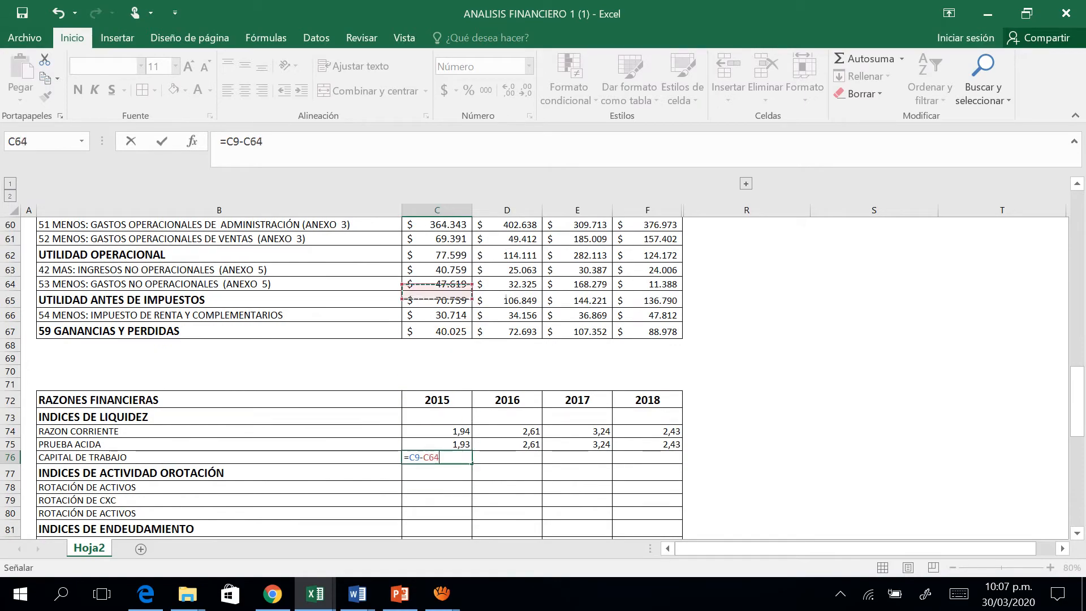
key("Up")
key("Up")
key("Up")
key("Up")
key("Up")
key("Up")
key("Up")
key("Up")
key("Up")
key("Up")
key("Up")
key("Up")
key("Up")
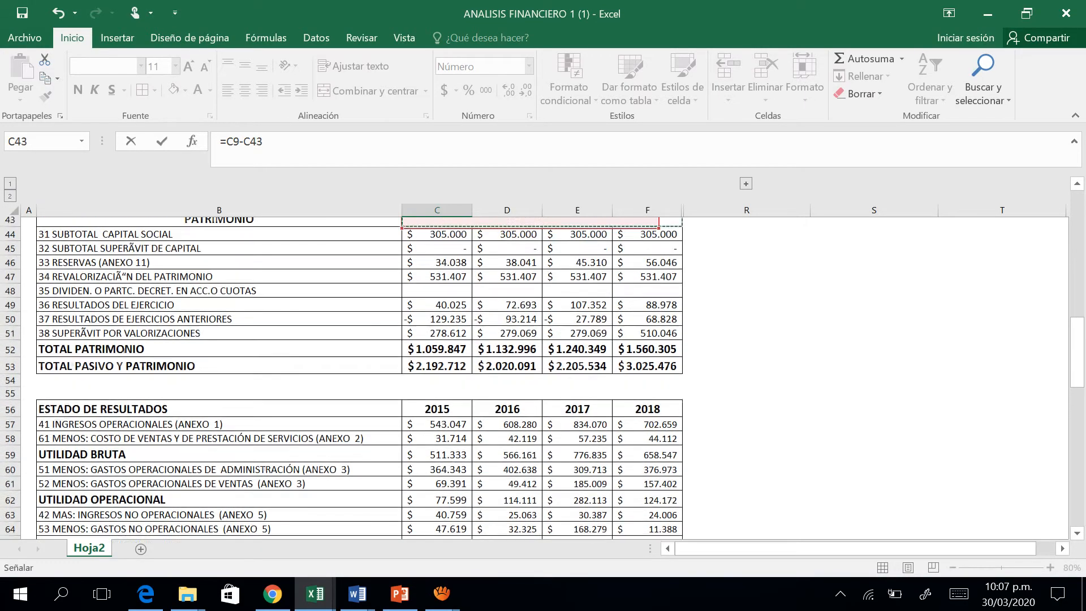
key("Up")
key("Up")
key("Up")
key("Up")
key("Up")
key("Up")
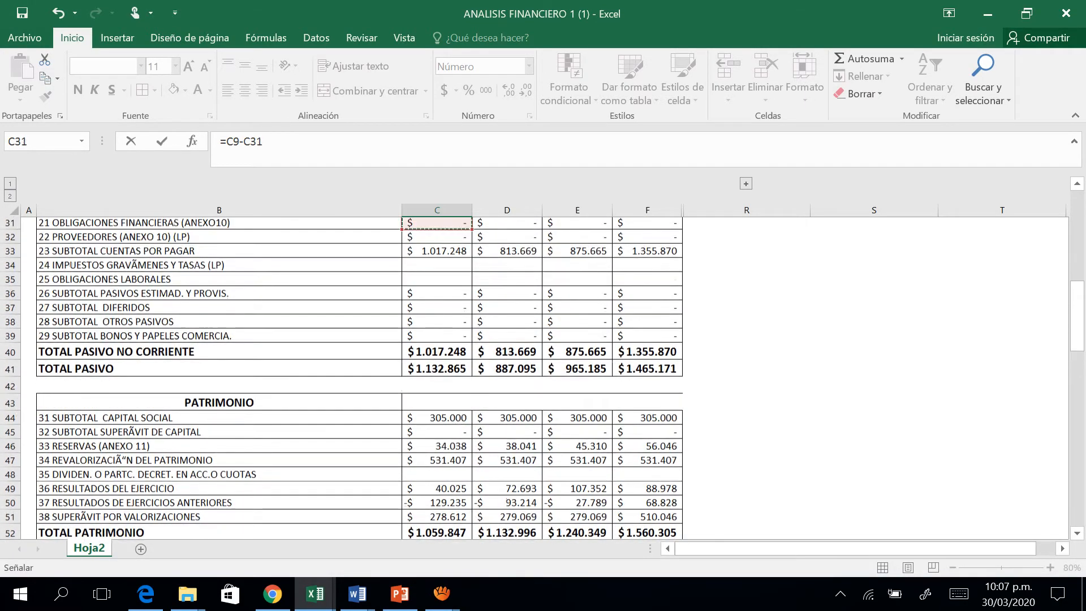
key("Down")
key("Down")
key("ctrl+Return")
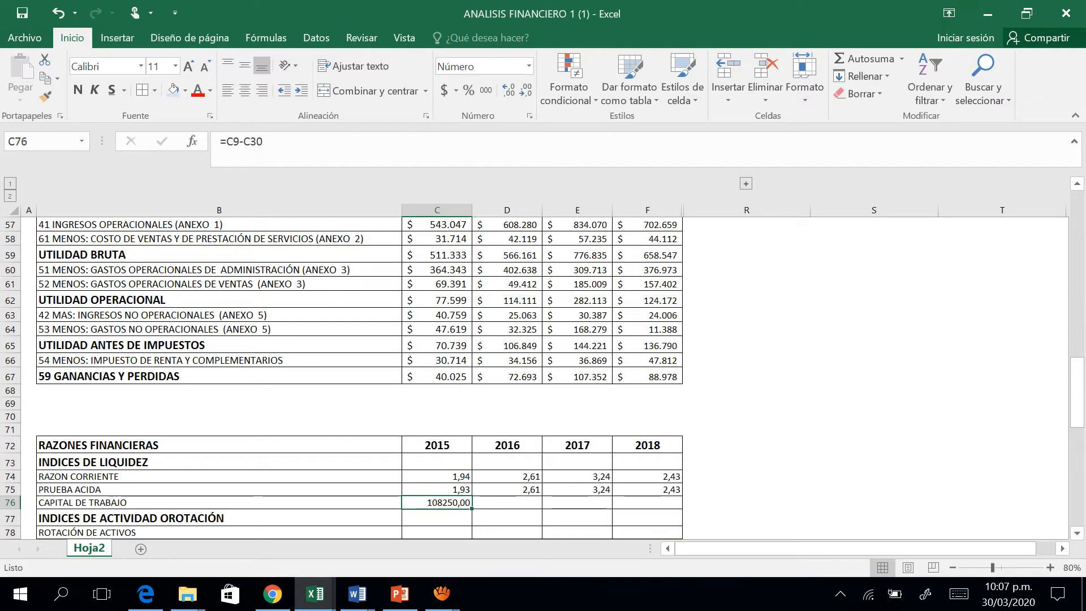
Fill the CAPITAL DE TRABAJO formula from C76 across 2016, 2017 and 2018 and format the row as currency.
left_click_drag(472, 508, 670, 505)
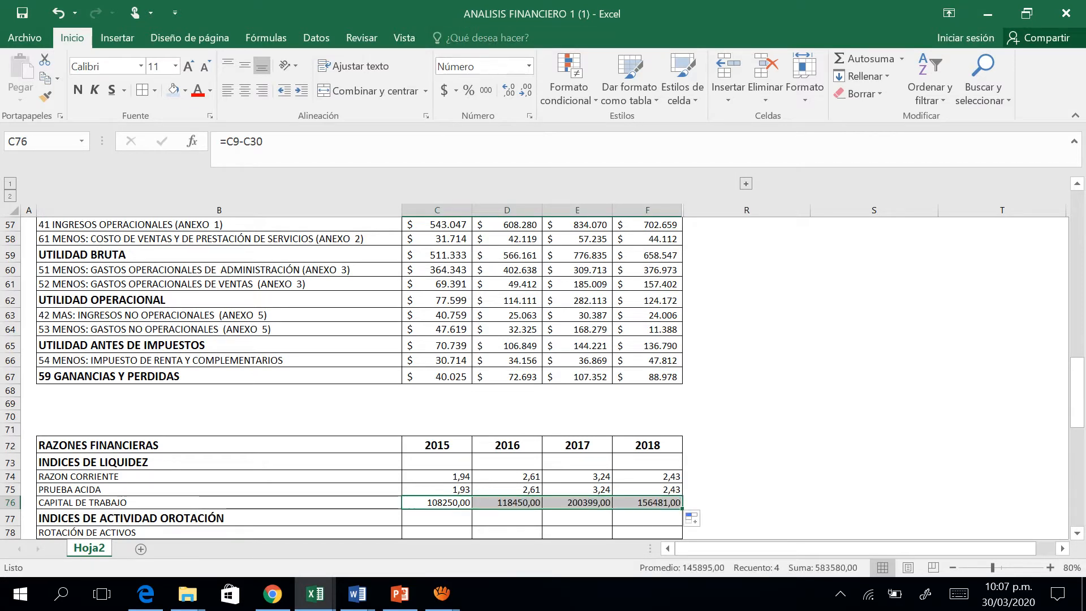
left_click(444, 91)
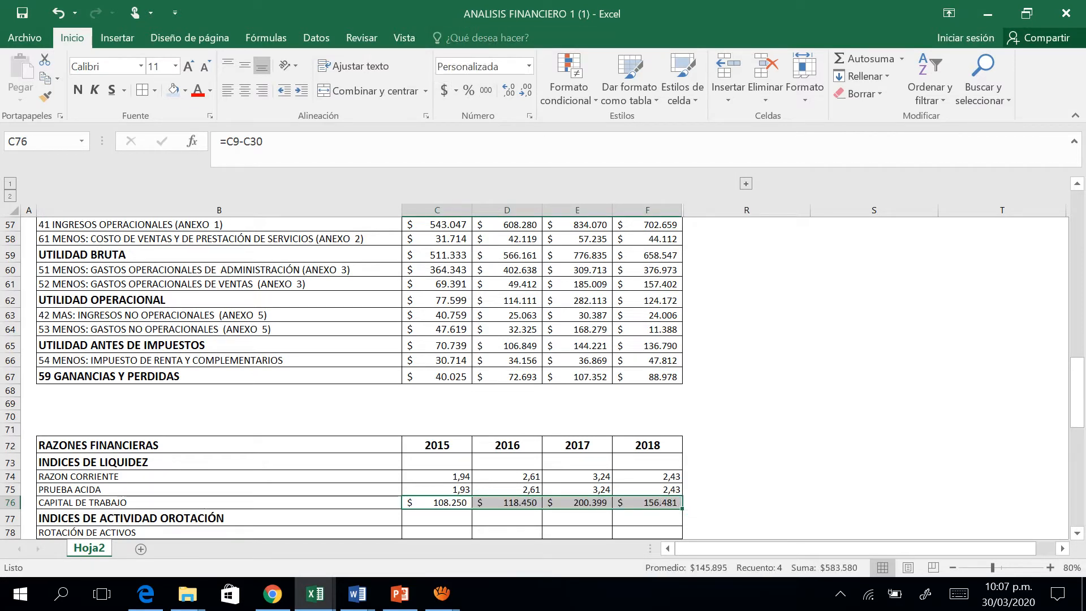
left_click(437, 503)
Review the 2015 liquidity formulas for RAZON CORRIENTE, PRUEBA ACIDA and CAPITAL DE TRABAJO in C74 to C76.
key("Up")
key("Up")
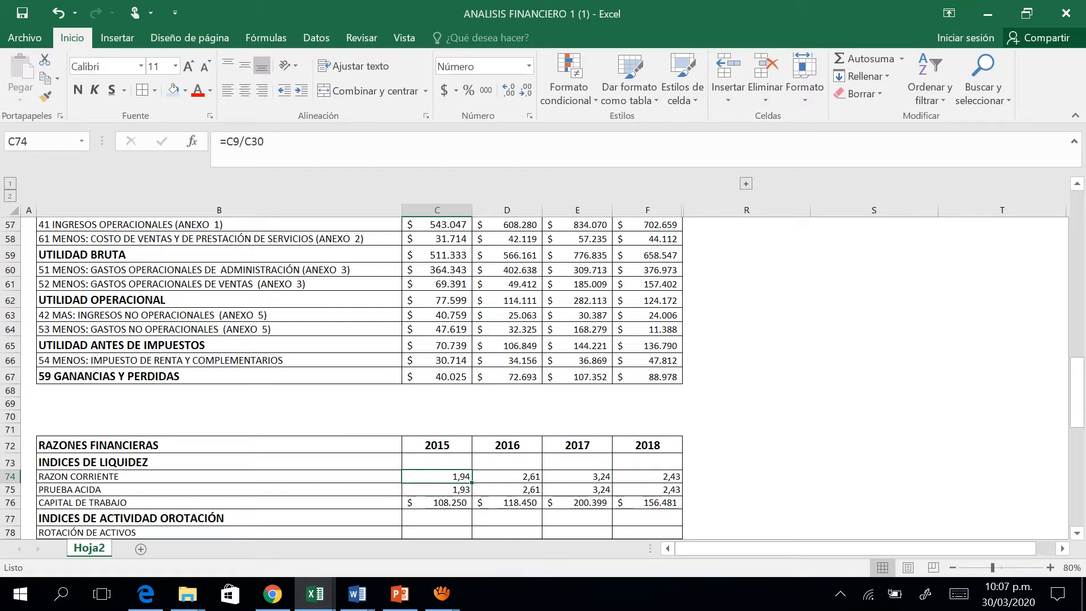
key("Down")
key("Up")
key("Down")
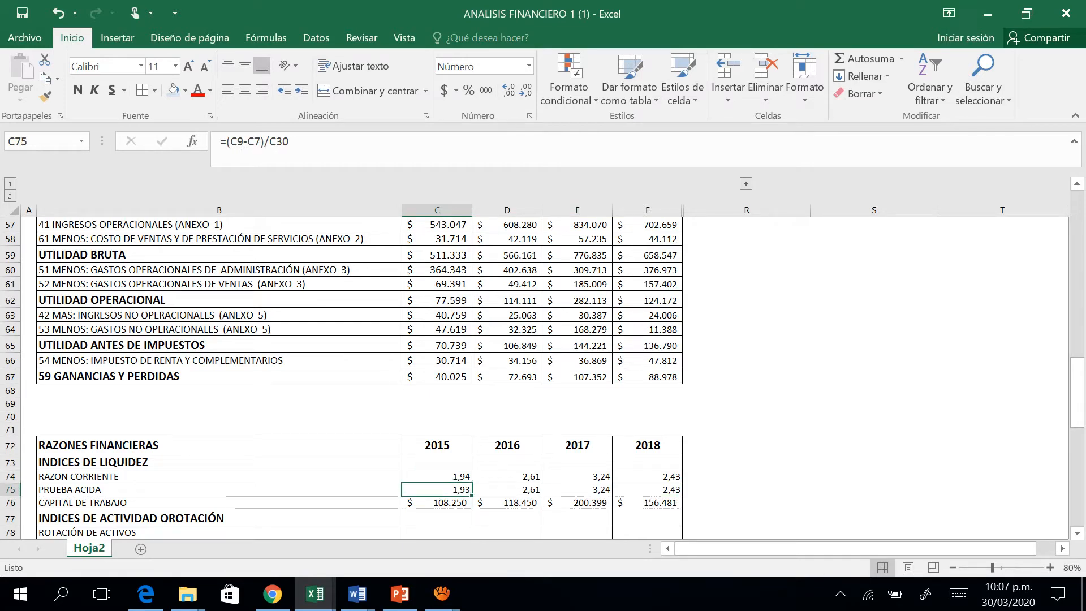
key("Down")
key("Down")
key("Down")
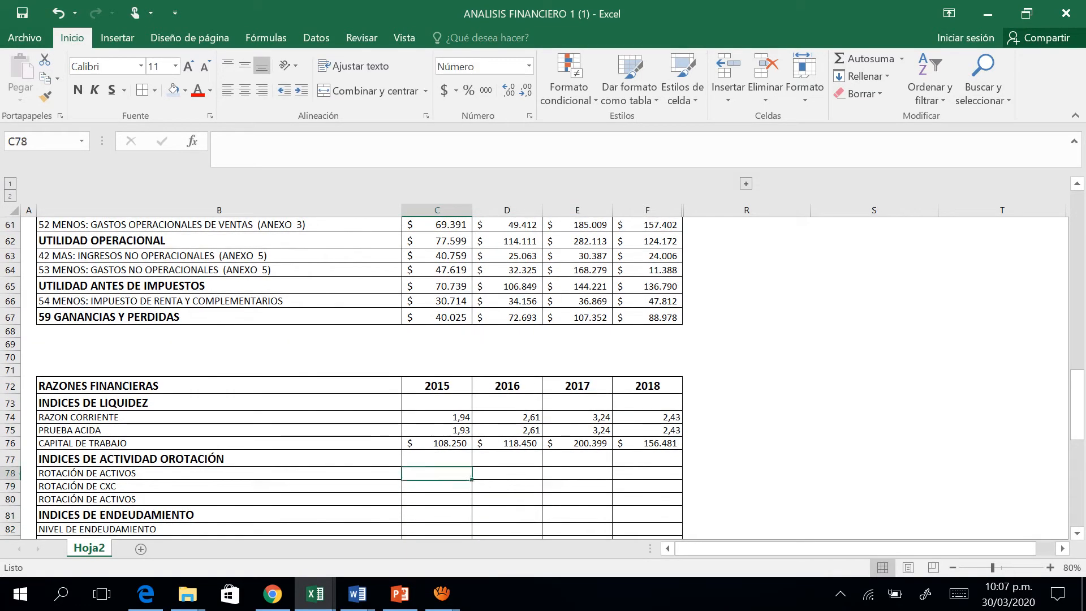
key("Down")
key("Up")
key("Up")
key("Up")
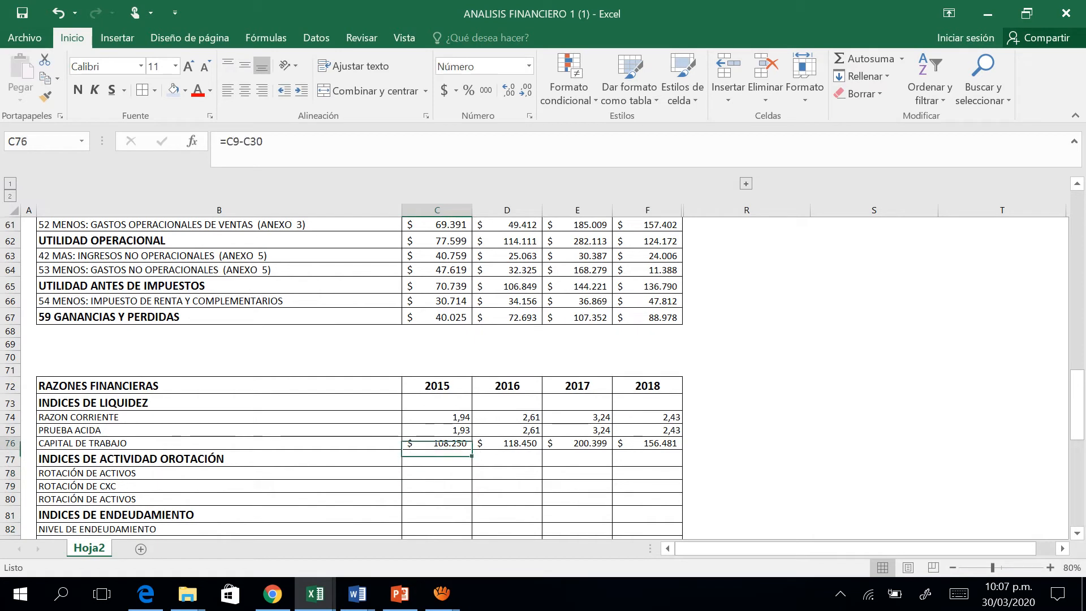
key("Up")
key("Up")
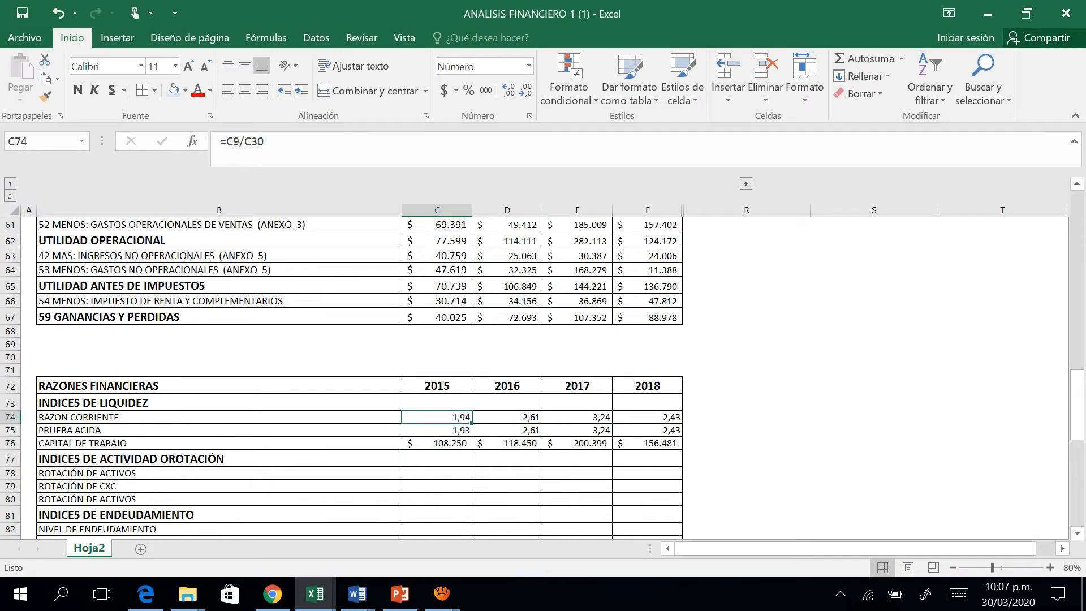
key("Down")
key("Down")
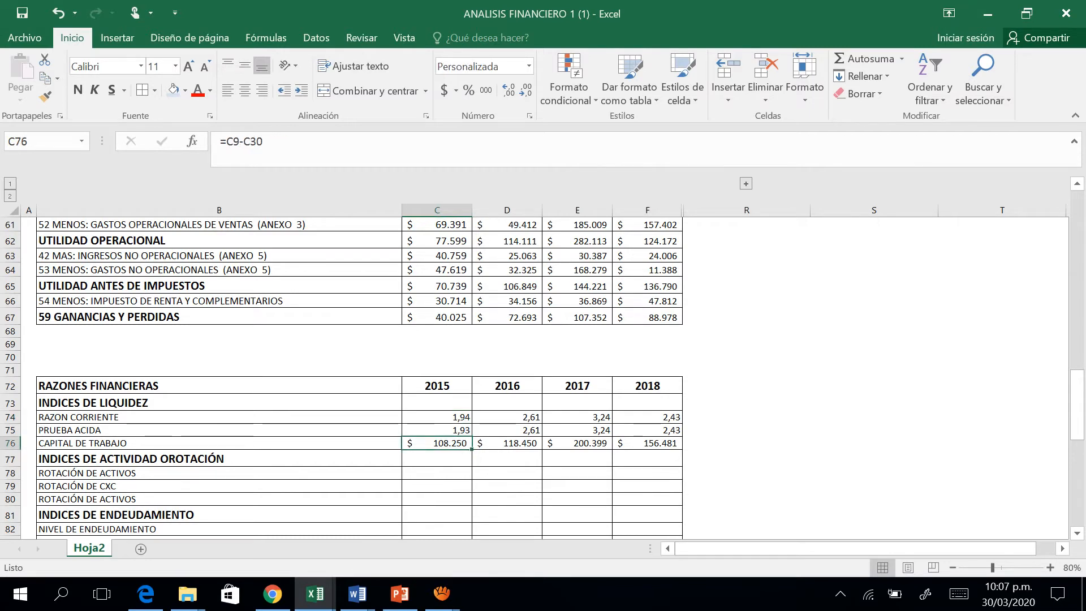
Correct the section heading in B77 to read INDICES DE ACTIVIDAD O ROTACIÓN.
key("Down")
key("Left")
key("F2")
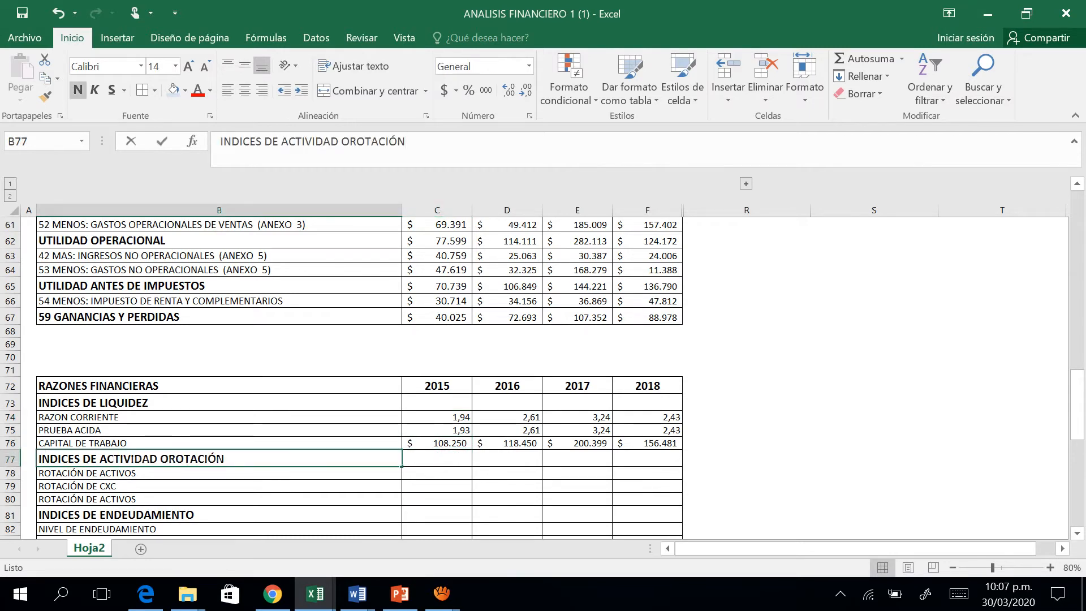
key("Left")
key("Left")
key("Left")
key("Left")
key("Left")
key("Left")
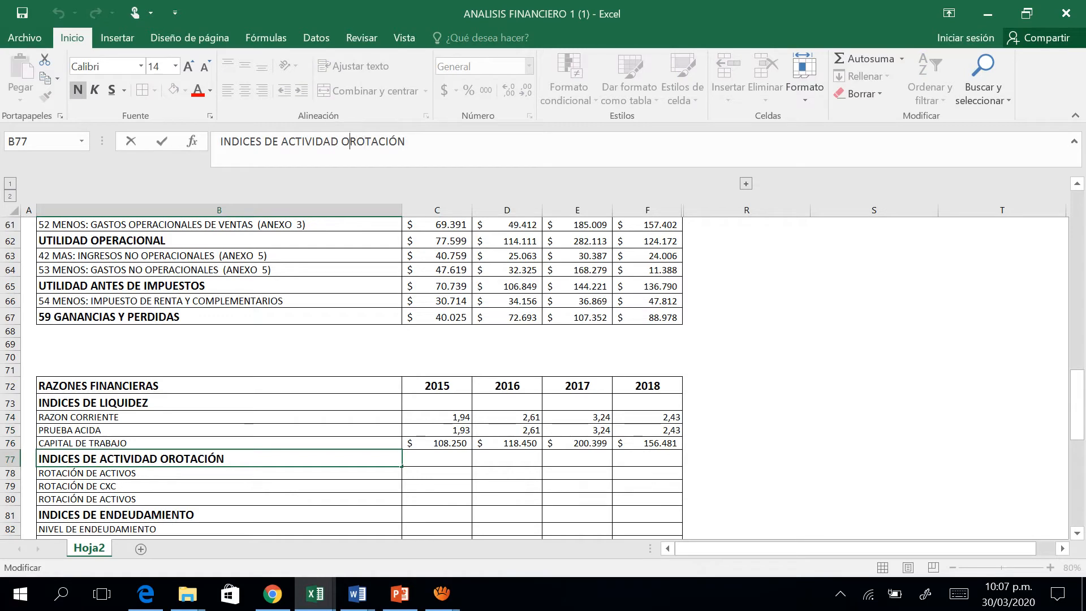
key("Tab")
key("Left")
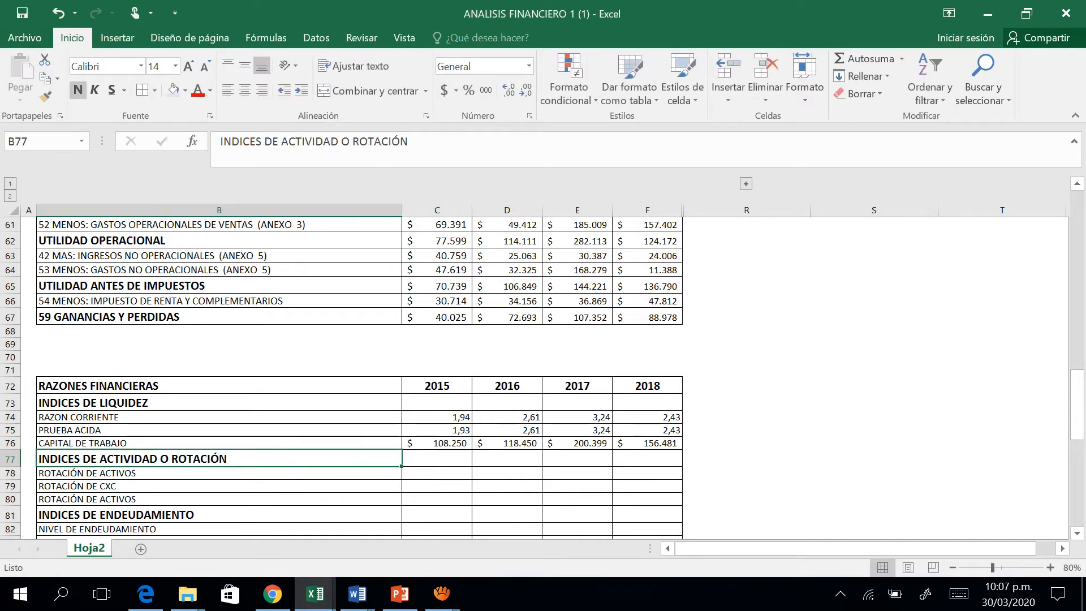
Begin the 2015 ROTACIÓN DE ACTIVOS formula in C78 with a reference to UTILIDAD OPERACIONAL, =C62.
key("Down")
key("Right")
key("Right")
key("Left")
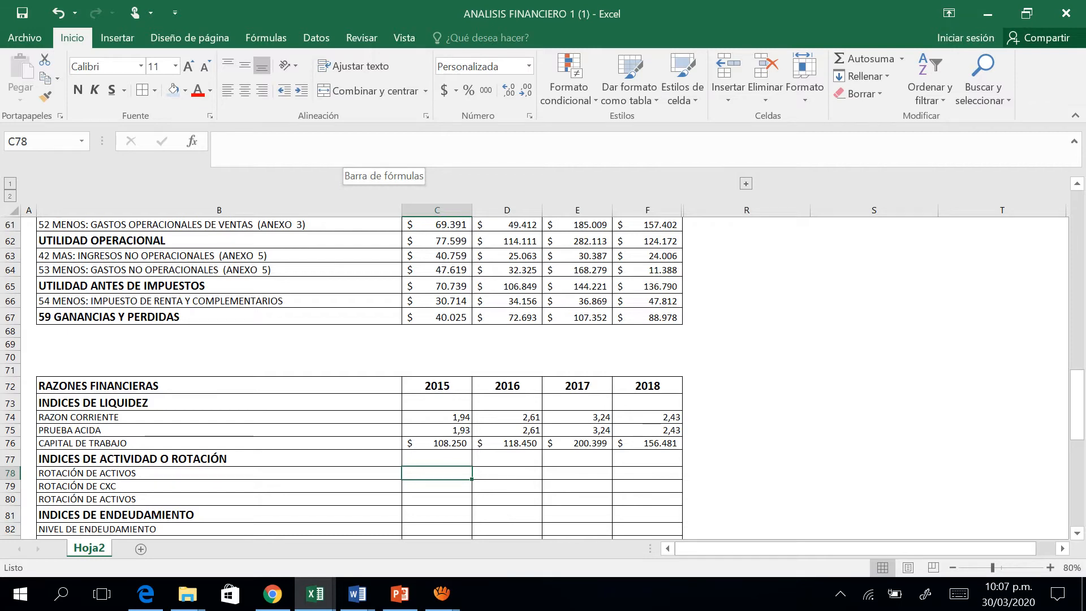
type("=")
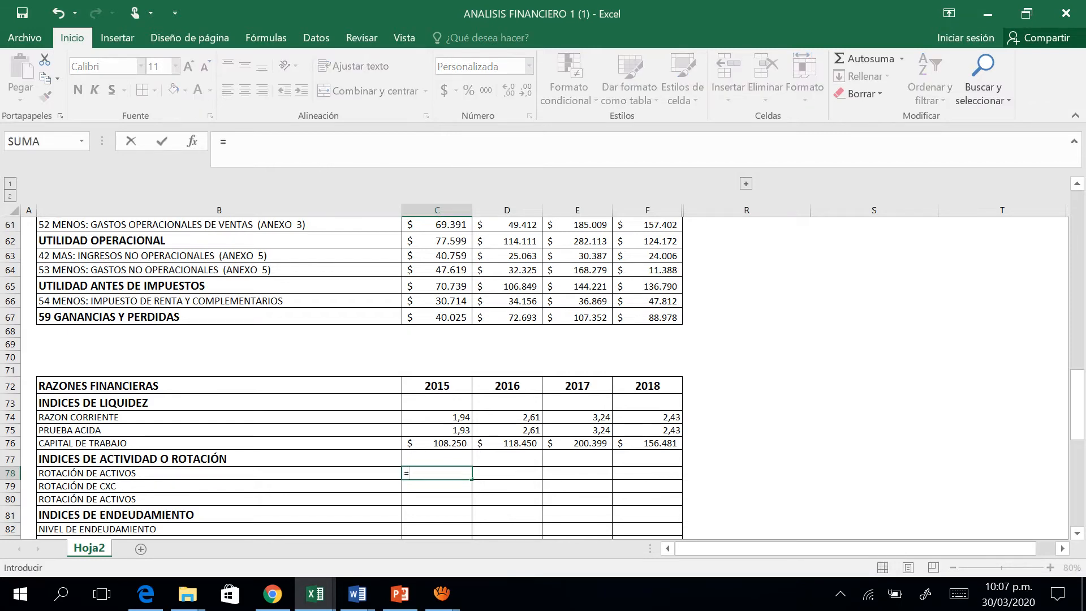
key("Up")
key("Up")
key("Up")
key("Up")
key("Up")
key("Up")
key("Up")
key("Up")
key("Up")
key("Up")
key("Up")
key("Up")
key("Up")
key("Up")
key("Up")
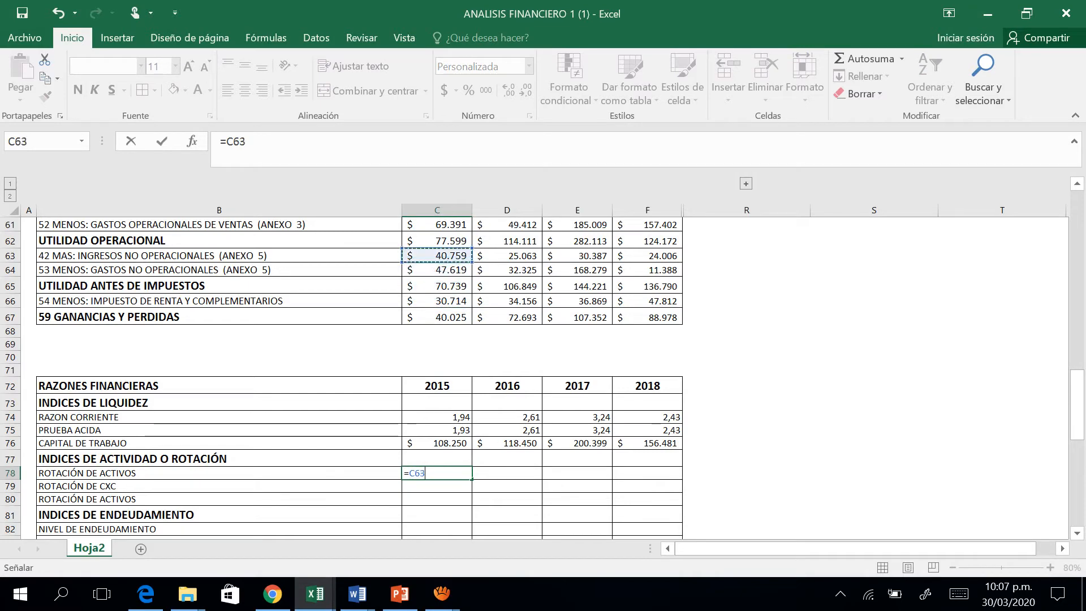
key("Up")
Complete the 2015 ROTACIÓN DE ACTIVOS formula by dividing by TOTAL ACTIVO, making it =C62/C18.
type("/")
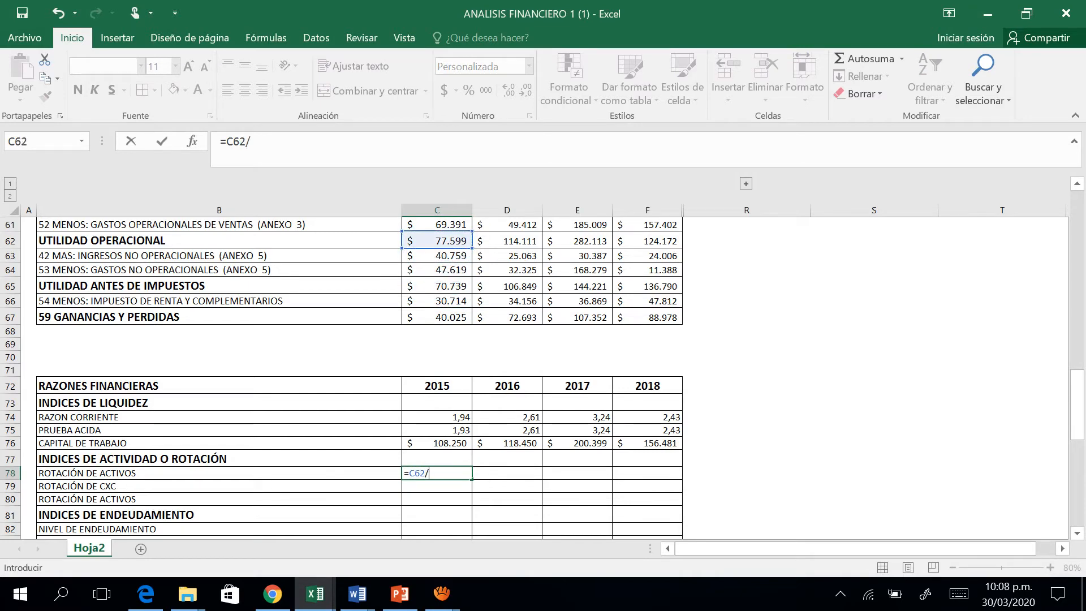
key("Up")
key("Up")
key("Up")
key("Up")
key("Up")
key("Up")
key("Up")
key("Up")
key("Up")
key("Up")
key("Up")
key("Up")
key("Up")
key("Up")
key("Up")
key("Up")
key("Up")
key("Up")
key("Up")
key("Up")
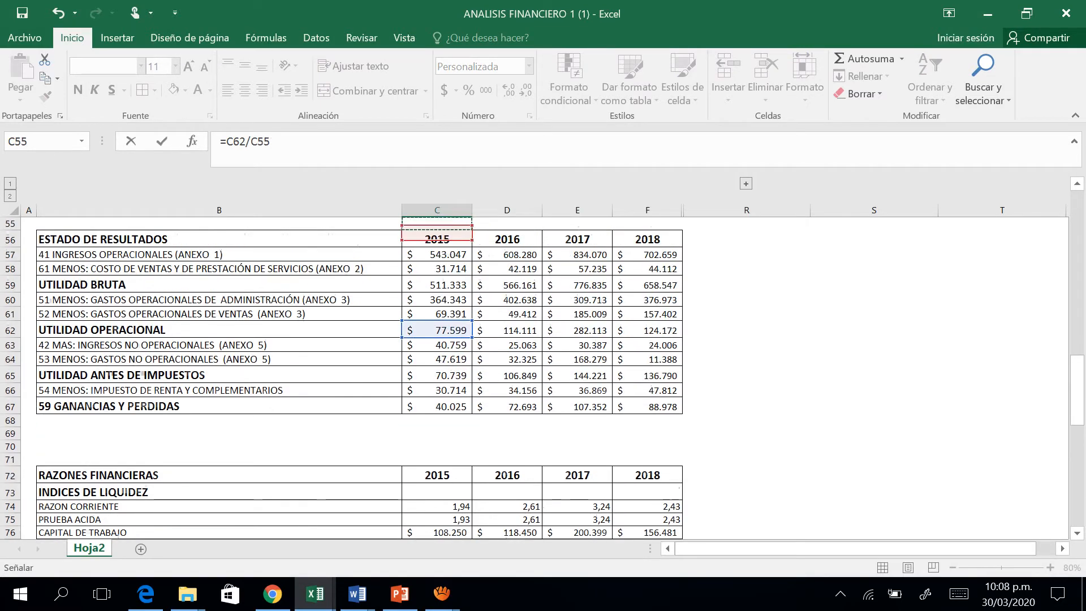
key("Up")
key("Up")
key("Up")
key("Up")
key("Up")
key("Up")
key("Up")
key("Up")
key("Up")
key("Up")
key("Up")
key("Up")
key("Up")
key("Up")
key("Up")
key("Up")
key("Up")
key("Up")
key("Up")
key("Up")
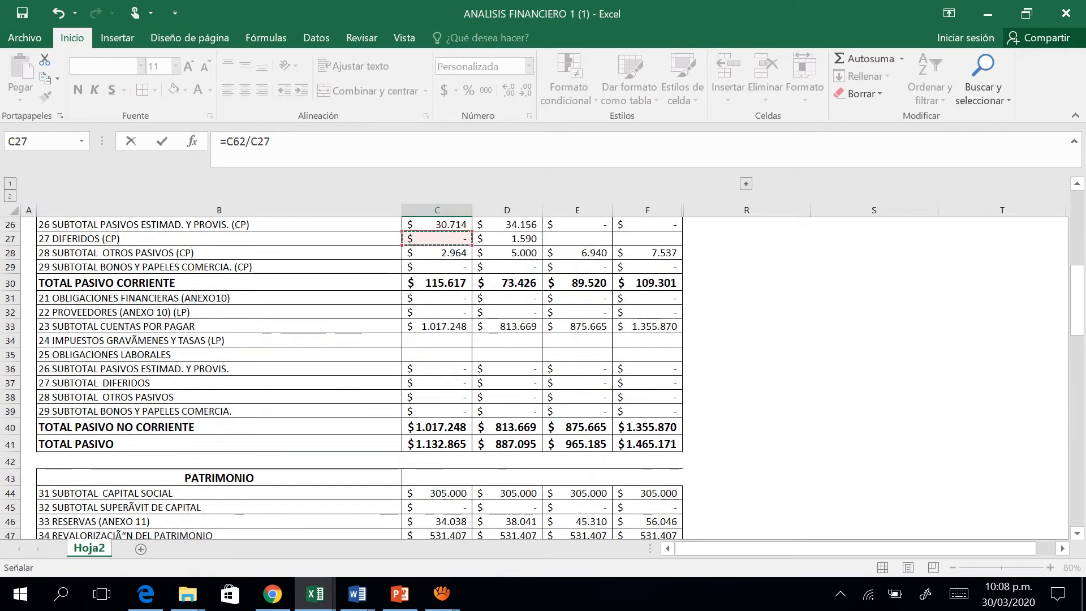
key("Up")
key("Up")
key("Up")
key("Up")
key("Up")
key("Up")
key("Up")
key("Up")
key("Up")
key("Up")
key("Up")
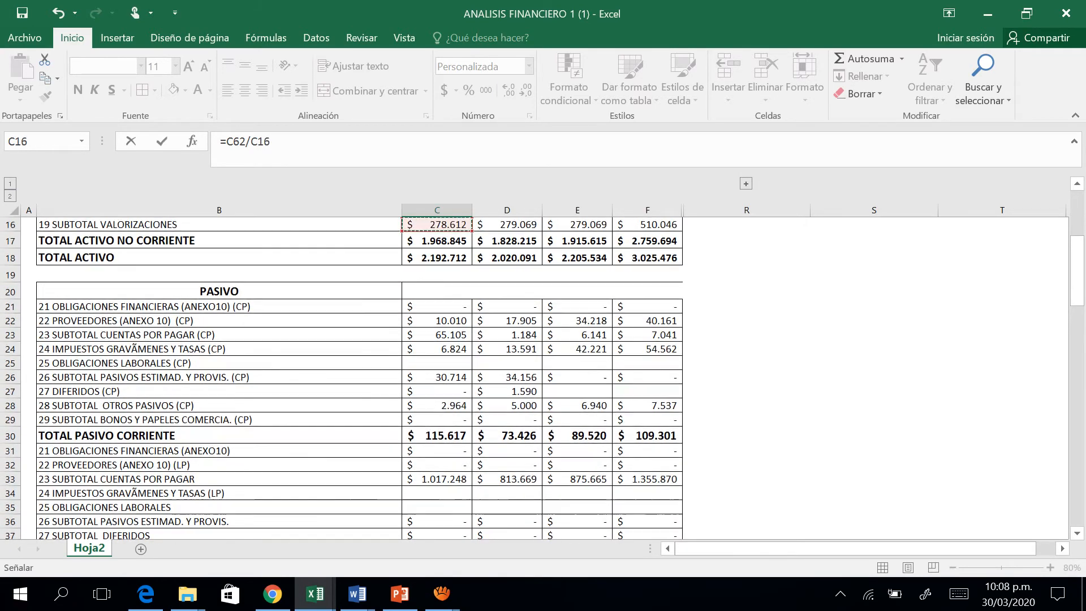
key("Down")
key("Down")
key("ctrl+Return")
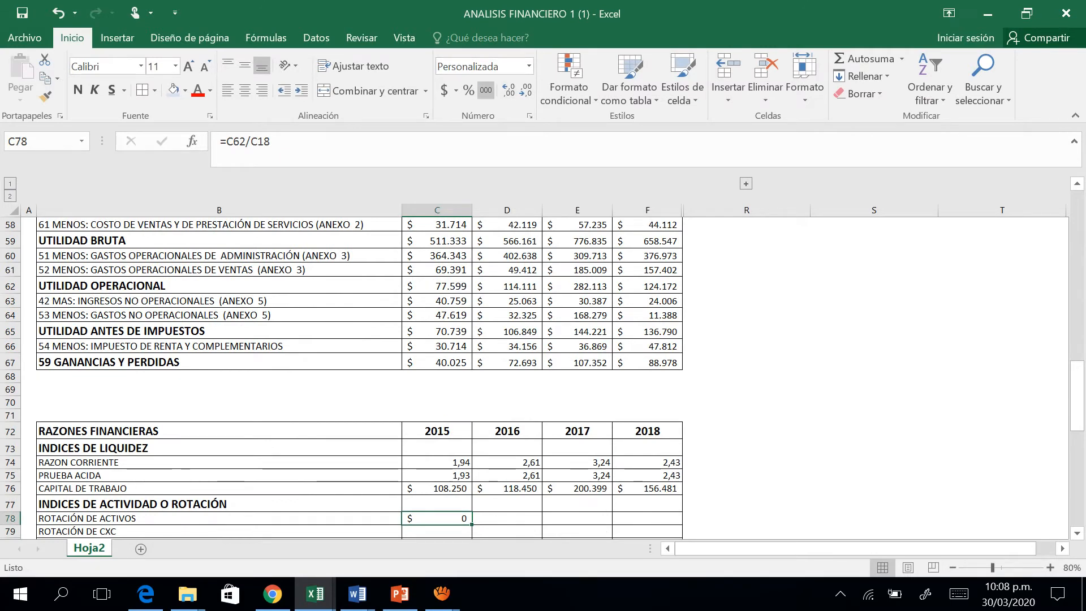
Format the 2015 ROTACIÓN DE ACTIVOS result in C78 in thousands-separator style with two decimals and no currency symbol.
left_click(486, 91)
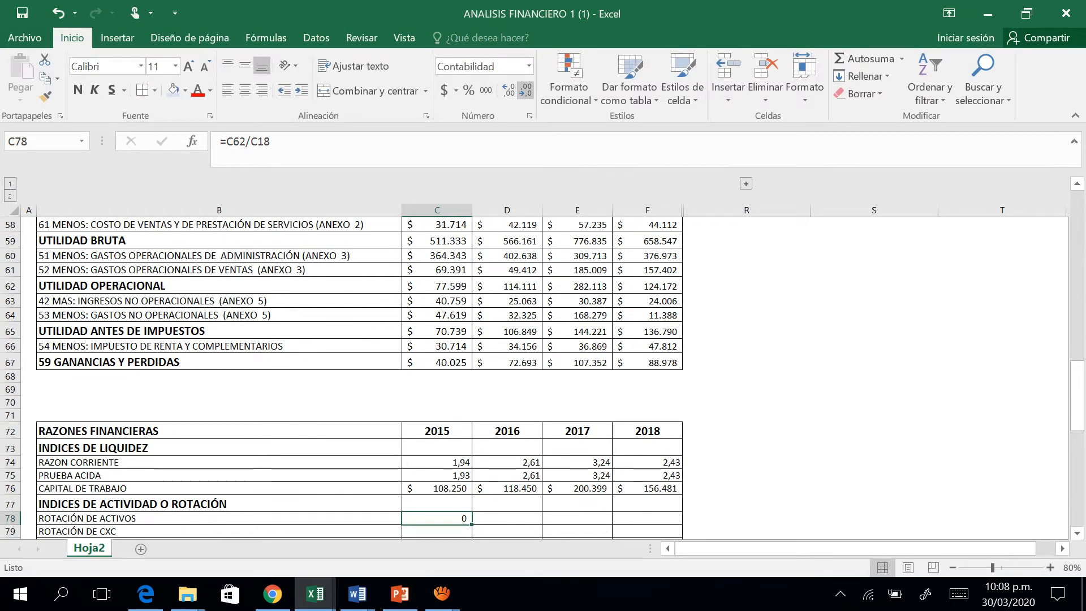
left_click(526, 90)
left_click(509, 90)
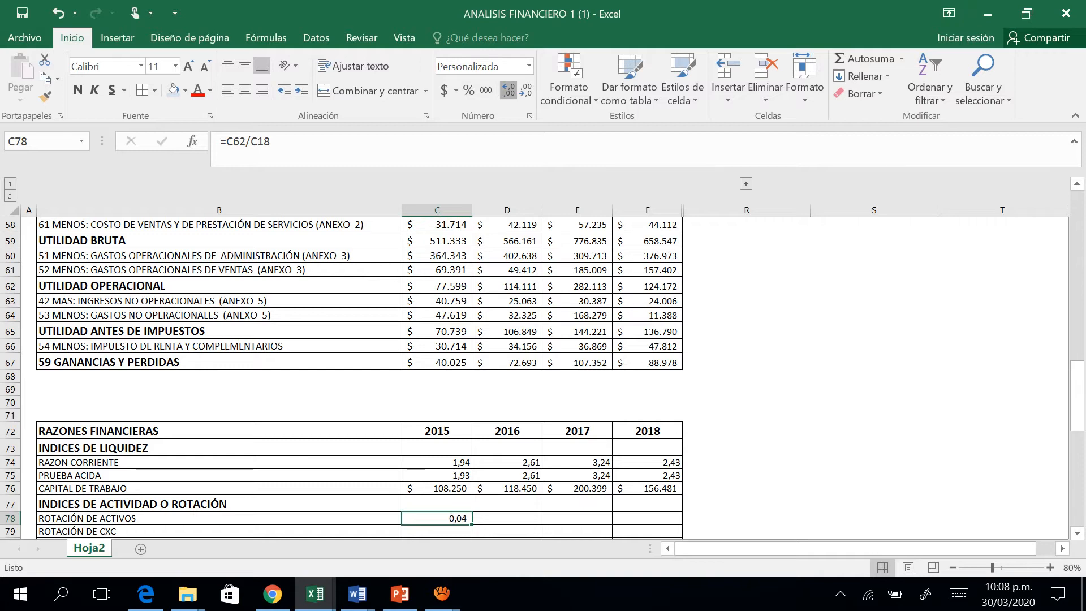
left_click(509, 90)
left_click(525, 90)
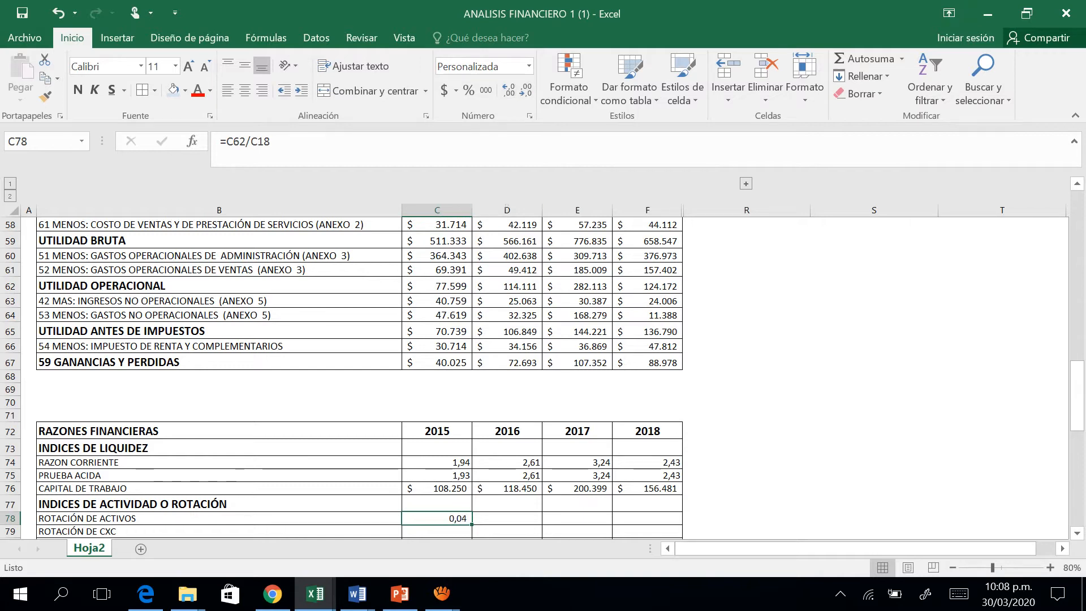
Fill the ROTACIÓN DE ACTIVOS formula from C78 across 2016, 2017 and 2018 and select the 2015 ROTACIÓN DE CXC cell, C79.
left_click_drag(471, 524, 648, 520)
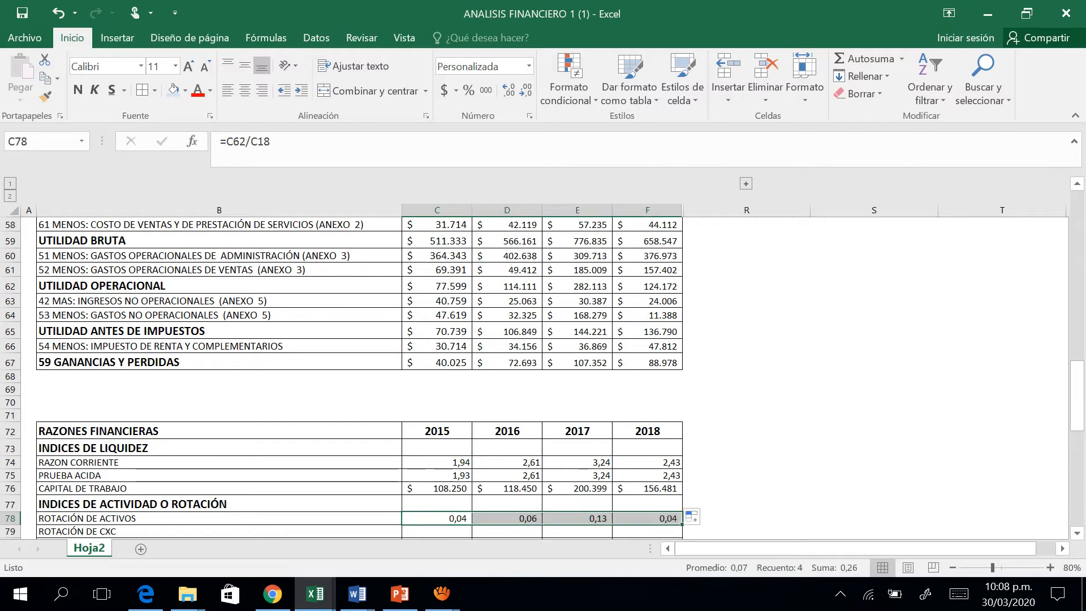
key("Down")
key("Down")
key("Down")
key("Down")
key("Down")
key("Down")
key("Down")
key("Up")
key("Up")
key("Up")
key("Up")
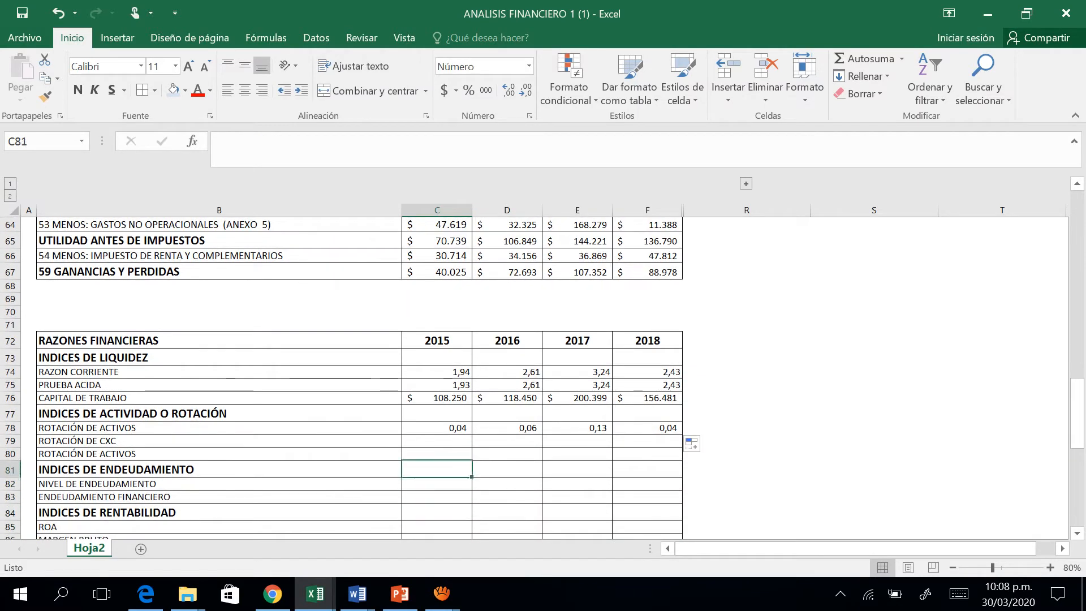
key("Up")
key("Up")
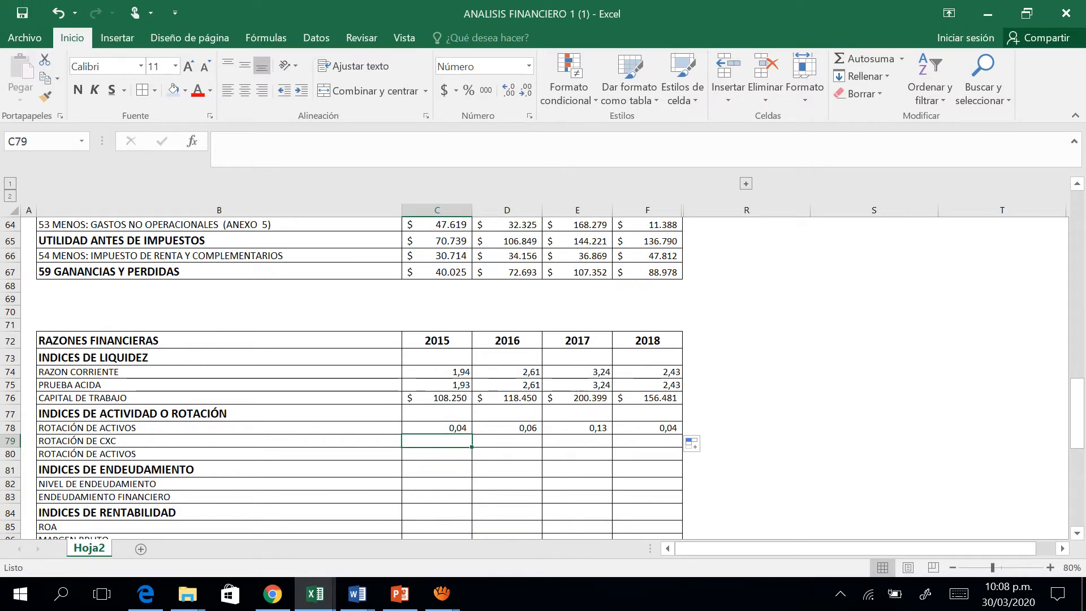
Begin the 2015 ROTACIÓN DE CXC formula in C79 with a reference to 13 SUBTOTAL DEUDORES (CP), =C6.
type("=")
key("Up")
key("Up")
key("Up")
key("Up")
key("Up")
key("Up")
key("Up")
key("Up")
key("Up")
key("Up")
key("Up")
key("Up")
key("Up")
key("Up")
key("Up")
key("Up")
key("Up")
key("Up")
key("Up")
key("Up")
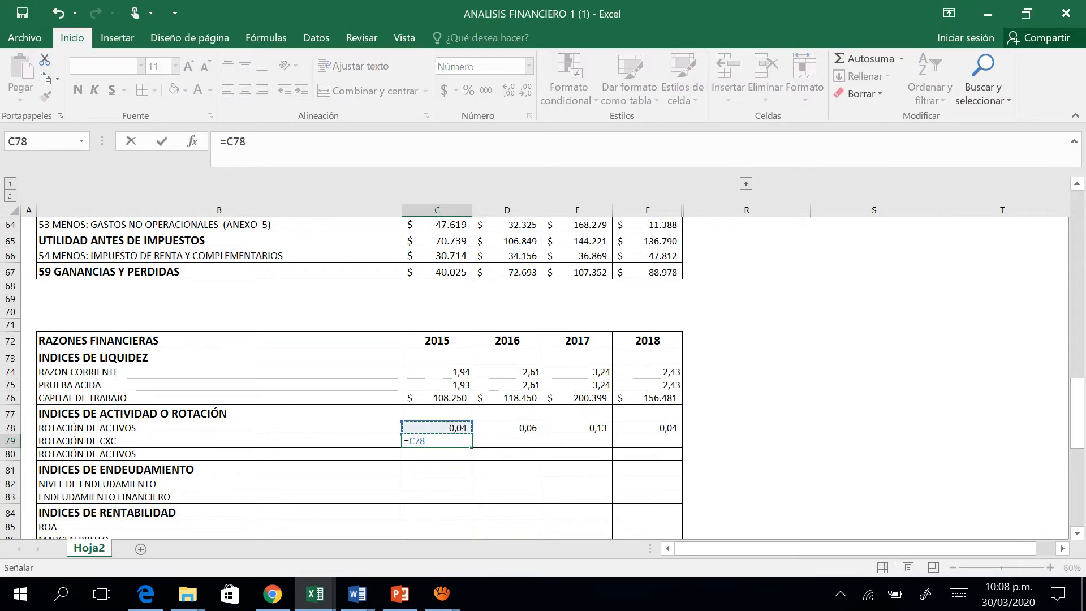
key("Up")
key("Up")
key("Up")
key("Up")
key("Up")
key("Up")
key("Up")
key("Up")
key("Up")
key("Up")
key("Up")
key("Up")
key("Up")
key("Up")
key("Up")
key("Up")
key("Up")
key("Up")
key("Up")
key("Up")
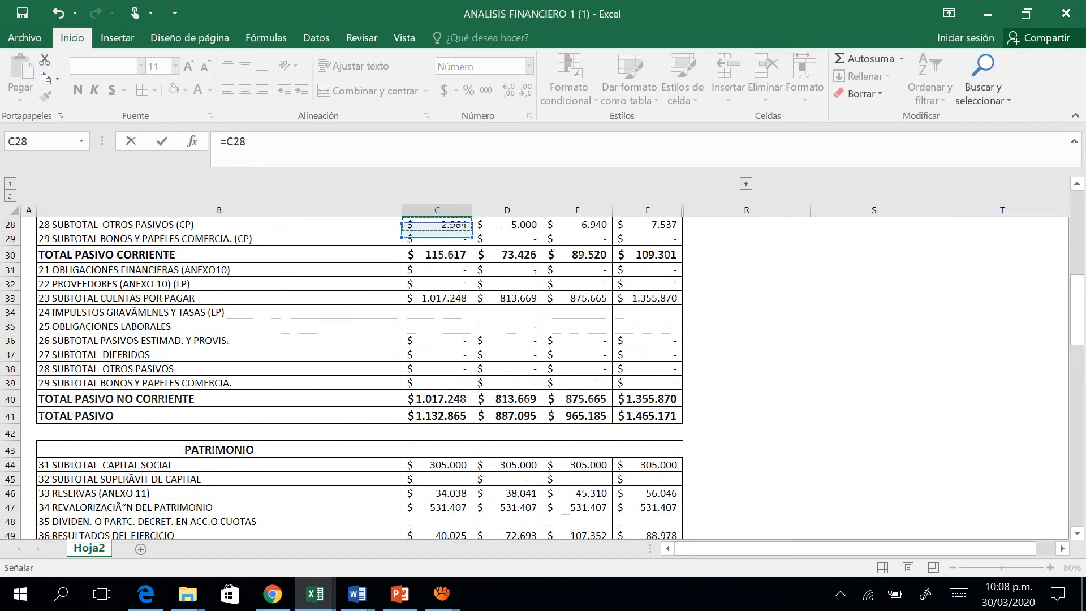
key("Up")
key("Up")
key("Up")
key("Up")
key("Up")
key("Up")
key("Up")
key("Up")
key("Up")
key("Up")
key("Up")
key("Up")
key("Up")
key("Up")
key("Up")
key("Up")
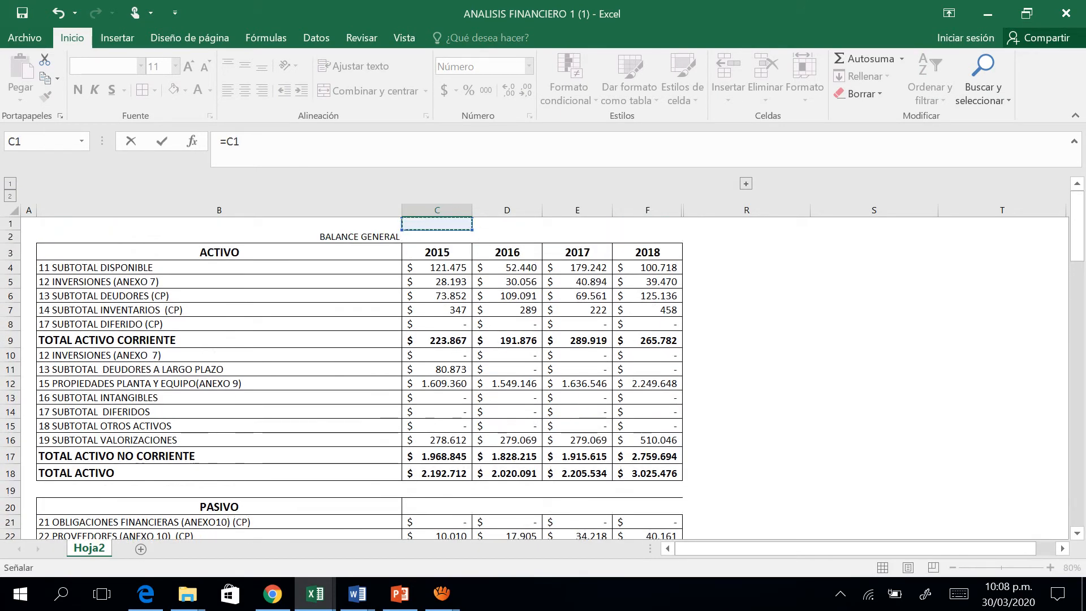
key("Down")
key("Down")
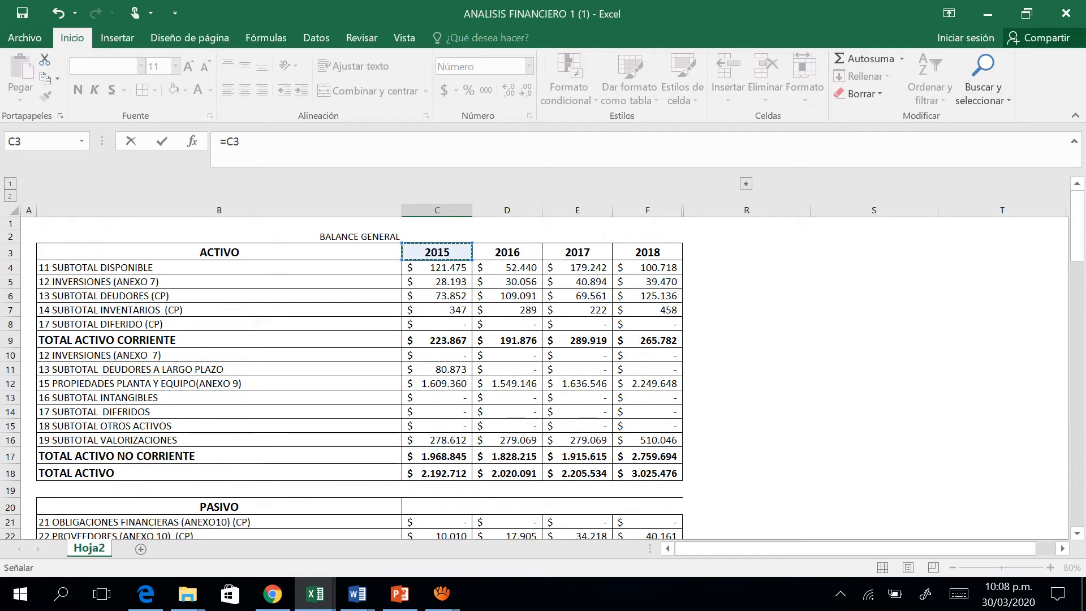
key("Down")
key("Down")
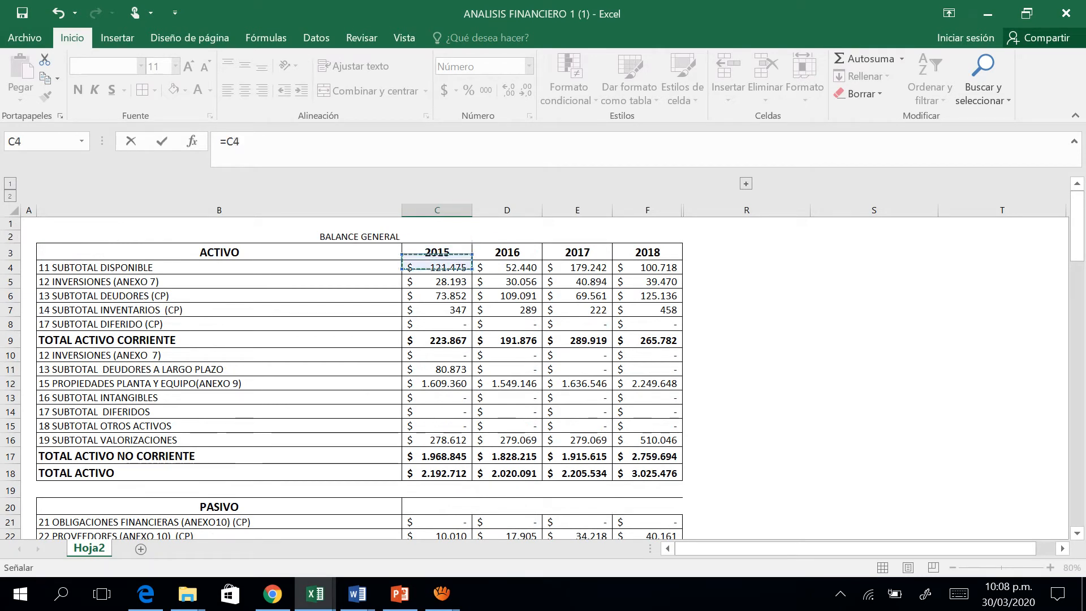
key("Down")
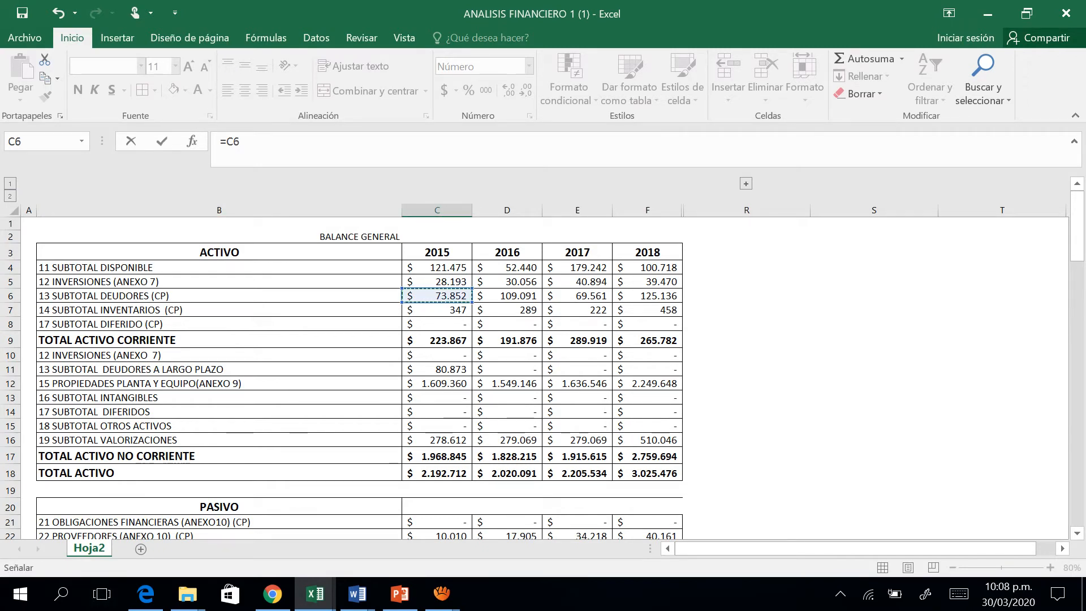
Complete the 2015 ROTACIÓN DE CXC formula by dividing by 41 INGRESOS OPERACIONALES, making it =C6/C57.
key("F2")
type("/")
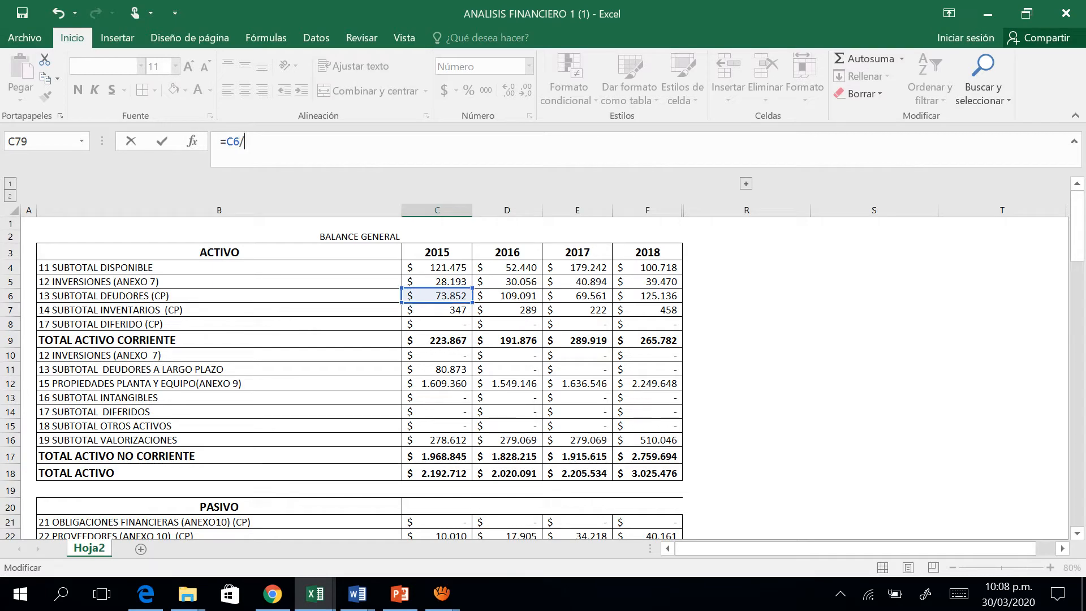
left_click(436, 369)
key("Down")
key("Down")
key("Down")
key("Down")
key("Down")
key("Down")
key("Down")
key("Down")
key("Down")
key("Down")
key("Down")
key("Down")
key("Down")
key("Down")
key("Down")
key("Down")
key("Down")
key("Down")
key("Down")
key("Down")
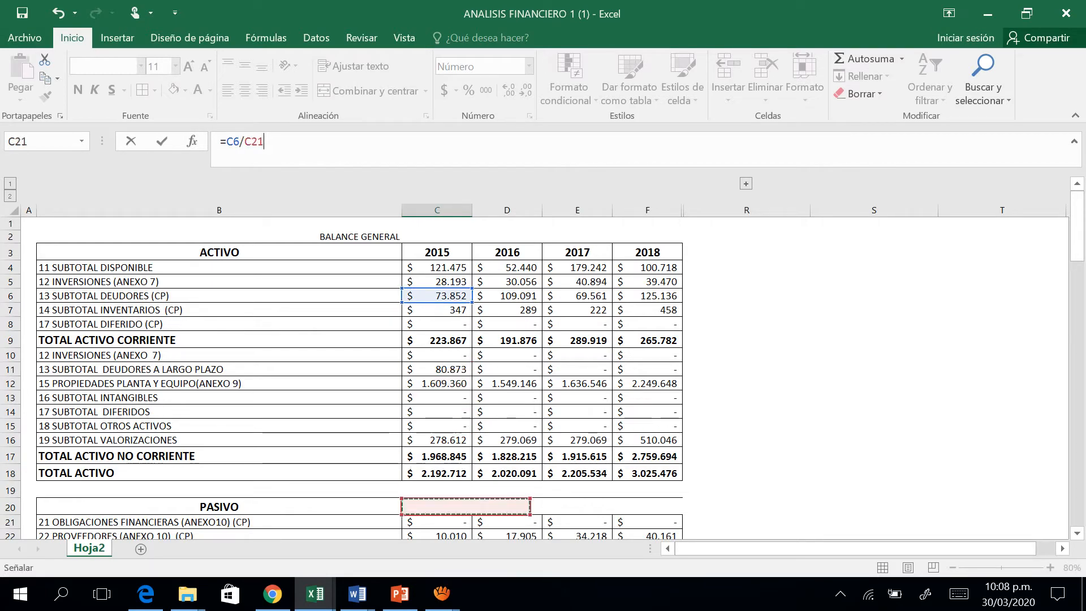
key("Down")
key("Down")
key("Down")
key("Down")
key("Down")
key("Down")
key("Down")
key("Down")
key("Down")
key("Down")
key("Down")
key("Down")
key("Down")
key("Down")
key("Down")
key("Down")
key("Down")
key("Down")
key("Down")
key("Down")
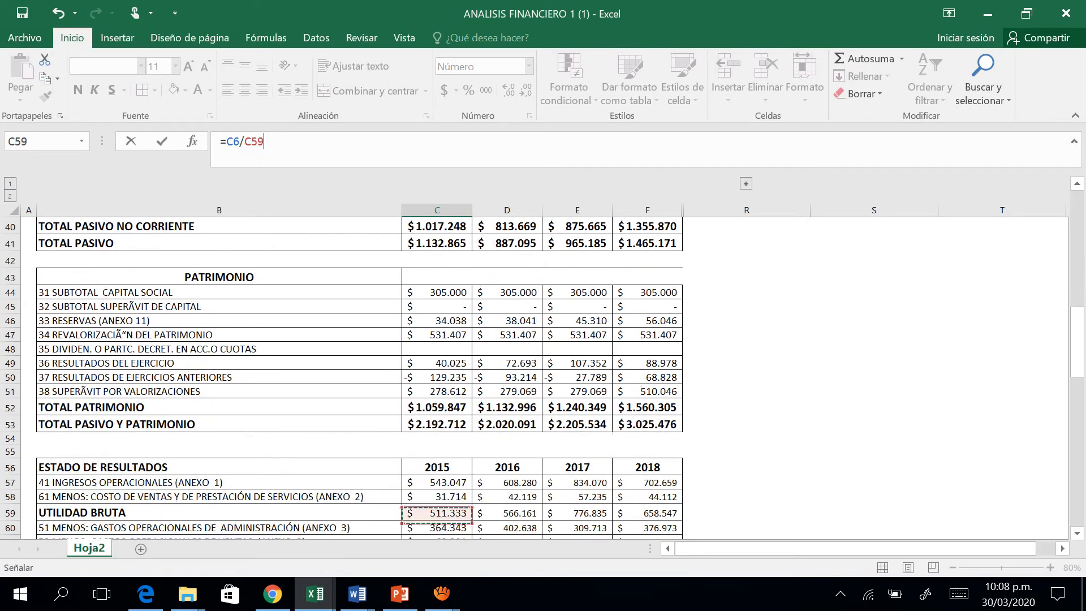
key("Down")
key("Down")
key("Down")
key("Up")
key("Up")
key("Up")
key("Up")
key("Up")
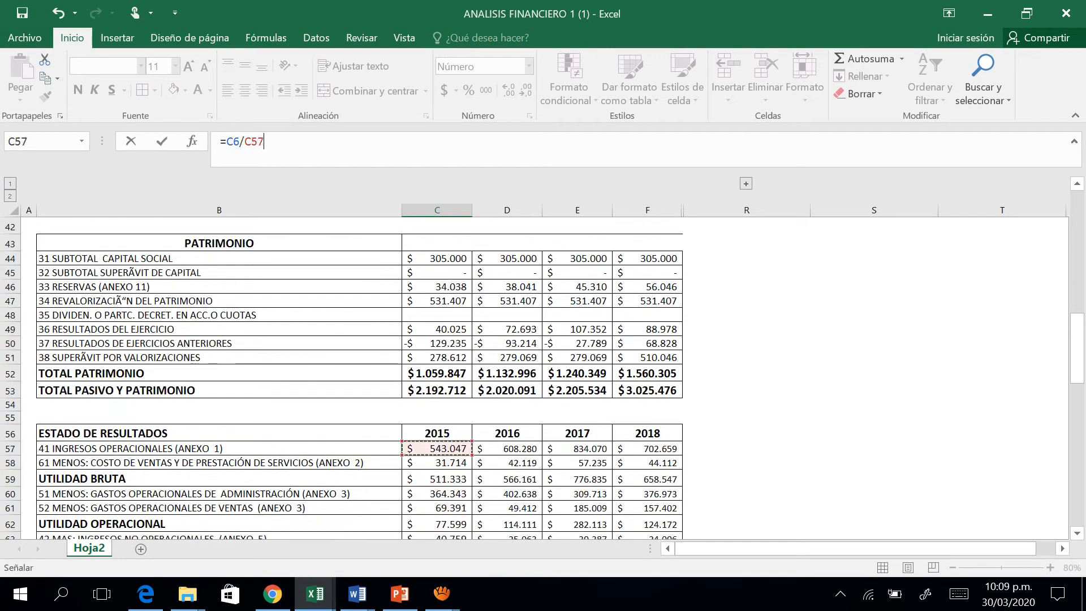
key("Return")
Fill the ROTACIÓN DE CXC formula from C79 across 2016, 2017 and 2018.
key("Up")
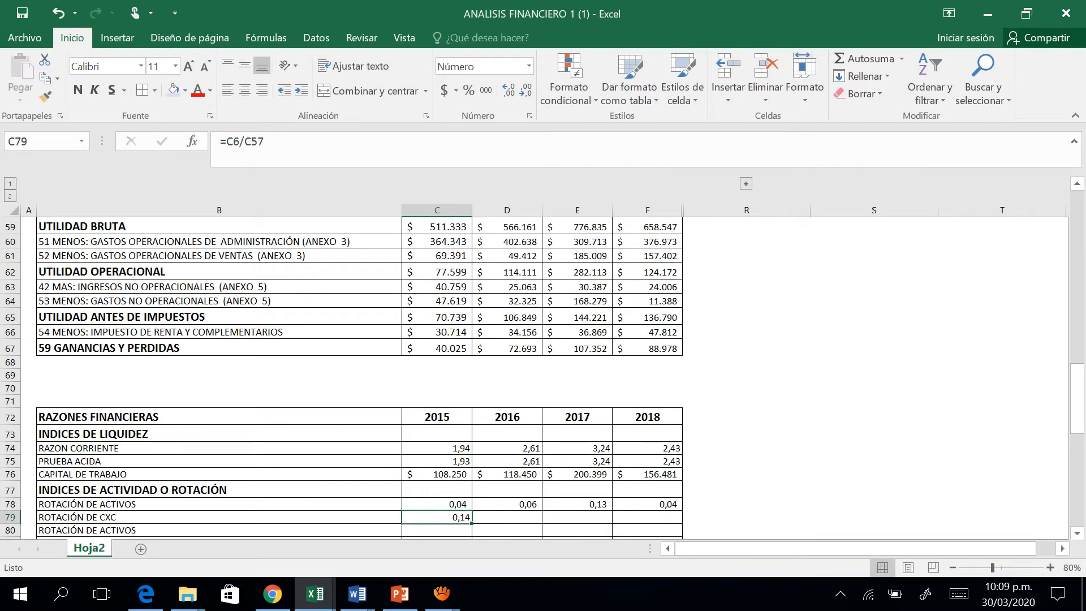
left_click_drag(471, 523, 650, 518)
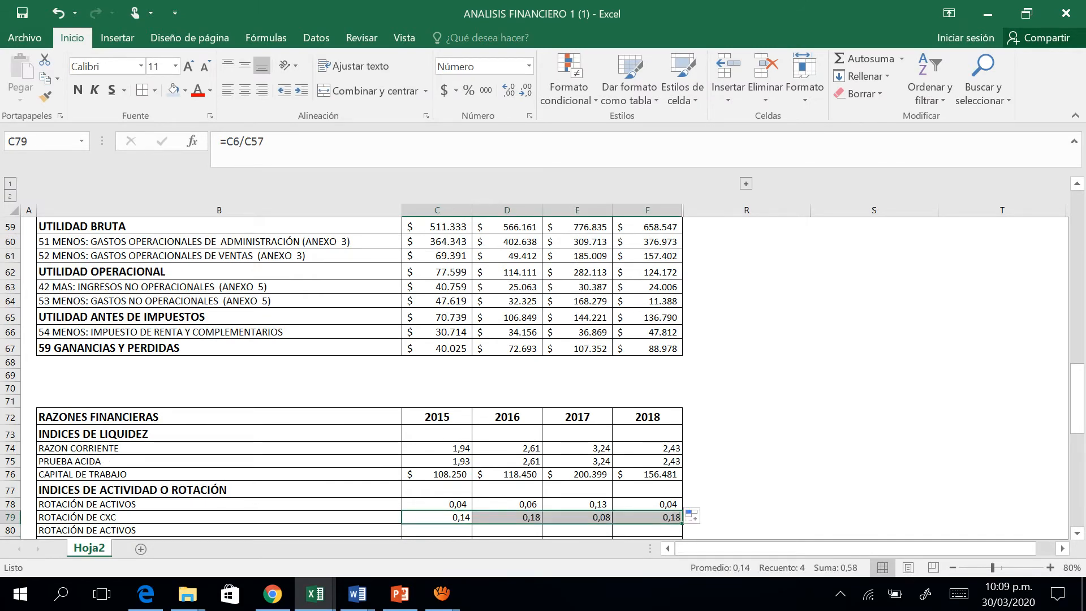
key("Down")
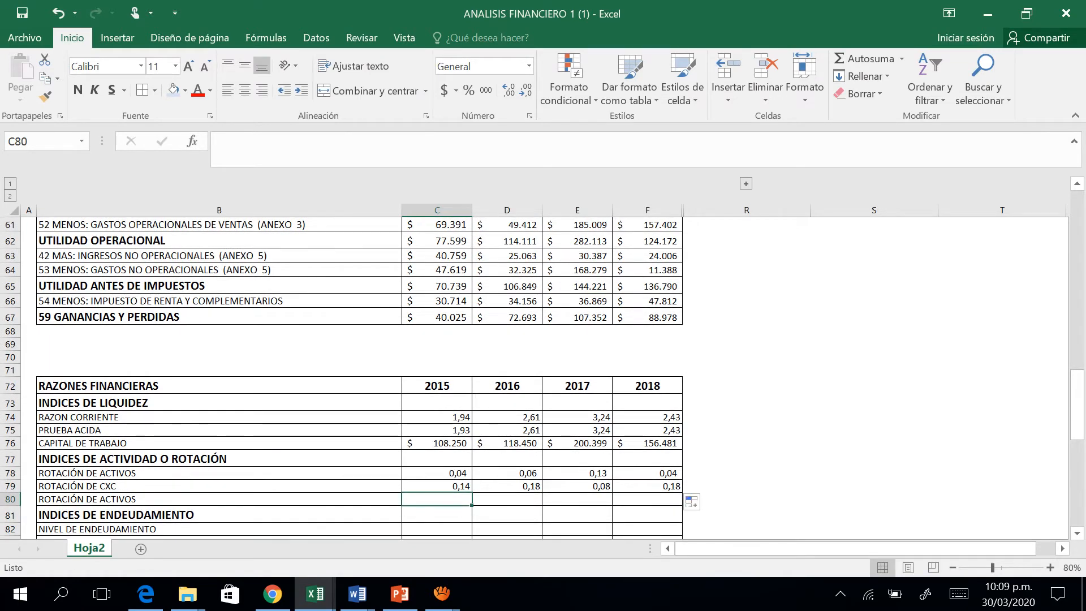
Change the duplicate ROTACIÓN DE ACTIVOS label in B80 to ROTACIÓN DE INVENTARIOS.
left_click(219, 499)
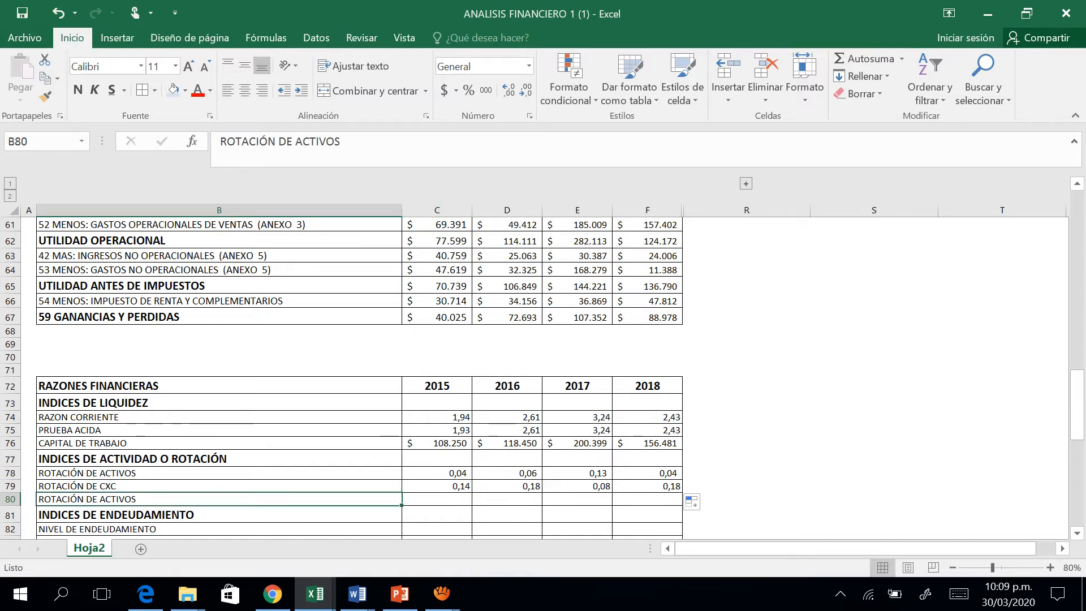
key("F2")
key("BackSpace")
key("BackSpace")
key("BackSpace")
key("BackSpace")
key("BackSpace")
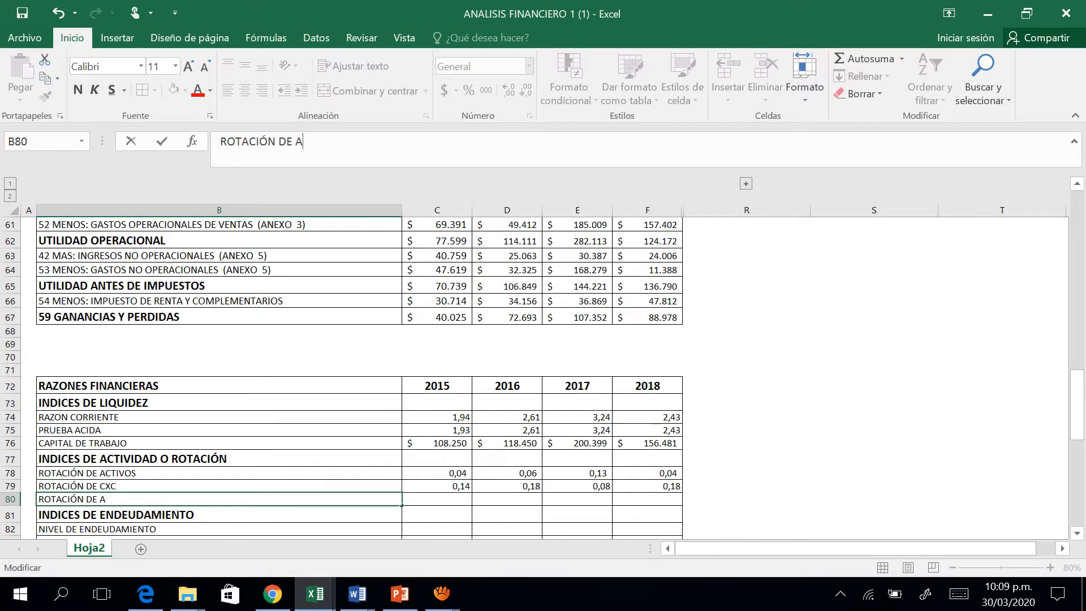
key("BackSpace")
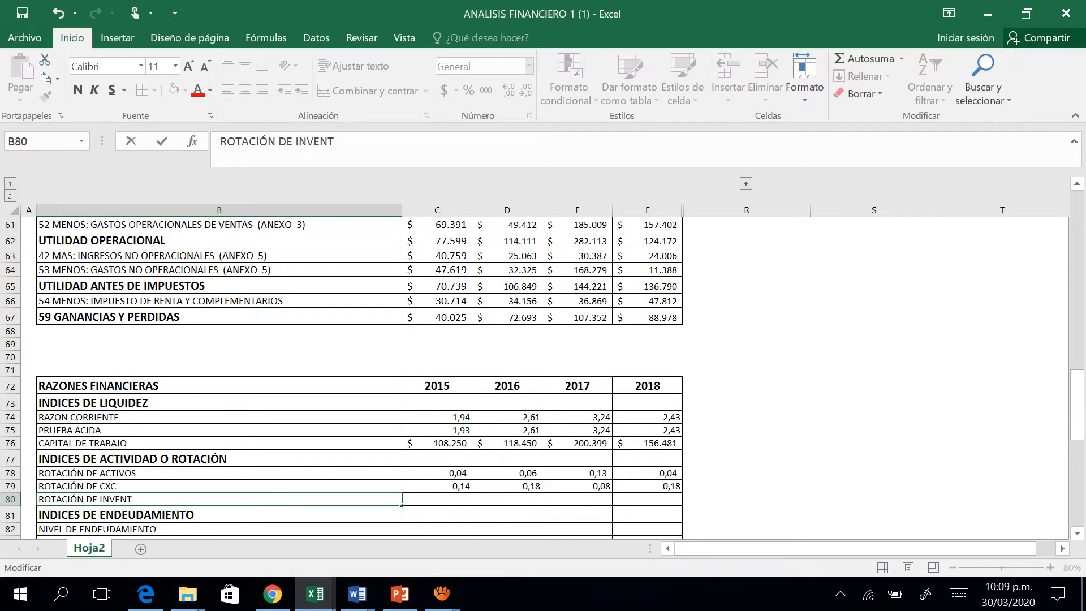
type("INVENTARIOS")
key("Tab")
Begin the 2015 ROTACIÓN DE INVENTARIOS formula in C80 with a reference to 14 SUBTOTAL INVENTARIOS (CP), =C7.
type("=")
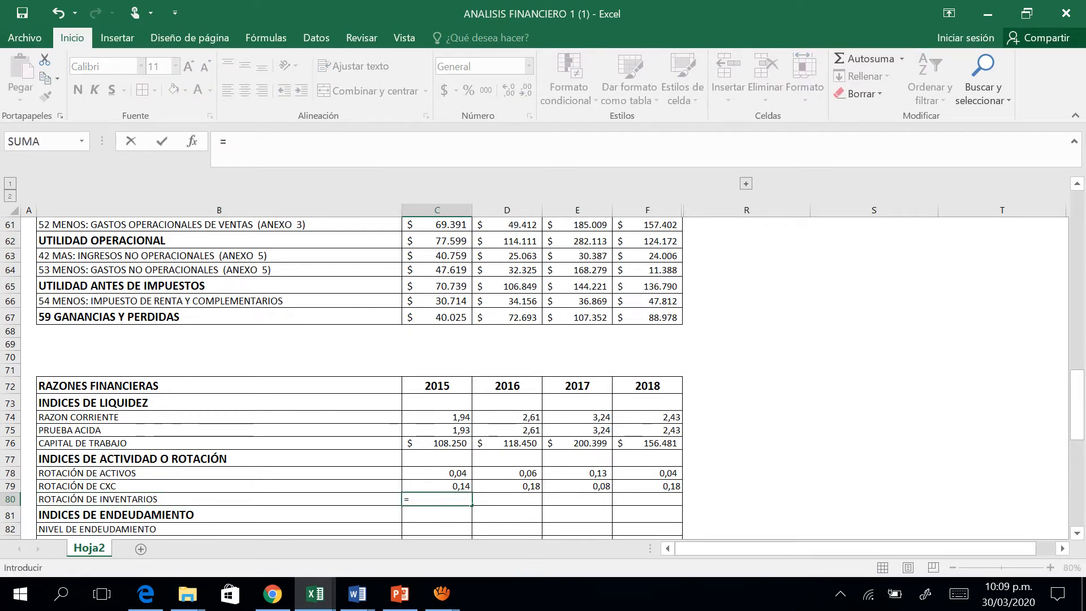
key("Up")
key("Up")
key("Up")
key("Up")
key("Up")
key("Up")
key("Up")
key("Up")
key("Up")
key("Up")
key("Up")
key("Up")
key("Up")
key("Up")
key("Up")
key("Up")
key("Up")
key("Up")
key("Up")
key("Up")
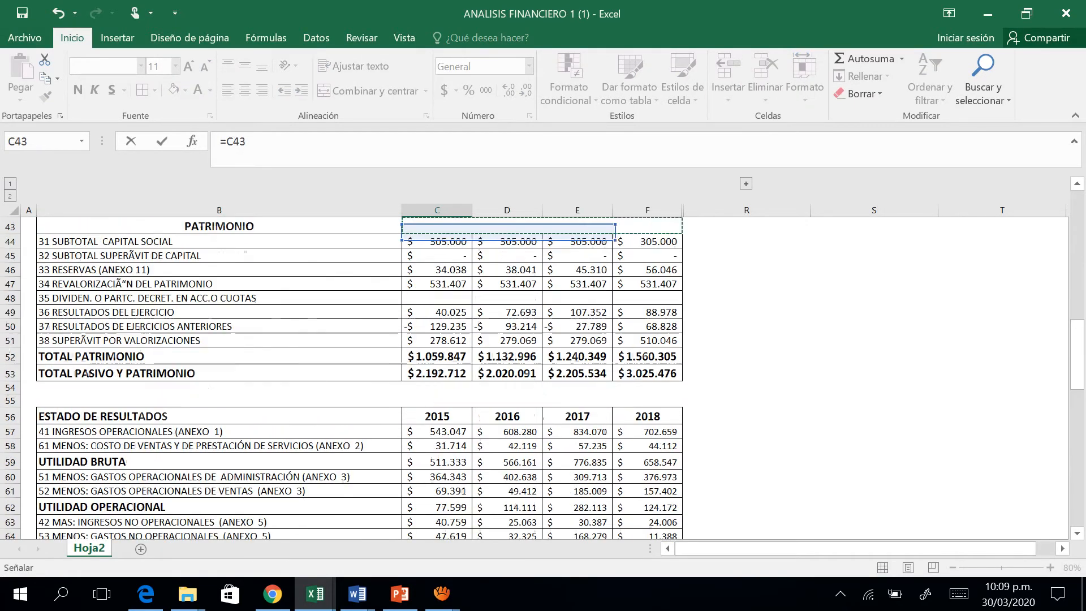
key("Up")
key("Up")
key("Up")
key("Up")
key("Up")
key("Up")
key("Up")
key("Up")
key("Up")
key("Up")
key("Up")
key("Up")
key("Up")
key("Up")
key("Up")
key("Up")
key("Up")
key("Up")
key("Up")
key("Up")
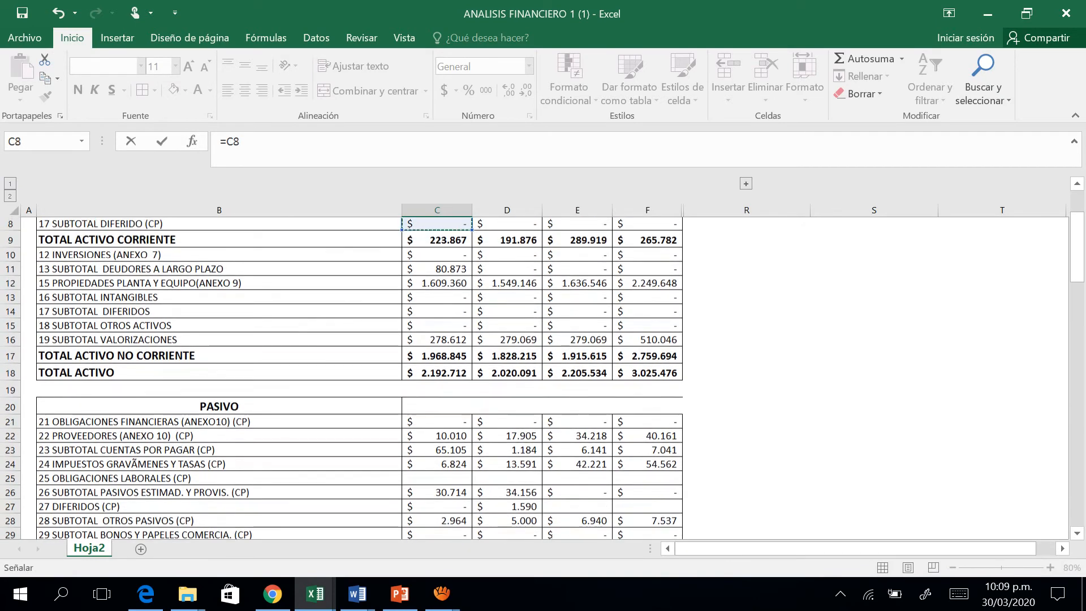
key("Up")
key("Up")
key("Up")
key("Up")
key("Up")
key("Up")
key("Up")
key("Down")
key("Down")
key("Down")
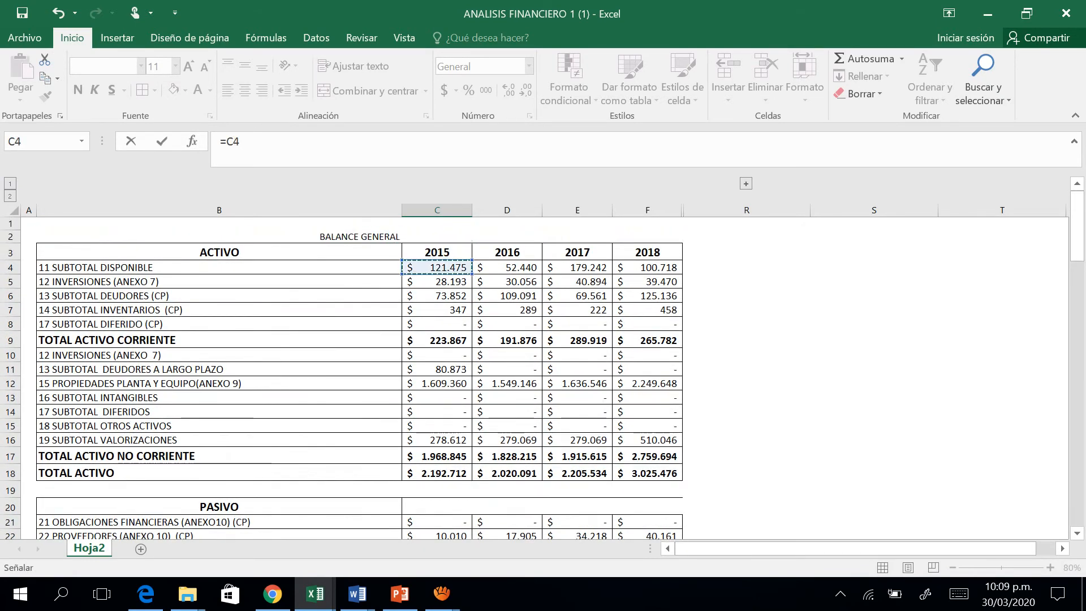
key("Down")
key("Down")
key("Down")
Complete the 2015 ROTACIÓN DE INVENTARIOS formula by dividing by COSTO DE VENTAS Y DE PRESTACIÓN DE SERVICIOS, making it =C7/C58.
key("F2")
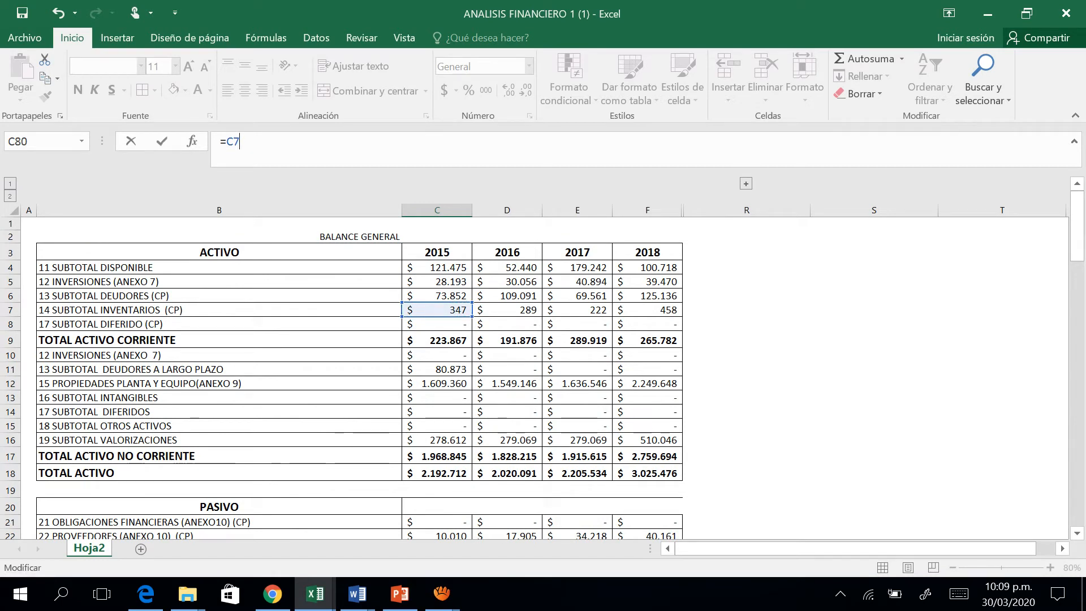
type("/")
key("F2")
key("Down")
key("Down")
key("Down")
key("Down")
key("Down")
key("Down")
key("Down")
key("Down")
key("Down")
key("Down")
key("Down")
key("Down")
key("Down")
key("Down")
key("Down")
key("Down")
key("Down")
key("Down")
key("Down")
key("Down")
key("Down")
key("Down")
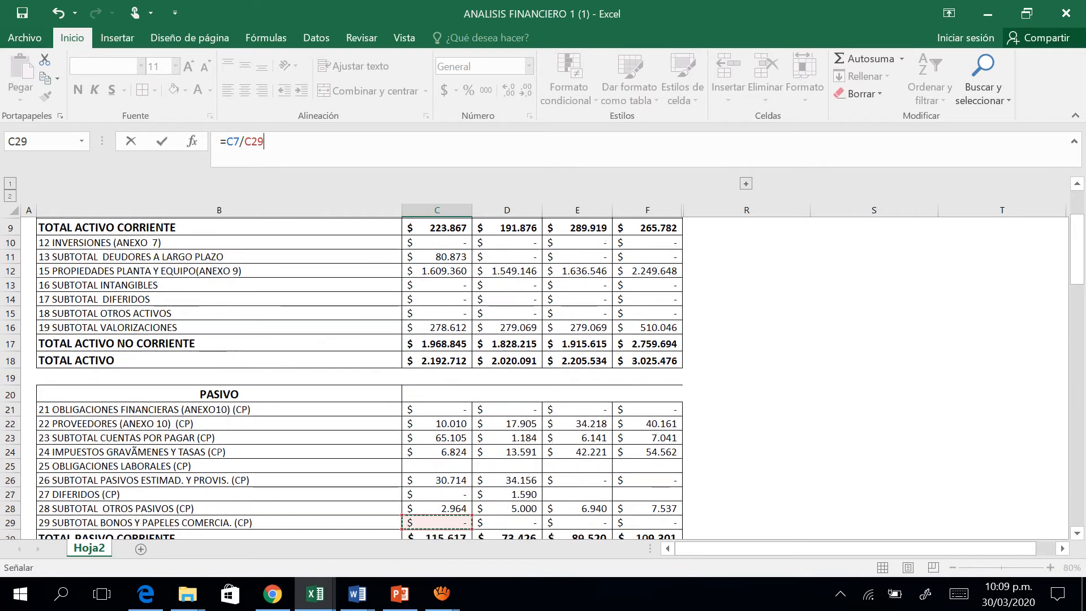
key("Down")
key("Down")
key("Down")
key("Down")
key("Down")
key("Down")
key("Down")
key("Down")
key("Down")
key("Down")
key("Down")
key("Down")
key("Down")
key("Down")
key("Down")
key("Down")
key("Down")
key("Down")
key("Down")
key("Down")
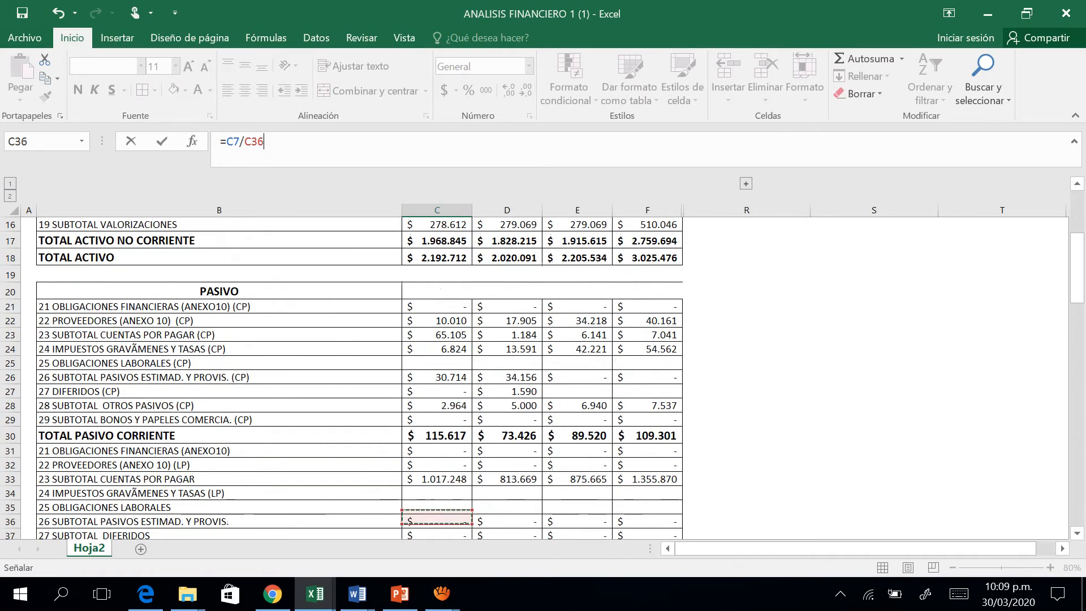
key("Down")
key("Down")
key("Down")
key("Down")
key("Down")
key("Down")
key("Down")
key("Down")
key("Down")
key("Down")
key("Down")
key("Down")
key("Down")
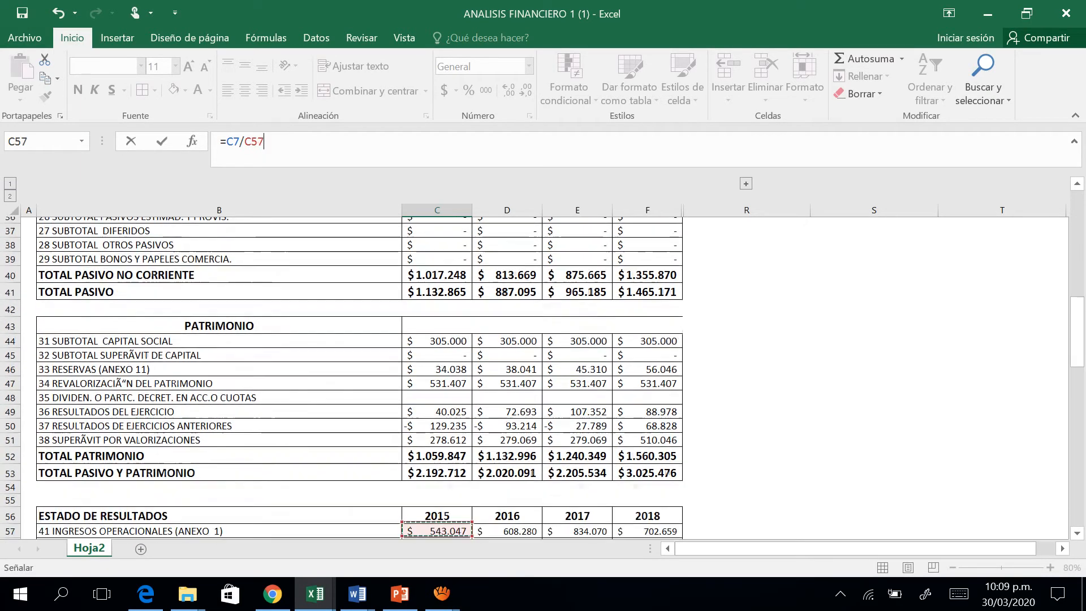
key("Down")
key("Down")
key("Down")
key("Down")
key("Down")
key("Down")
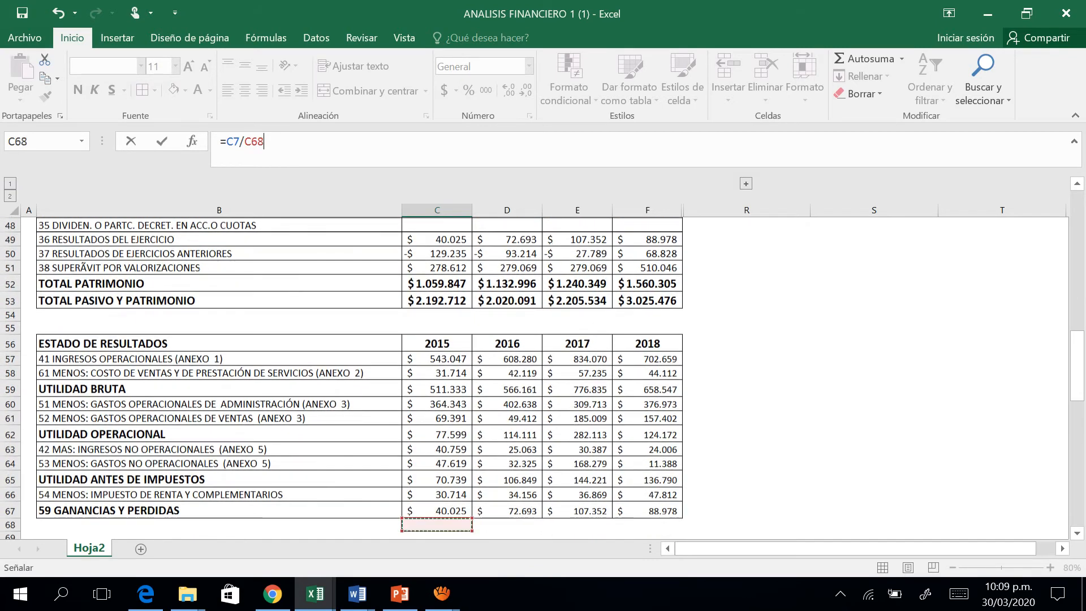
key("Up")
key("Up")
key("Up")
key("Up")
Fill the ROTACIÓN DE INVENTARIOS formula from C80 across 2016, 2017 and 2018.
key("Up")
key("Up")
key("Up")
key("Up")
key("Up")
key("Up")
key("Up")
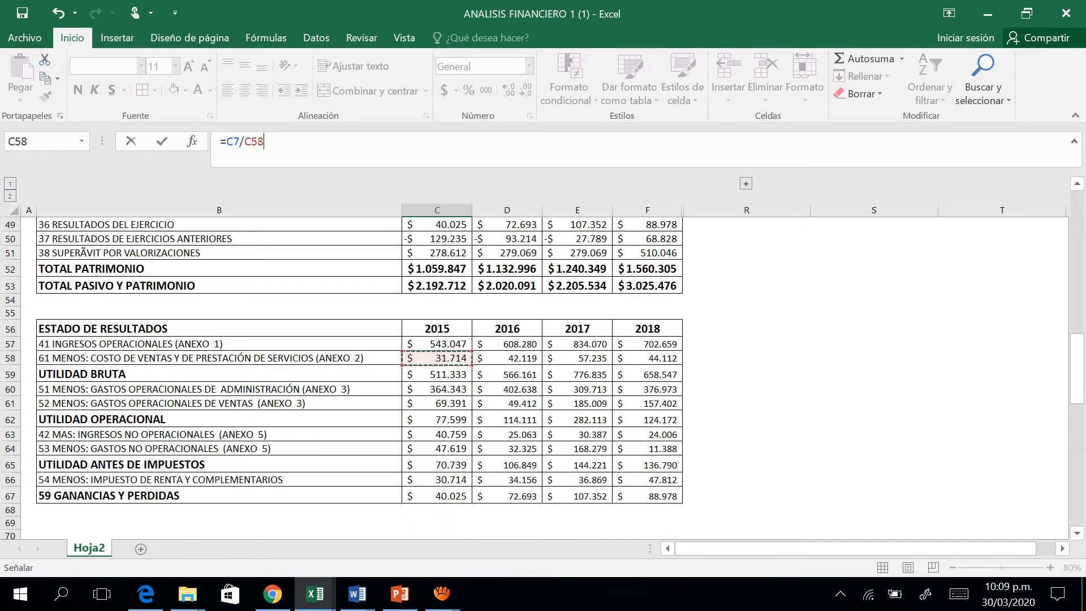
key("Return")
key("Up")
key("Right")
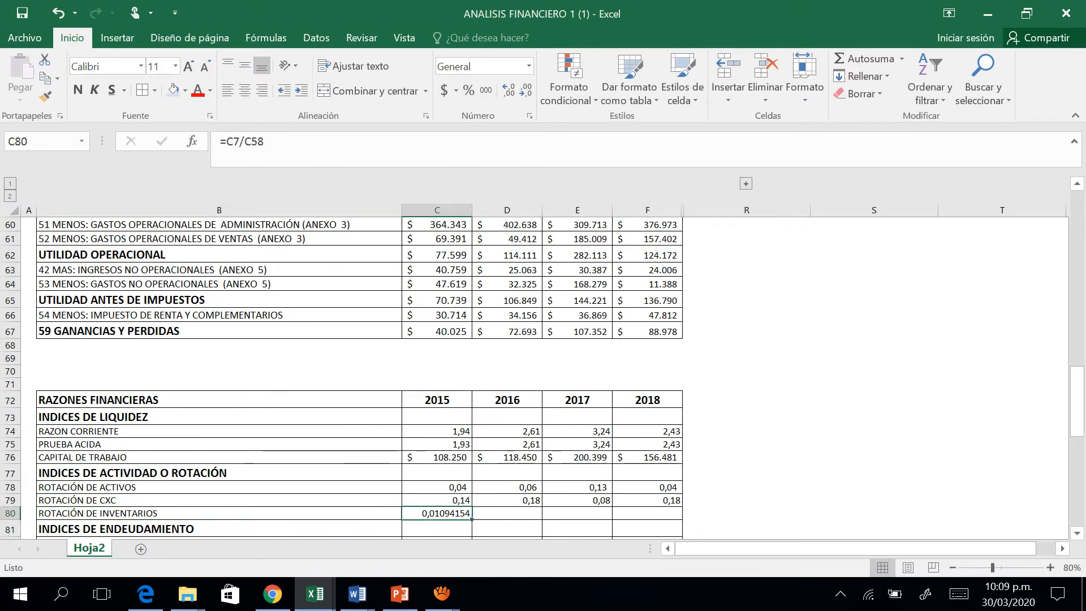
left_click_drag(472, 519, 648, 516)
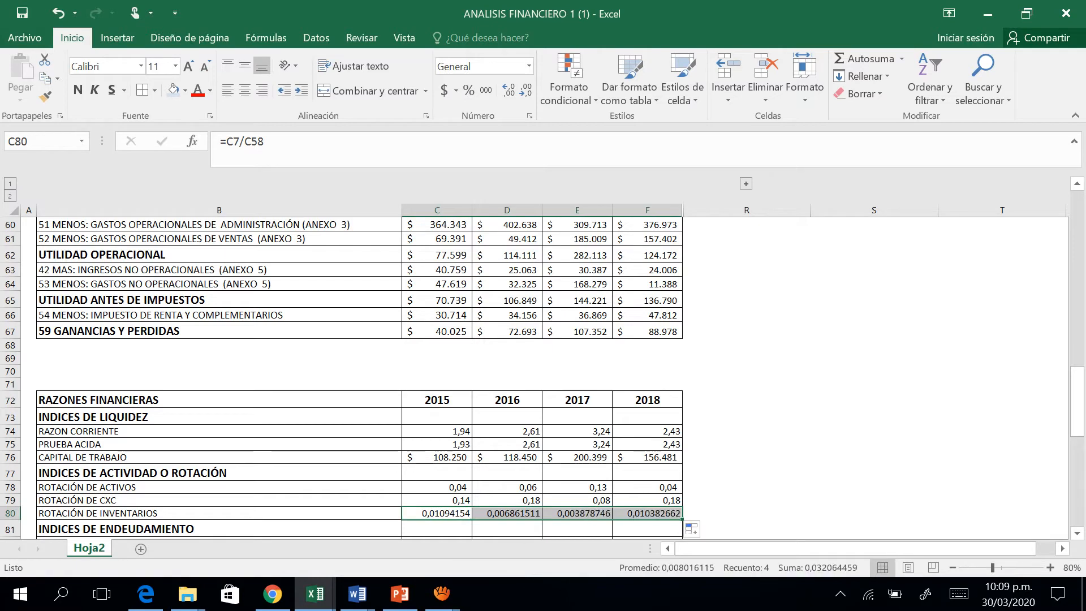
Format the ROTACIÓN DE INVENTARIOS results in C80:F80 to three decimal places.
left_click(510, 91)
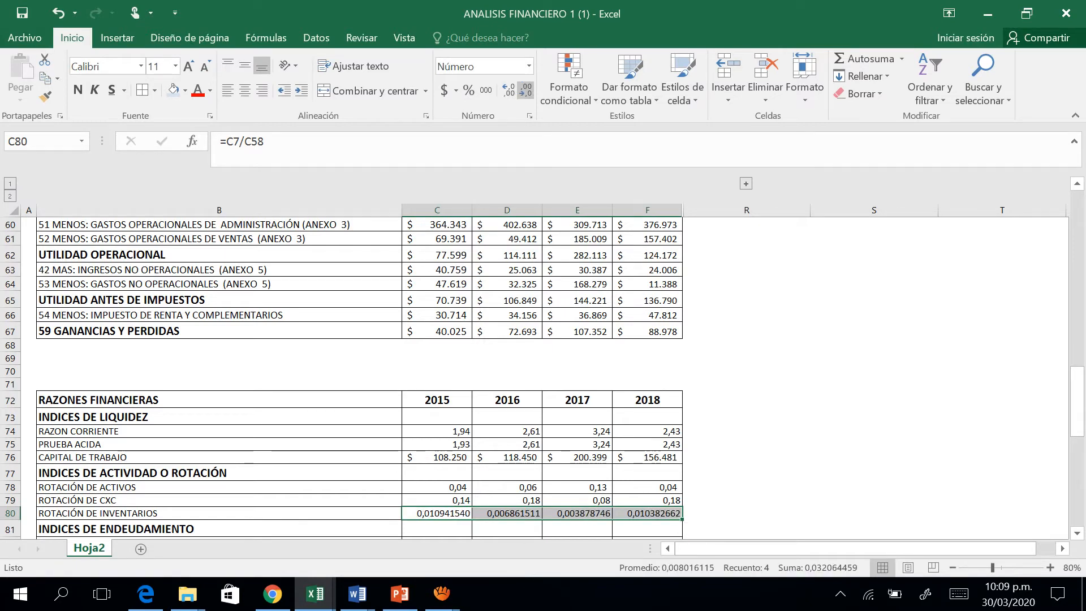
left_click(525, 92)
left_click(525, 92)
left_click(525, 91)
left_click(525, 92)
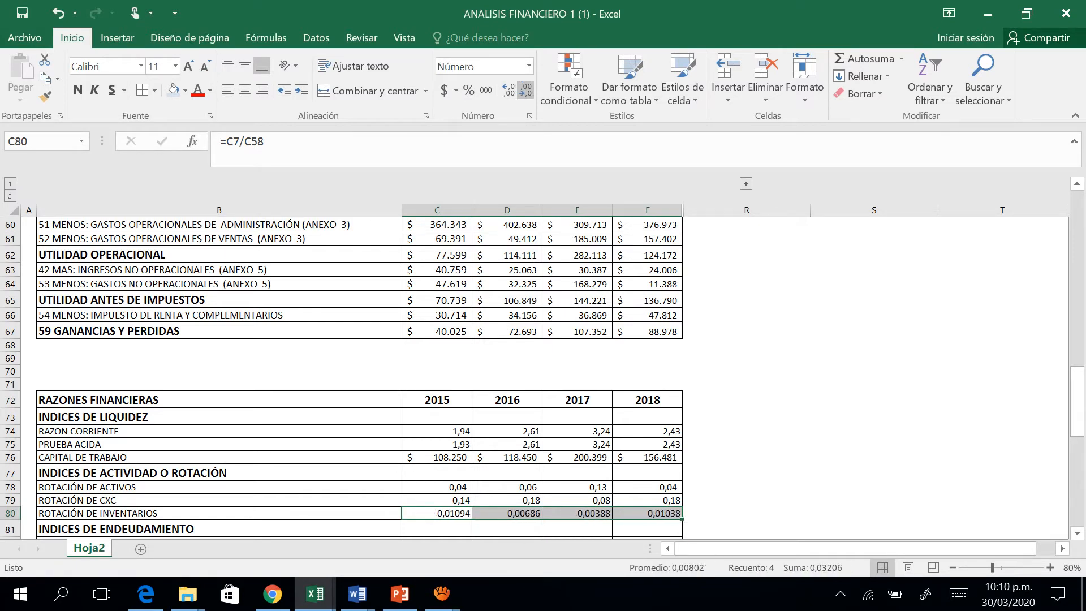
left_click(525, 92)
left_click(525, 91)
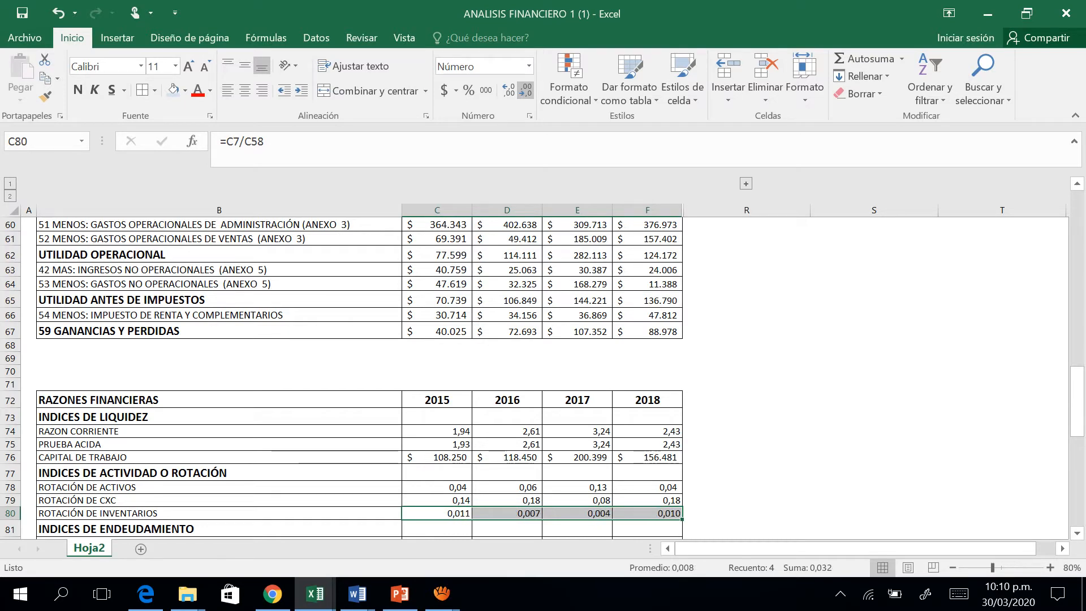
Select the 2015 NIVEL DE ENDEUDAMIENTO cell, C82.
key("Down")
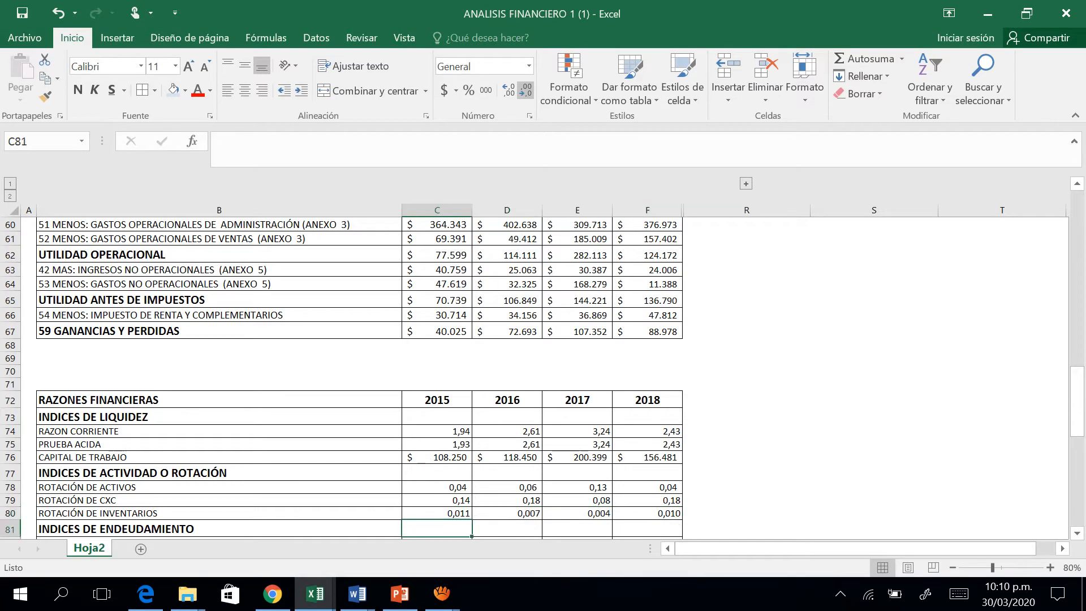
key("Up")
key("Up")
key("Down")
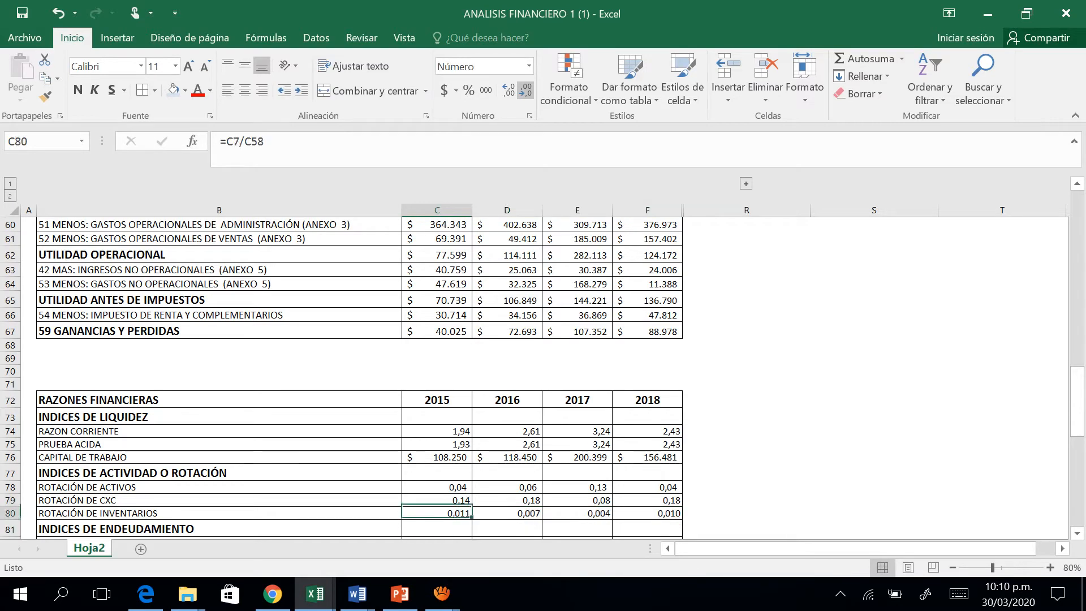
key("Down")
key("Down")
key("Down")
key("Down")
key("Down")
key("Down")
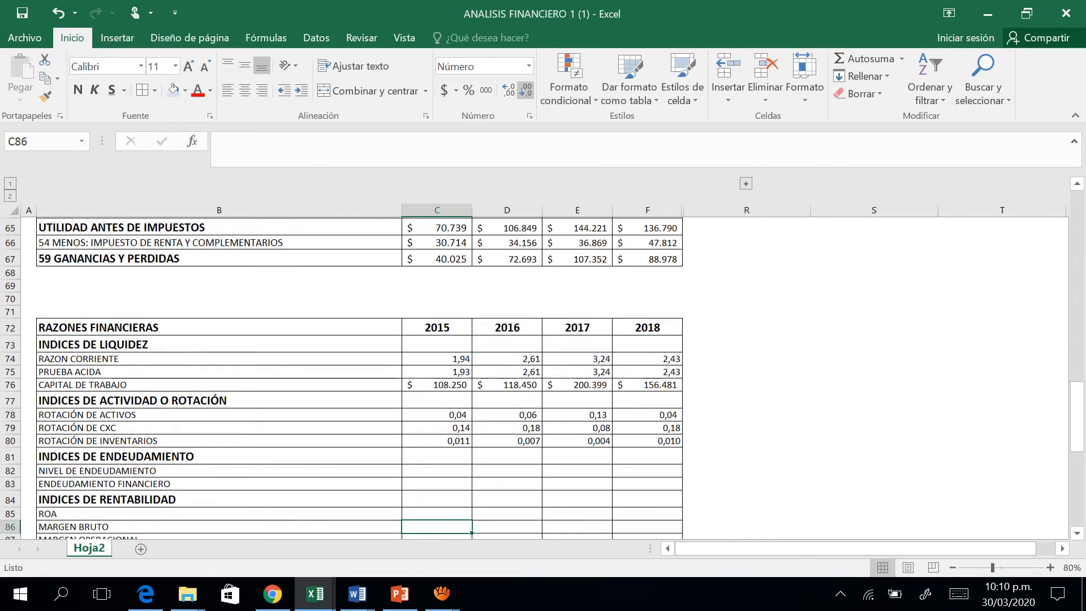
key("Up")
key("Up")
key("Up")
key("Up")
key("Up")
key("Down")
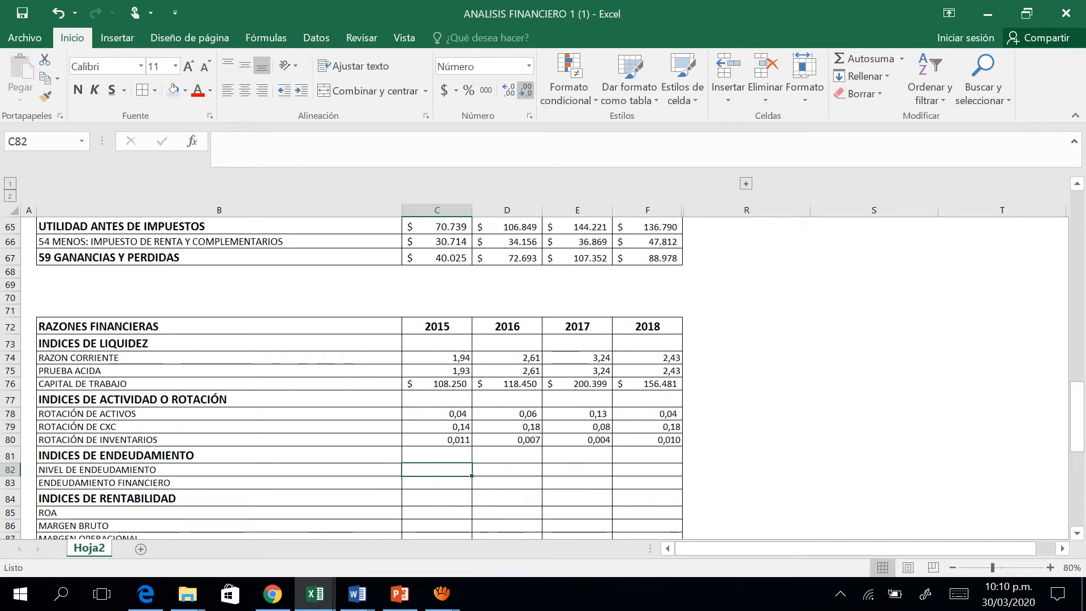
Start the 2015 NIVEL DE ENDEUDAMIENTO formula in C82 with TOTAL PASIVO, C41, as the dividend.
type("=")
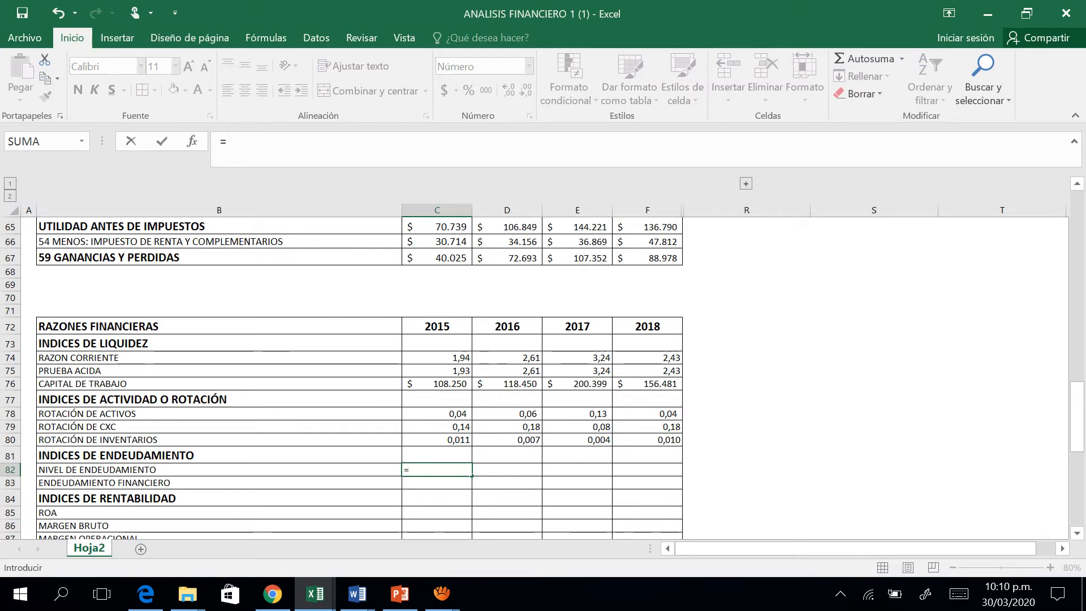
key("Up")
key("Up")
key("Up")
key("Up")
key("Up")
key("Up")
key("Up")
key("Up")
key("Up")
key("Up")
key("Up")
key("Up")
key("Up")
key("Up")
key("Up")
key("Up")
key("Up")
key("Up")
key("Up")
key("Up")
key("Up")
key("Up")
key("Up")
key("Up")
key("Up")
key("Up")
key("Up")
key("Up")
key("Up")
key("Up")
key("Up")
key("Up")
key("Up")
key("Up")
key("Up")
key("Up")
key("Up")
key("Up")
key("Up")
key("Up")
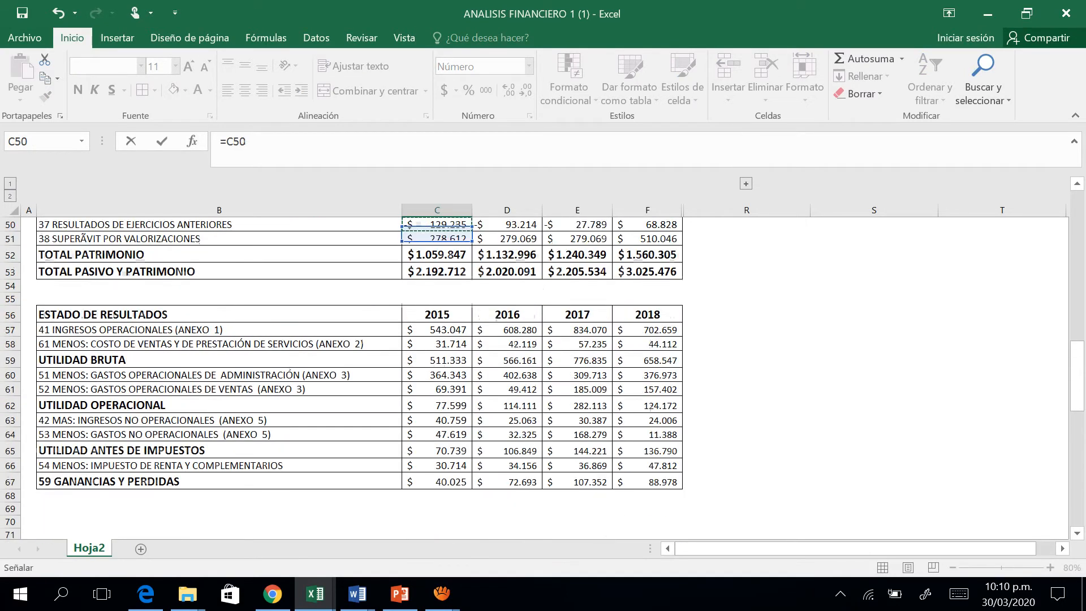
key("Down")
key("Down")
key("Down")
key("Down")
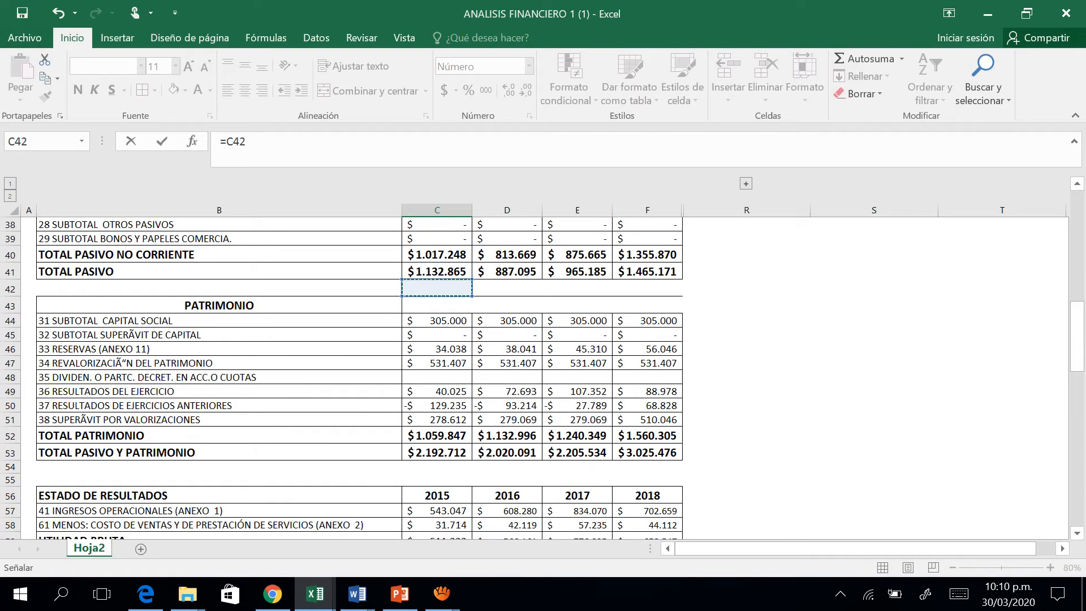
key("Up")
type("/")
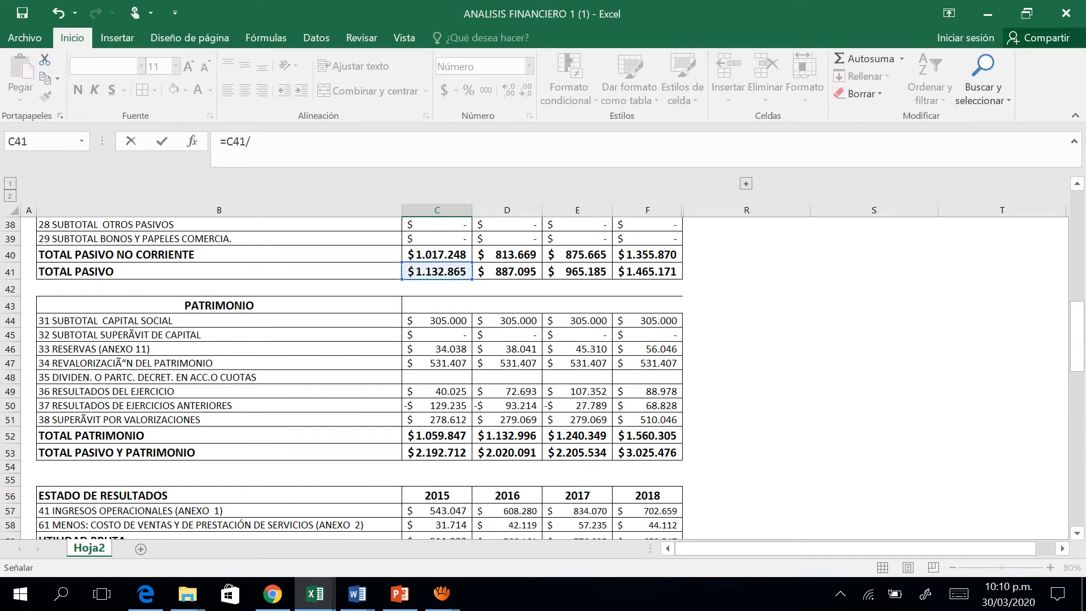
Complete the 2015 NIVEL DE ENDEUDAMIENTO formula by dividing by TOTAL ACTIVO, making it =C41/C18.
key("Up")
key("Up")
key("Up")
key("Up")
key("Up")
key("Up")
key("Up")
key("Up")
key("Up")
key("Up")
key("Up")
key("Up")
key("Up")
key("Up")
key("Up")
key("Up")
key("Up")
key("Up")
key("Up")
key("Up")
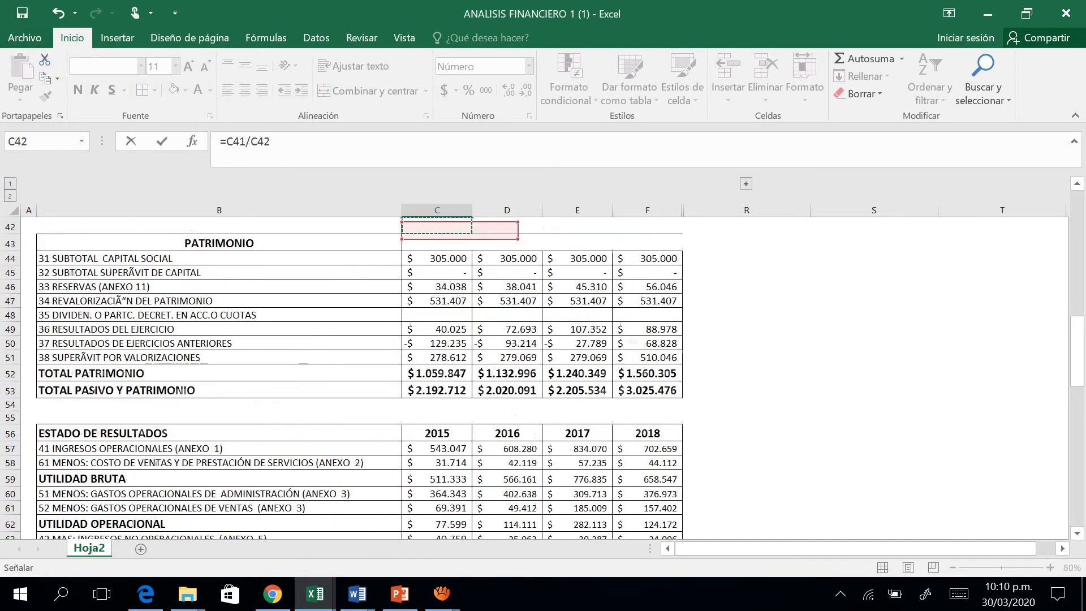
key("Up")
key("Up")
key("Up")
key("Up")
key("Up")
key("Up")
key("Up")
key("Up")
key("Up")
key("Up")
key("Up")
key("Up")
key("Up")
key("Up")
key("Up")
key("Up")
key("Up")
key("Up")
key("Up")
key("Up")
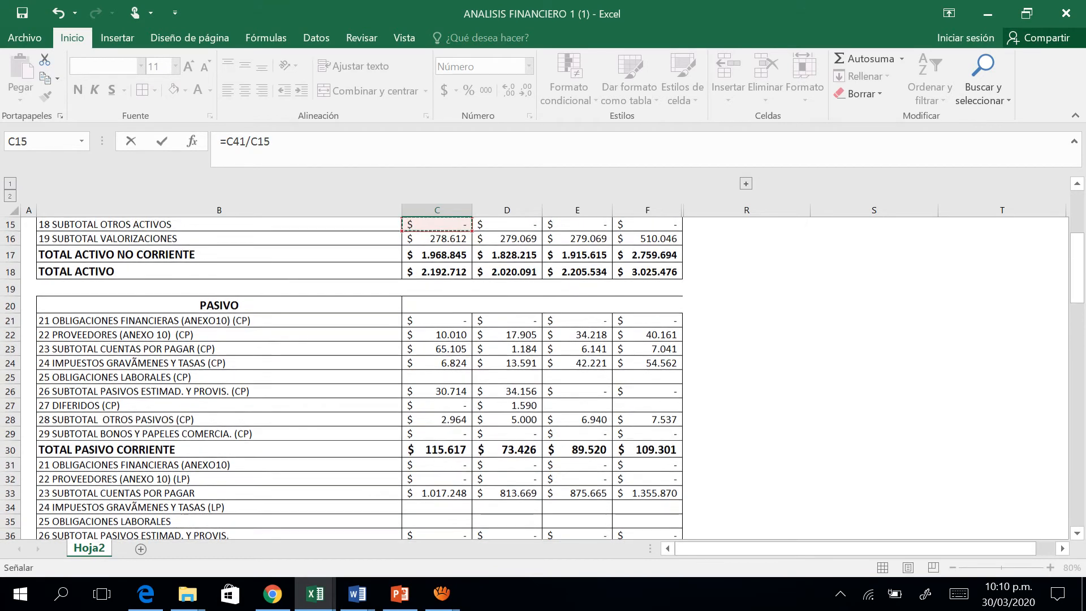
key("Down")
key("Down")
key("Down")
key("ctrl+Return")
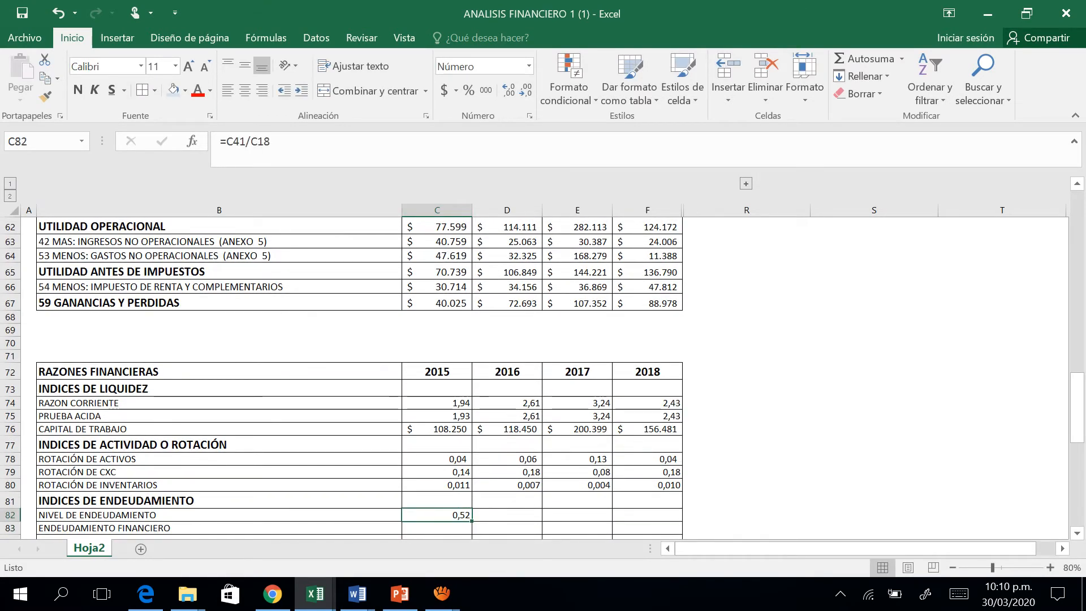
Fill the NIVEL DE ENDEUDAMIENTO formula from C82 across 2016, 2017 and 2018, and select C83.
left_click_drag(471, 521, 650, 516)
key("Down")
key("Down")
key("Down")
key("Down")
key("Down")
key("Down")
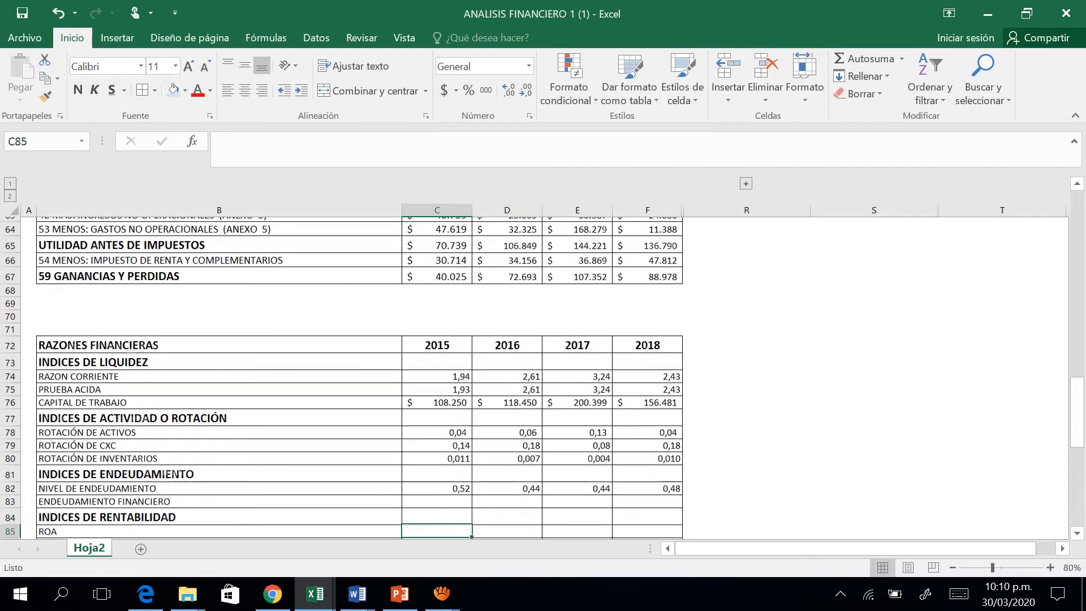
key("Up")
key("Up")
key("Up")
key("Up")
key("Up")
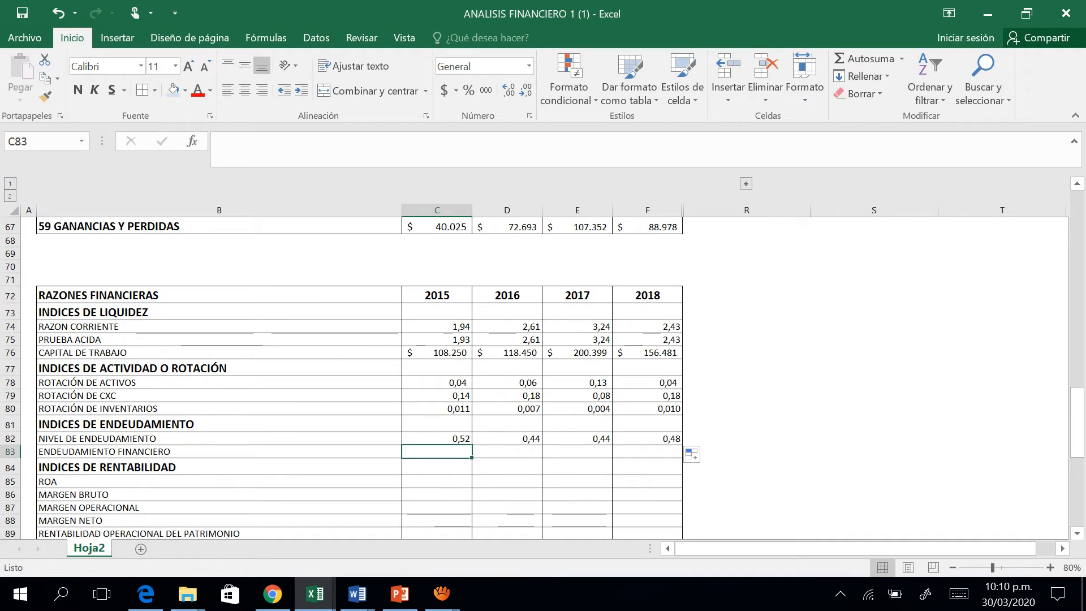
type("=")
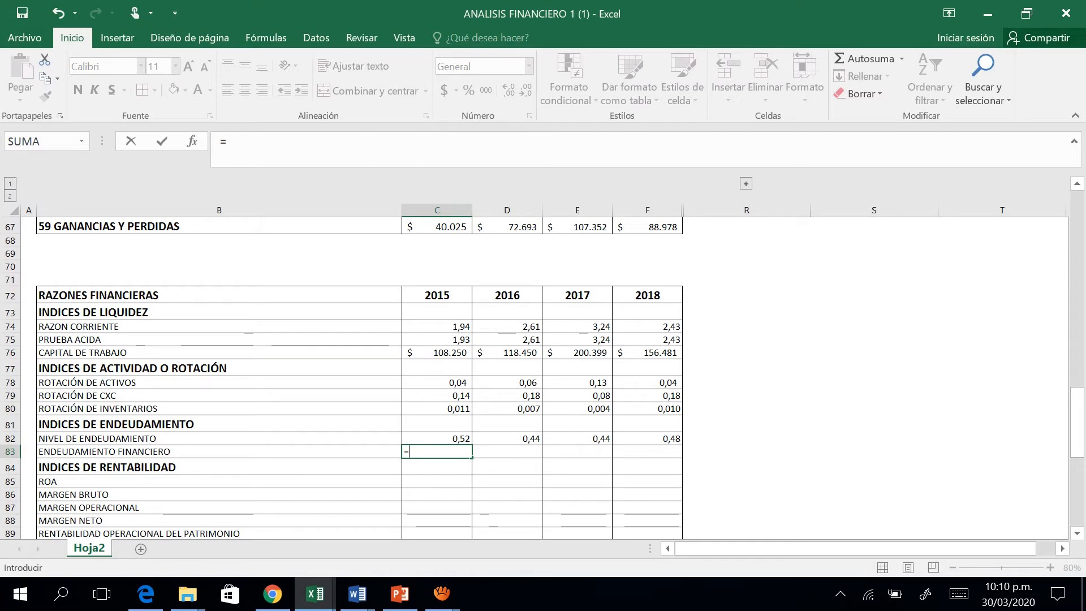
key("Left")
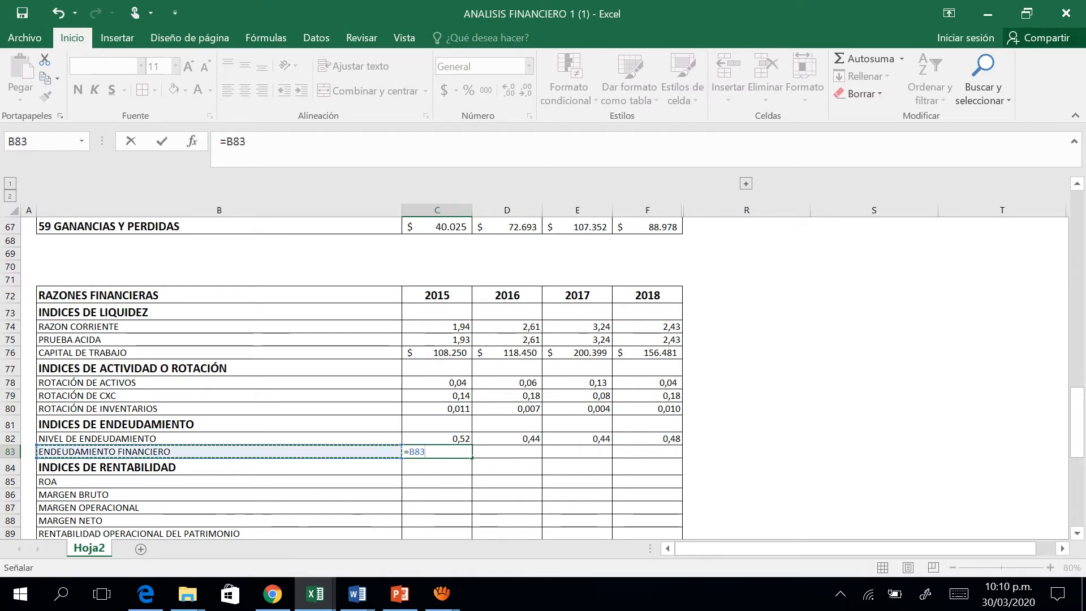
key("ctrl+Return")
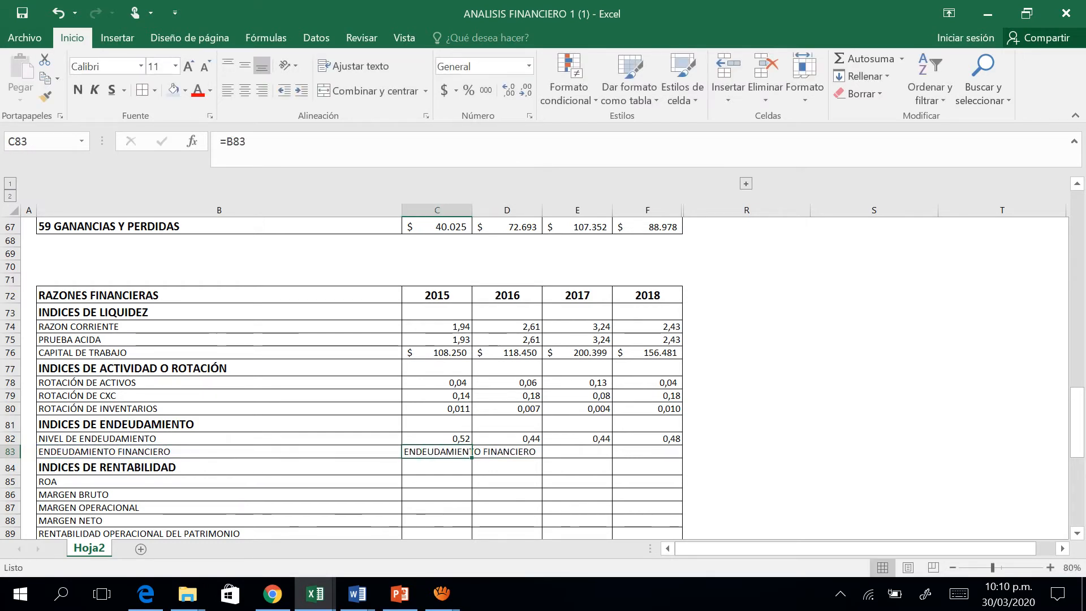
Replace the ENDEUDAMIENTO FINANCIERO label in B83 with INDICE DE APALANCAMIENTO.
left_click(219, 451)
type("INDICE DE")
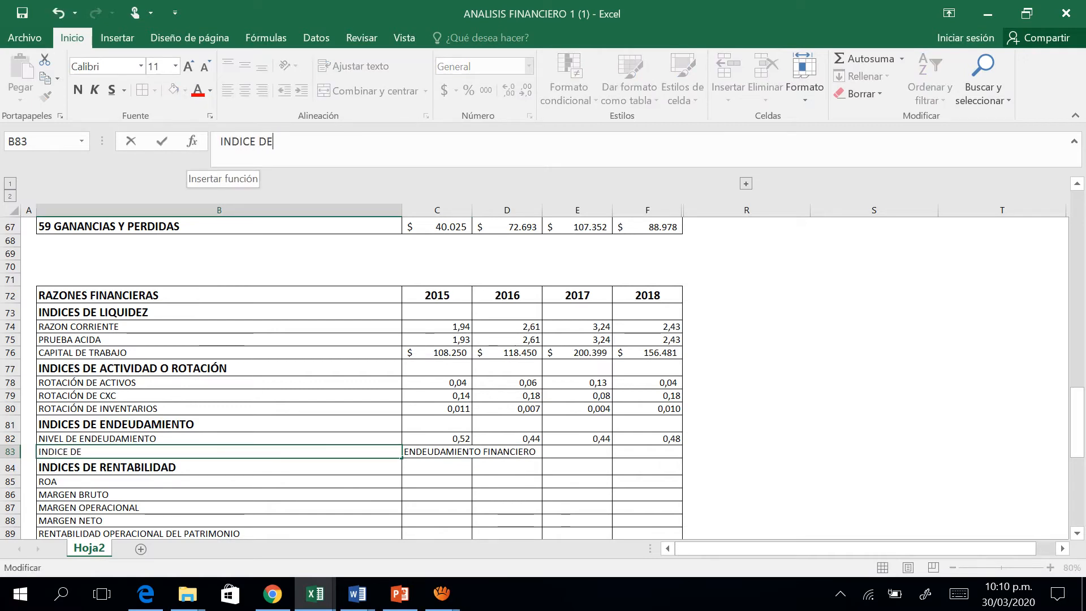
type(" APALANCAMIENTO")
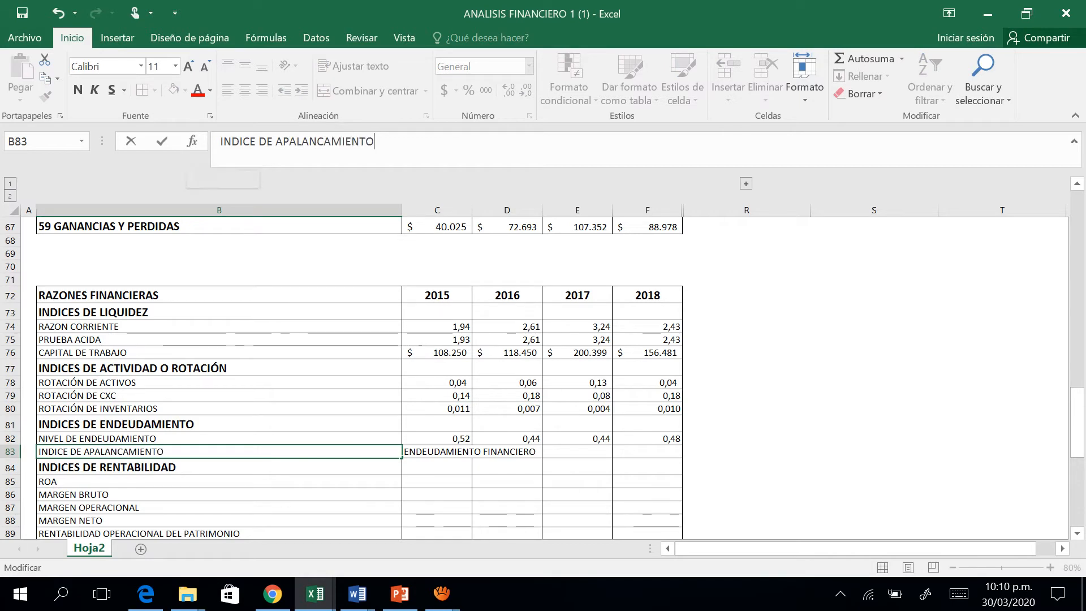
key("Tab")
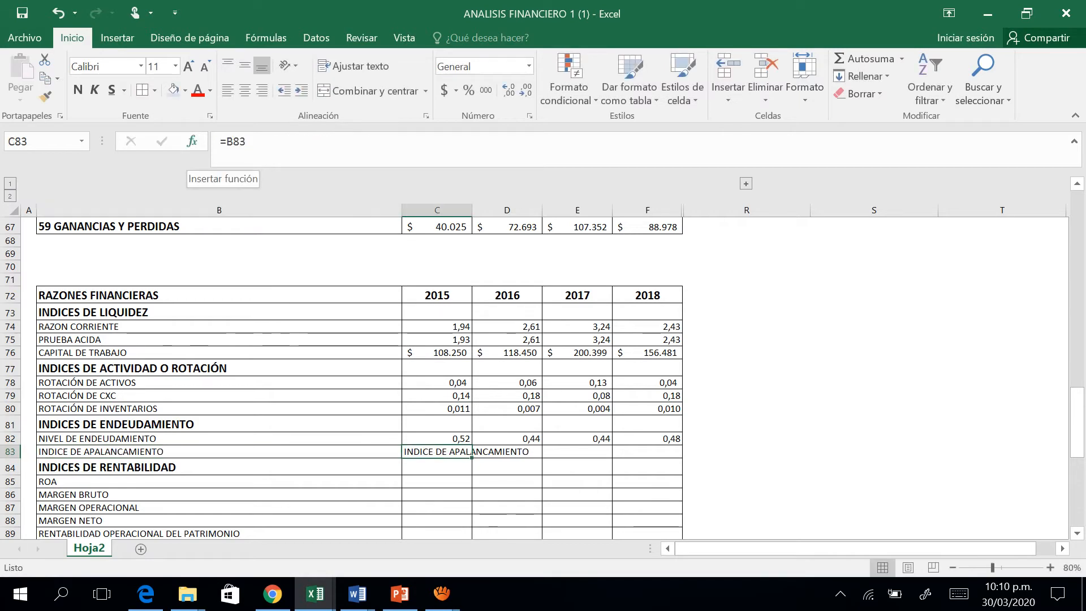
Clear the mistaken label reference from the 2015 INDICE DE APALANCAMIENTO cell, C83.
key("Left")
key("Right")
key("Delete")
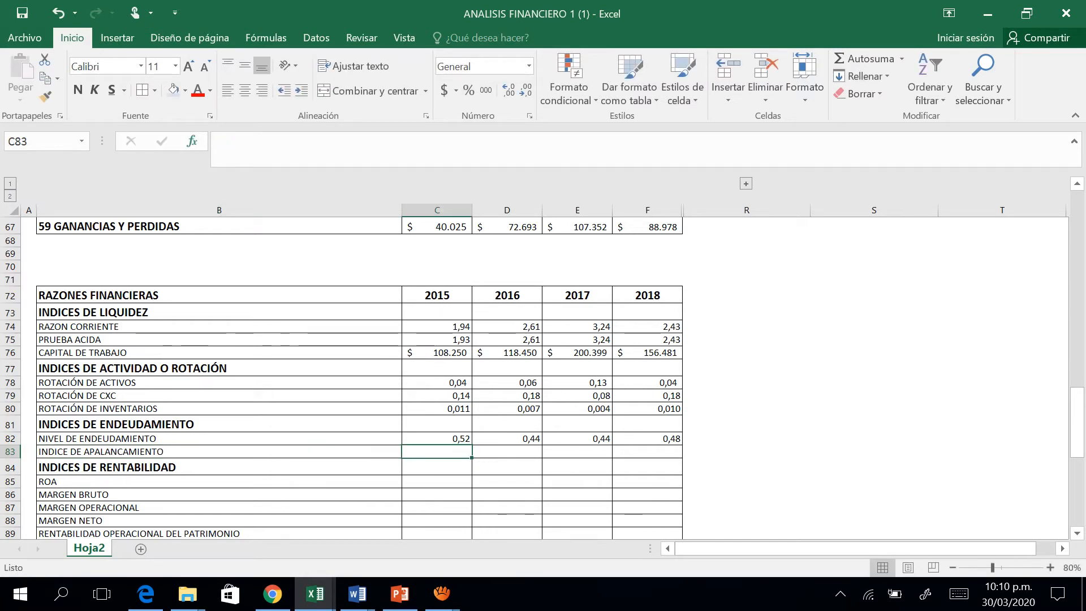
Start the 2015 INDICE DE APALANCAMIENTO formula in C83 with TOTAL PATRIMONIO, C52, as the dividend.
type("=")
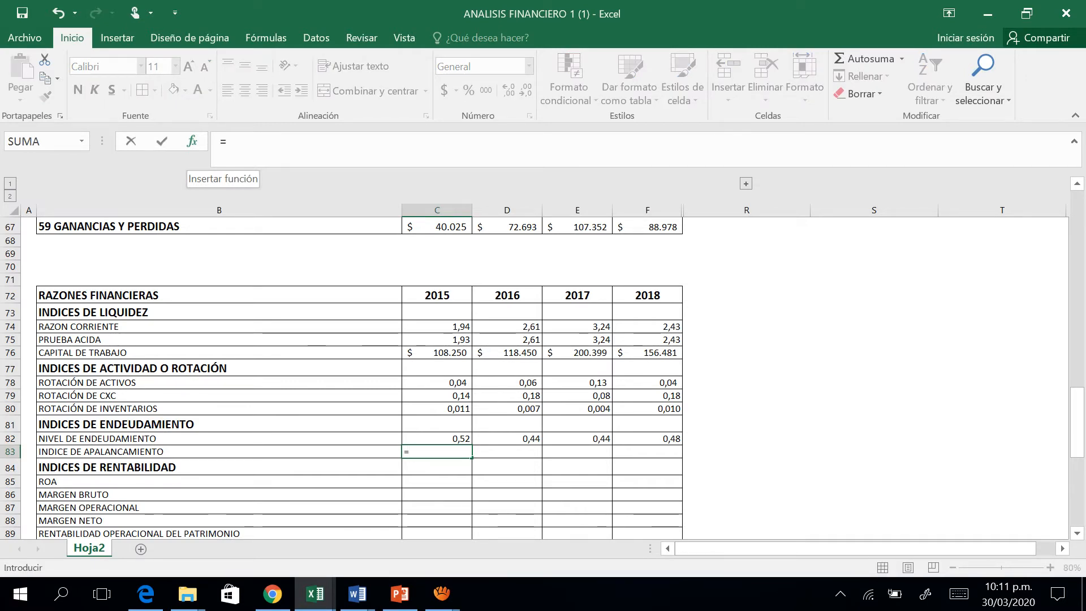
key("Up")
key("Up")
key("Up")
key("Up")
key("Up")
key("Up")
key("Up")
key("Up")
key("Up")
key("Up")
key("Up")
key("Up")
key("Up")
key("Up")
key("Up")
key("Up")
key("Up")
key("Up")
key("Up")
key("Up")
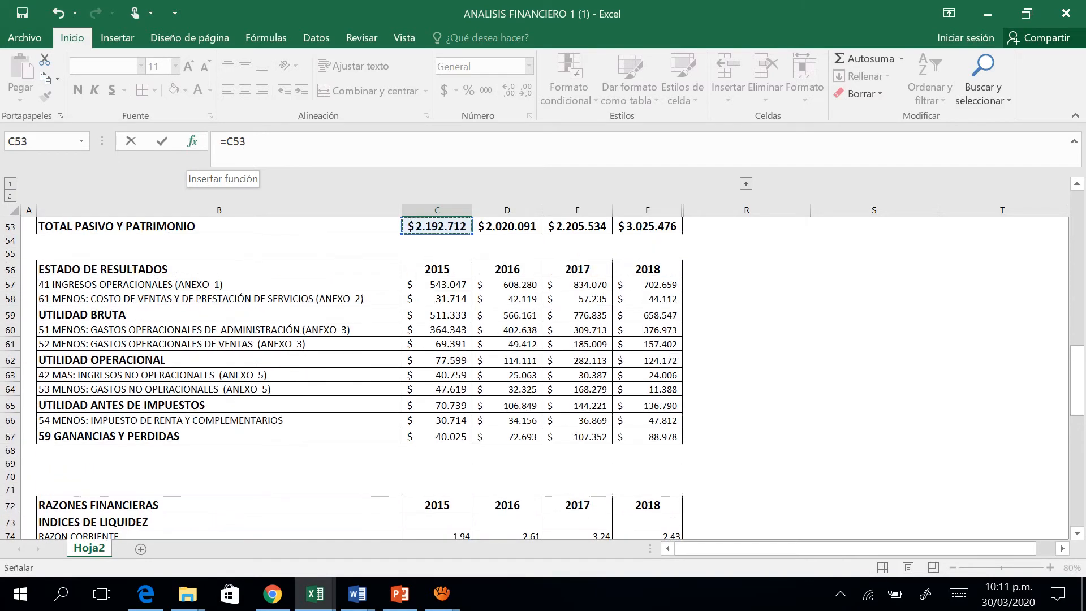
key("Up")
Complete the 2015 INDICE DE APALANCAMIENTO formula by dividing by TOTAL PASIVO, making it =C52/C41.
key("Up")
key("Up")
key("Up")
key("Up")
key("Up")
key("Down")
key("Down")
key("Down")
key("Down")
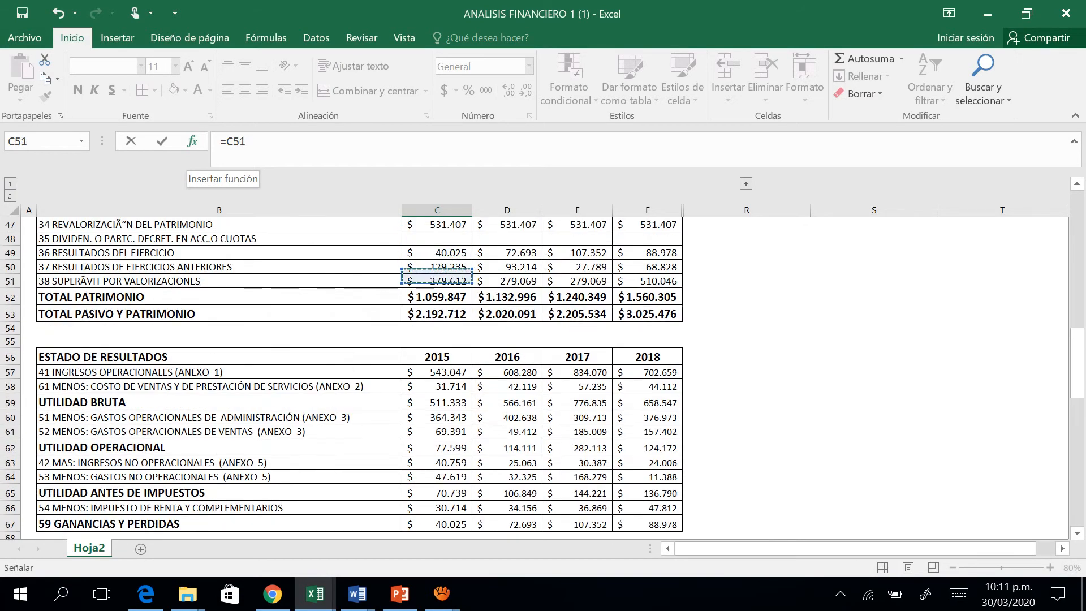
key("Down")
type("/")
key("Up")
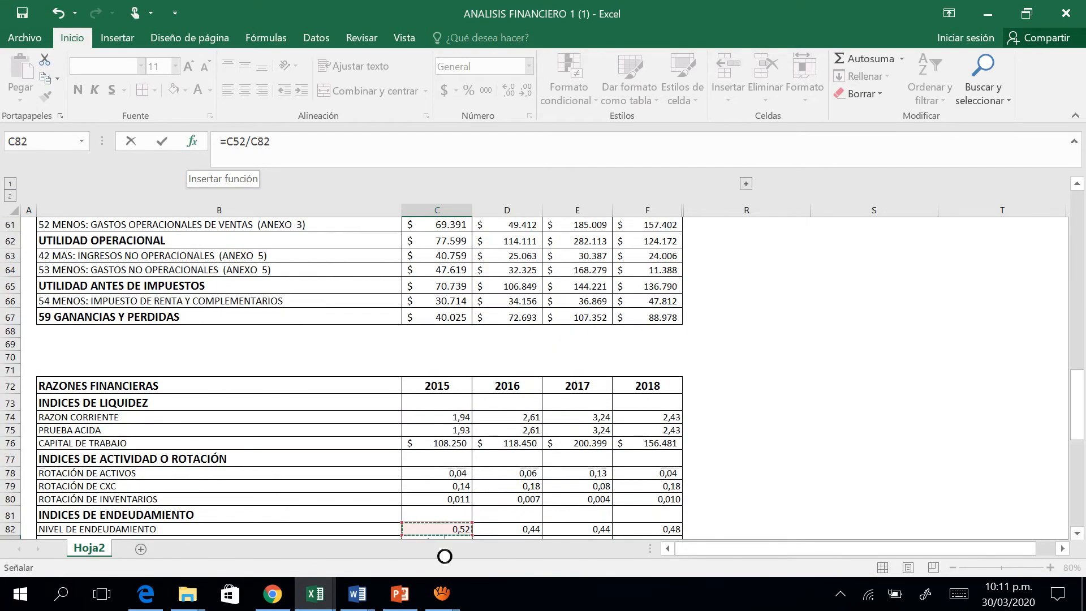
key("Up")
key("Up")
key("Up")
key("Up")
key("Up")
key("Up")
key("Up")
key("Up")
key("Up")
key("Up")
key("Up")
key("Up")
key("Up")
key("Up")
key("Up")
key("Up")
key("Up")
key("Up")
key("Up")
key("Up")
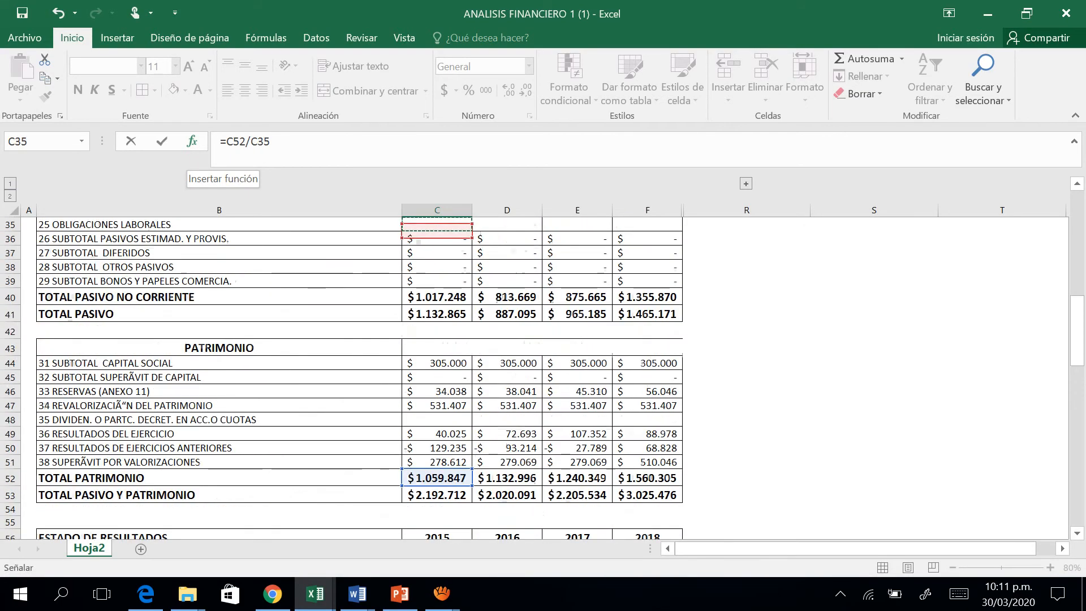
key("Down")
key("Down")
key("Down")
key("Down")
key("Down")
key("Down")
key("Return")
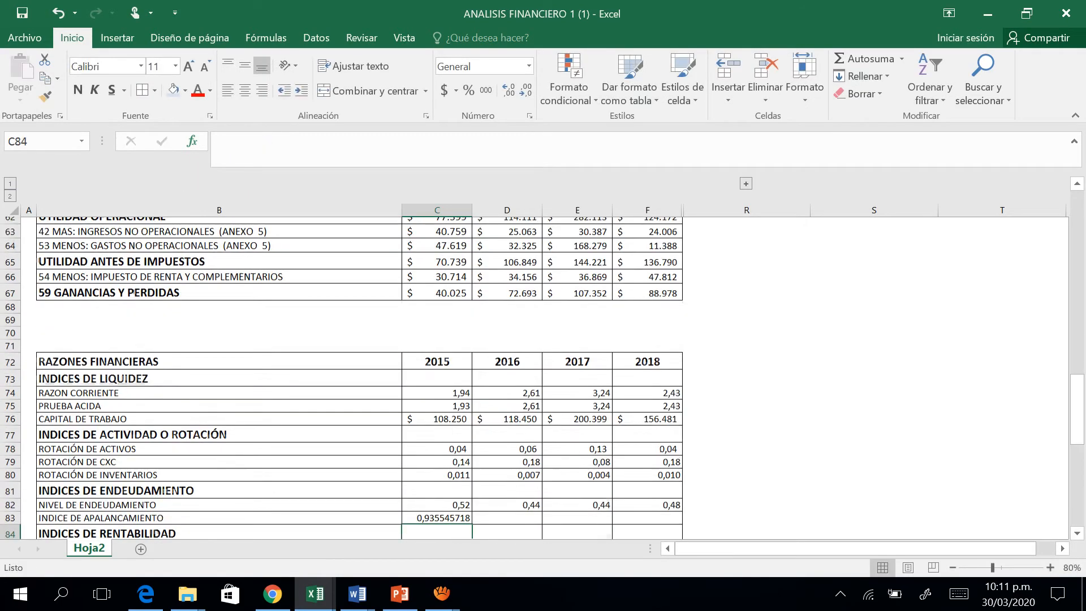
Format the INDICE DE APALANCAMIENTO result in C83 to two decimal places and fill it across 2016, 2017 and 2018.
key("Up")
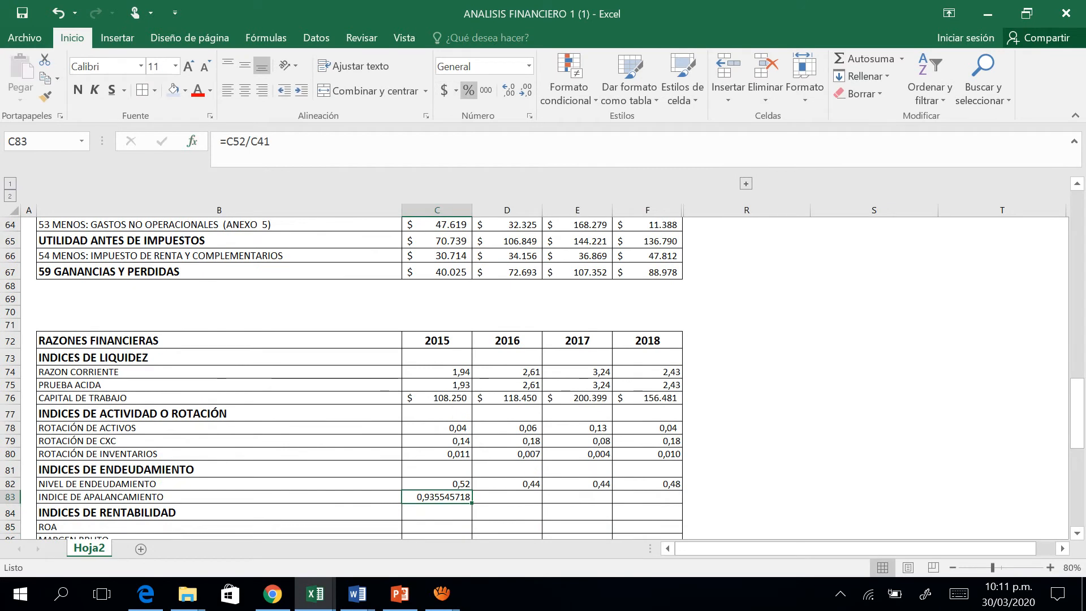
left_click(525, 90)
left_click(525, 90)
left_click(526, 91)
left_click(525, 91)
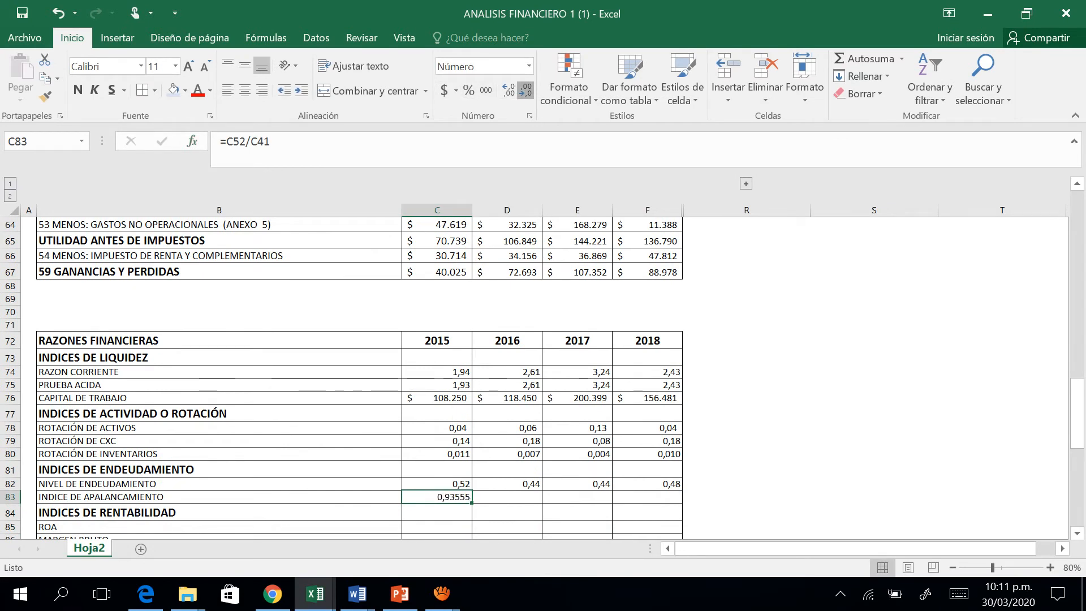
left_click(525, 91)
left_click(526, 91)
left_click(525, 91)
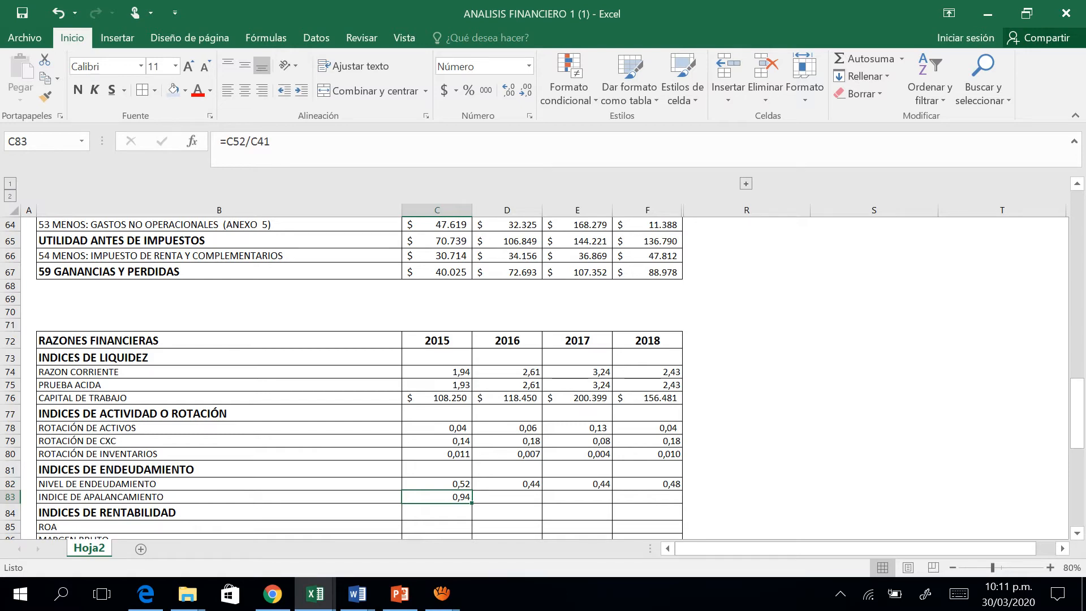
left_click_drag(472, 502, 676, 498)
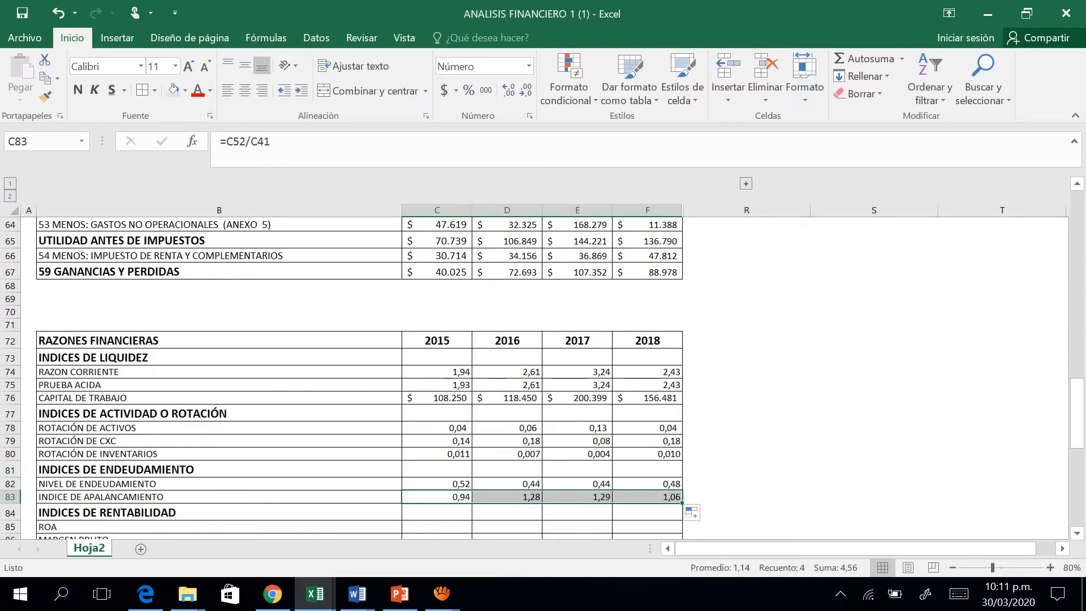
Start the 2015 ROA formula in C85 with UTILIDAD OPERACIONAL, C62, as the dividend.
left_click(437, 512)
key("Down")
key("Down")
key("Down")
key("Down")
key("Down")
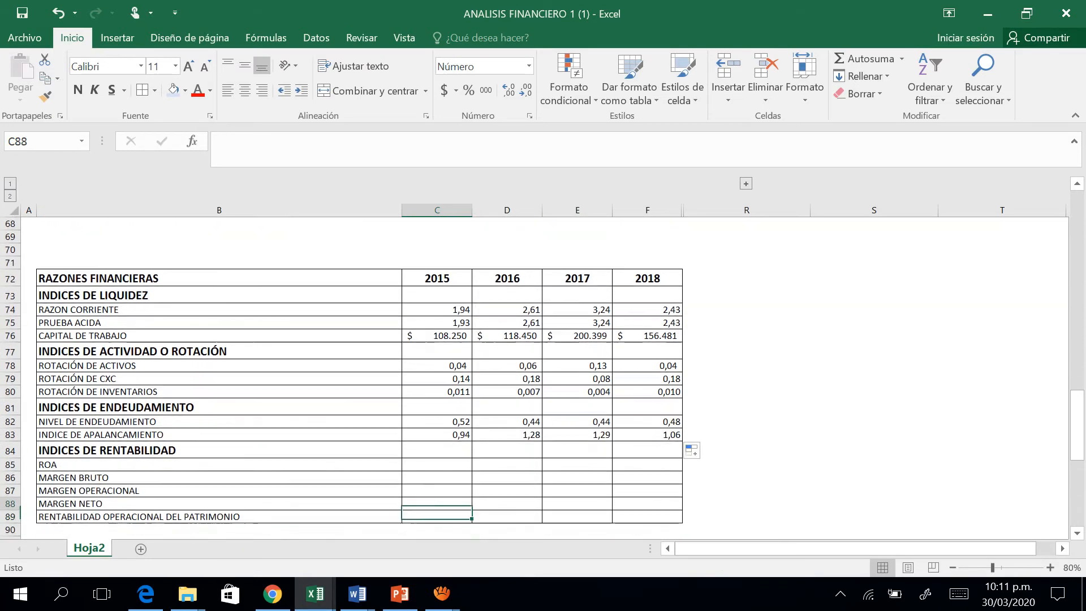
key("Up")
key("Up")
key("Up")
key("Up")
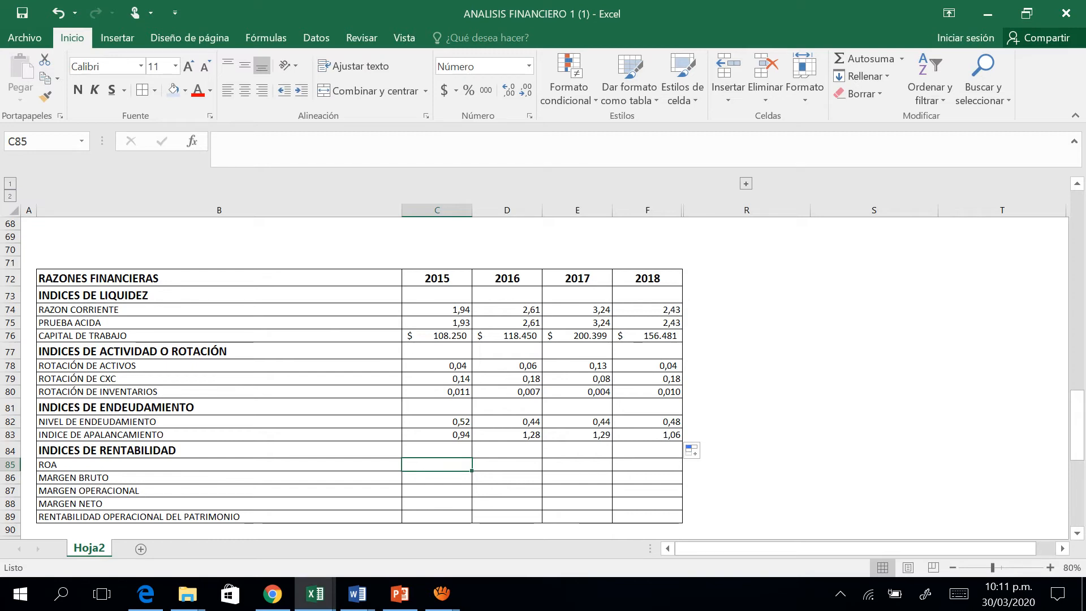
type("=")
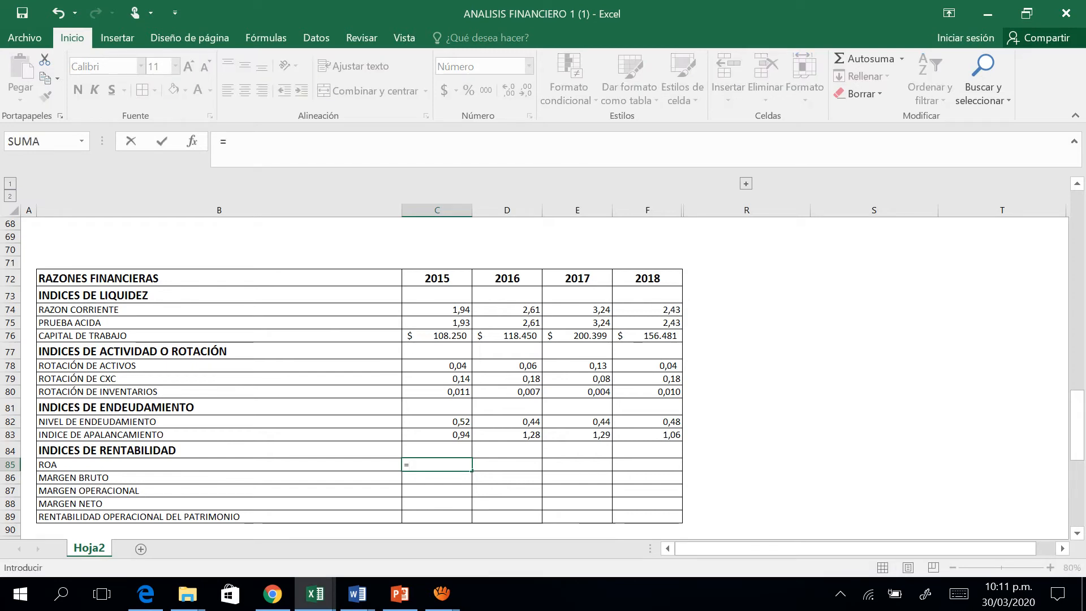
key("Up")
key("Up")
key("Up")
key("Up")
key("Up")
key("Up")
key("Up")
key("Up")
key("Up")
key("Up")
key("Up")
key("Up")
key("Up")
key("Up")
key("Up")
key("Up")
key("Up")
key("Up")
key("Up")
key("Up")
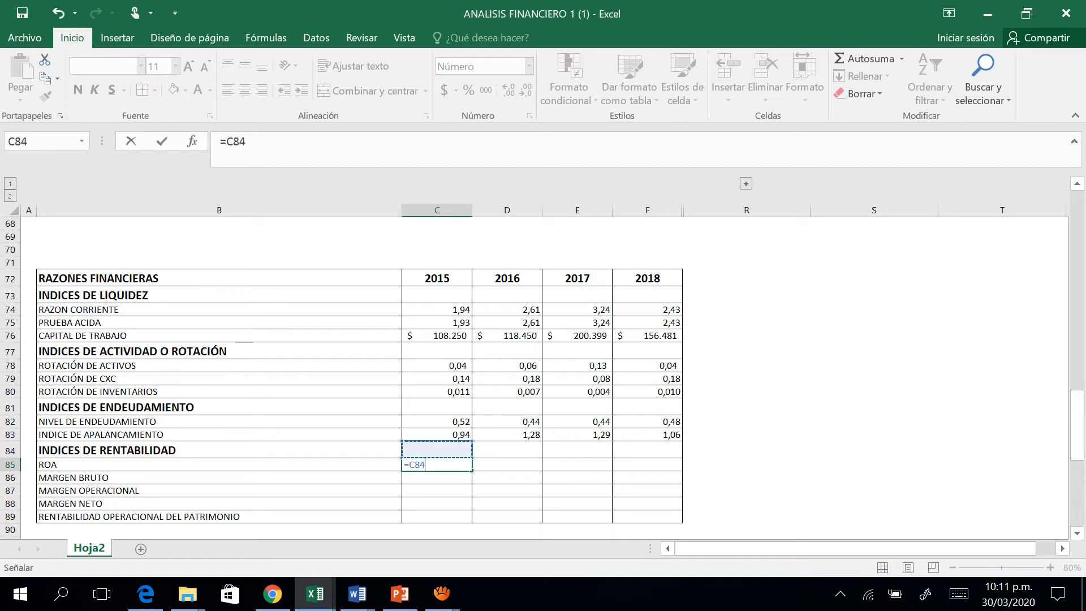
key("Down")
key("Down")
key("Down")
key("Down")
key("Down")
key("Down")
key("Down")
key("Down")
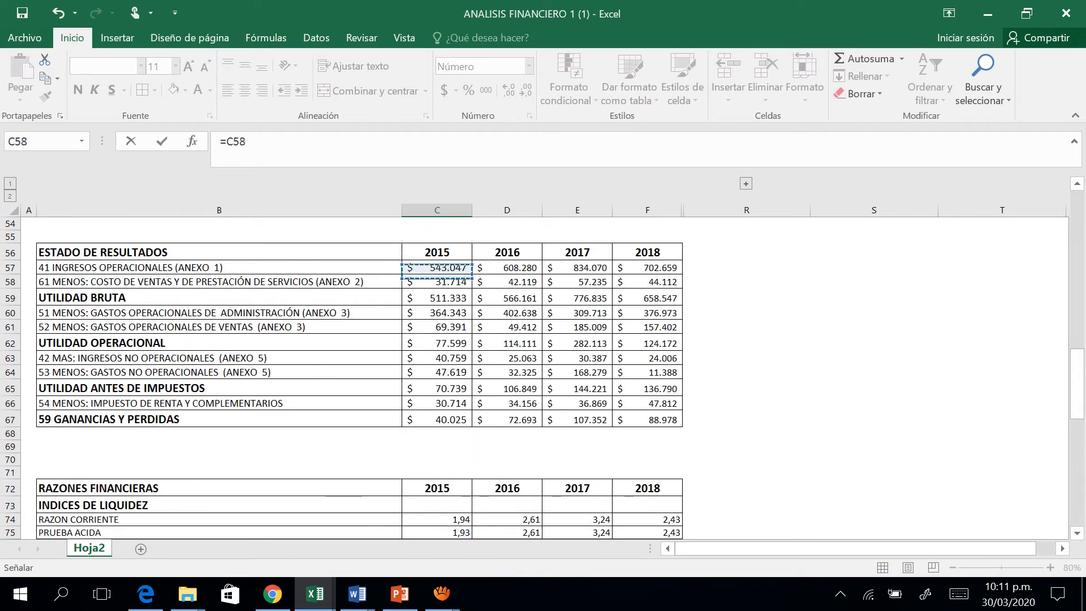
type("/")
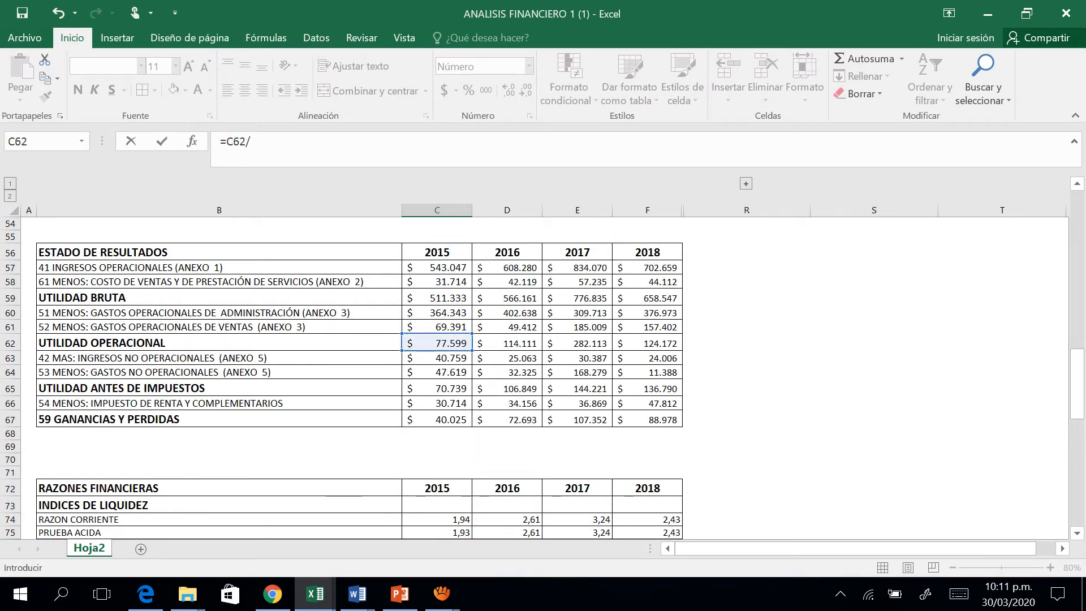
Complete the 2015 ROA formula by dividing by TOTAL ACTIVO, making it =C62/C18.
key("Up")
key("Up")
key("Up")
key("Up")
key("Up")
key("Up")
key("Up")
key("Up")
key("Up")
key("Up")
key("Up")
key("Up")
key("Up")
key("Up")
key("Up")
key("Up")
key("Up")
key("Up")
key("Up")
key("Up")
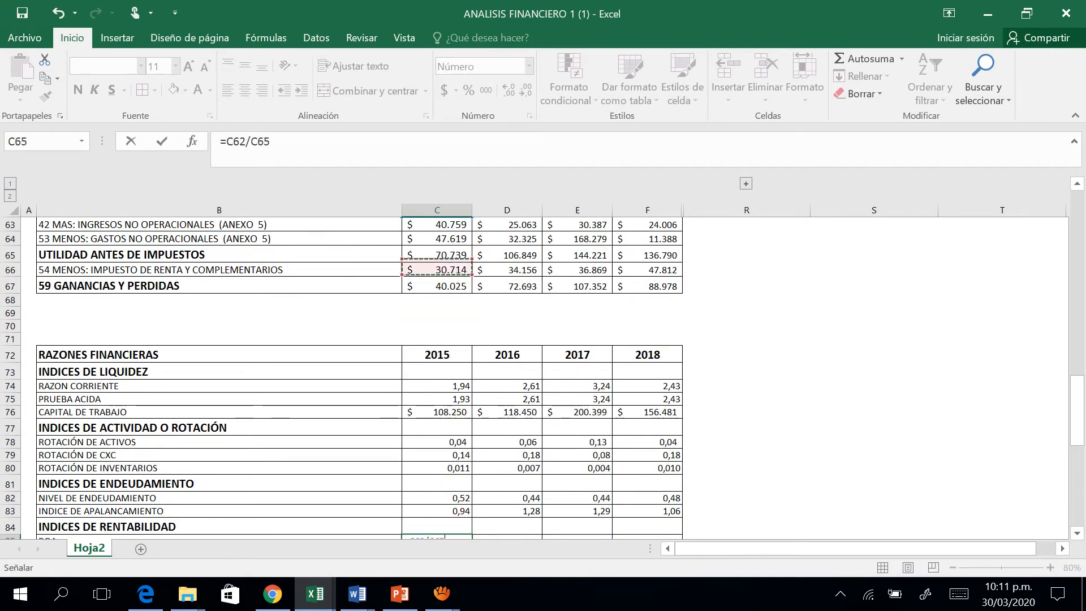
key("Up")
key("Up")
key("Up")
key("Up")
key("Up")
key("Up")
key("Up")
key("Up")
key("Up")
key("Up")
key("Up")
key("Up")
key("Up")
key("Up")
key("Up")
key("Up")
key("Up")
key("Up")
key("Up")
key("Up")
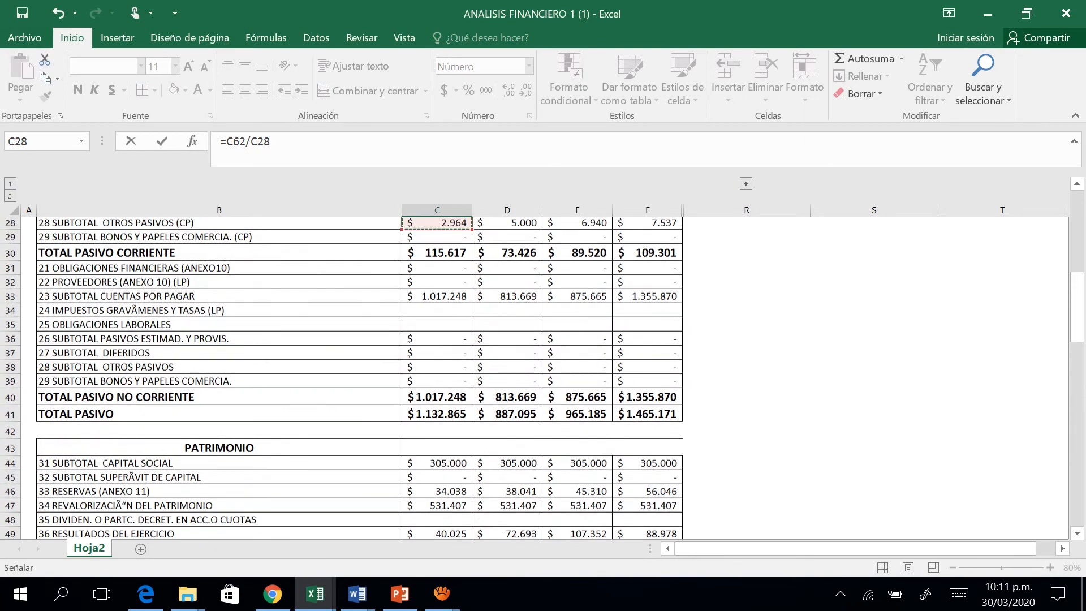
key("Up")
key("Up")
key("Up")
key("Up")
key("Up")
key("Up")
key("Up")
key("Up")
key("Up")
key("Up")
key("Up")
key("Up")
key("Up")
key("Up")
key("Up")
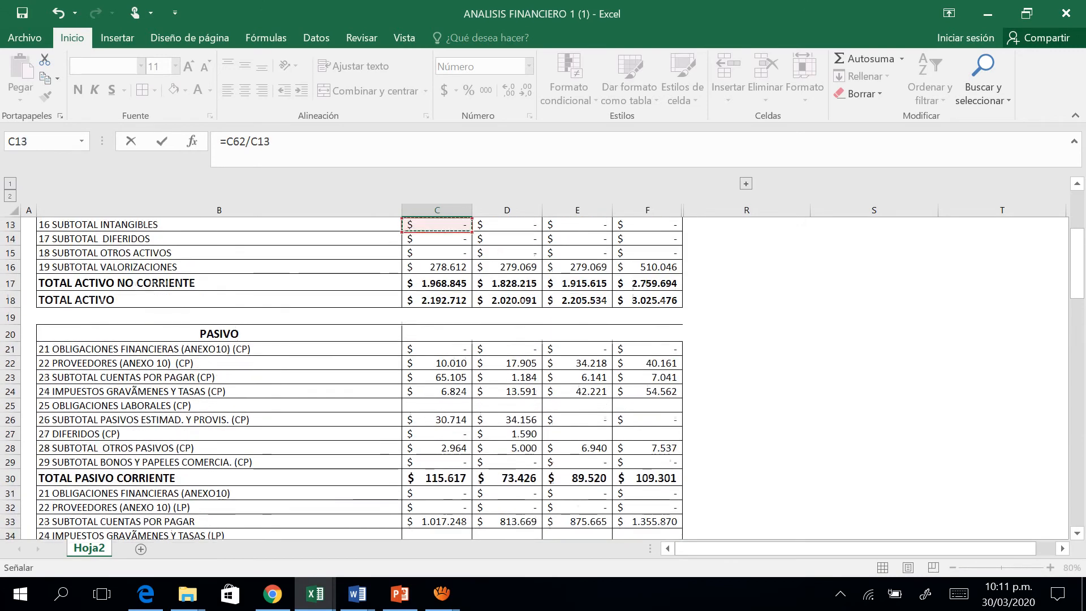
key("Down")
key("Down")
key("Down")
key("Down")
key("Down")
key("Return")
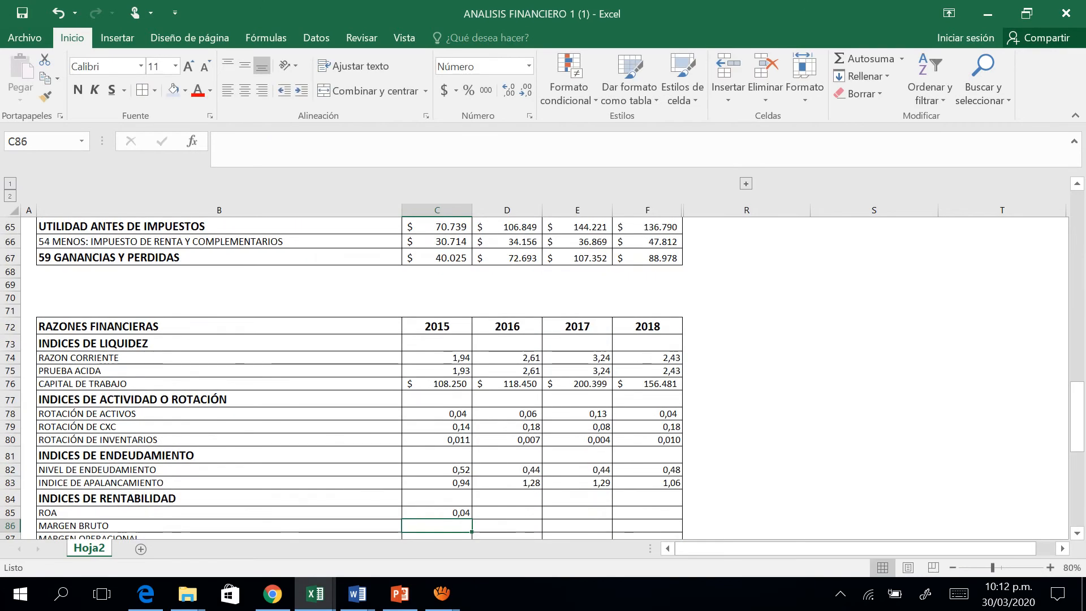
Fill the ROA formula in C85 across 2016, 2017 and 2018.
key("Up")
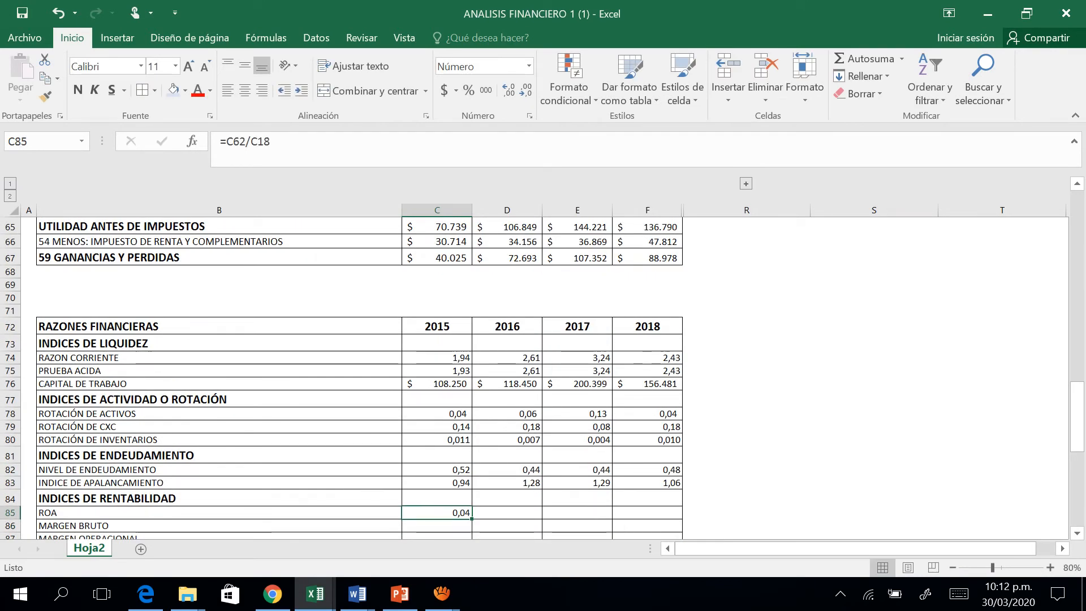
left_click_drag(472, 518, 659, 513)
key("Down")
key("Down")
key("Down")
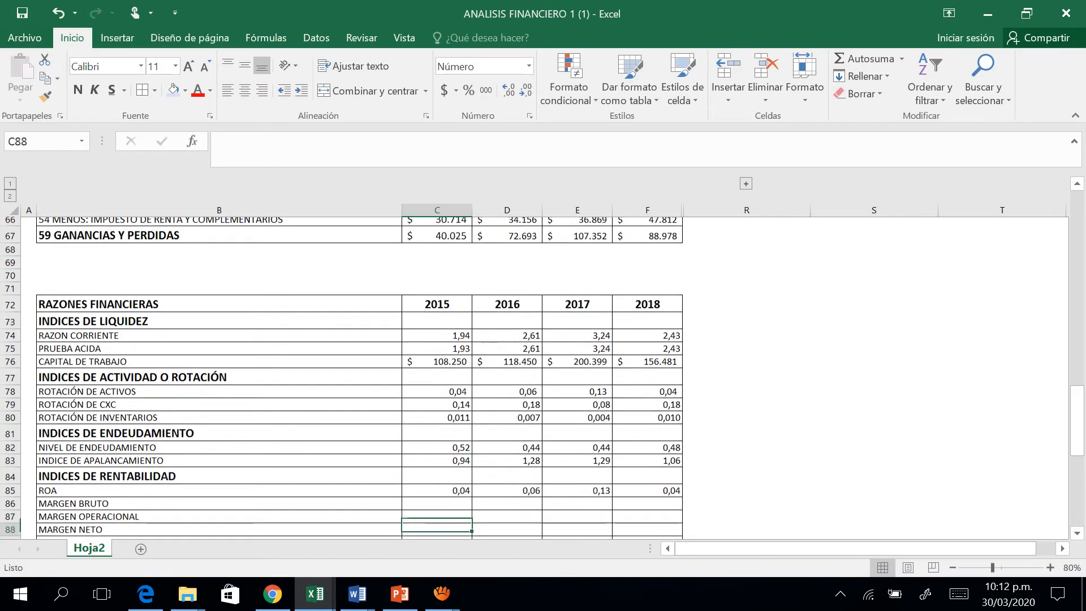
key("Up")
key("Up")
key("Up")
key("Down")
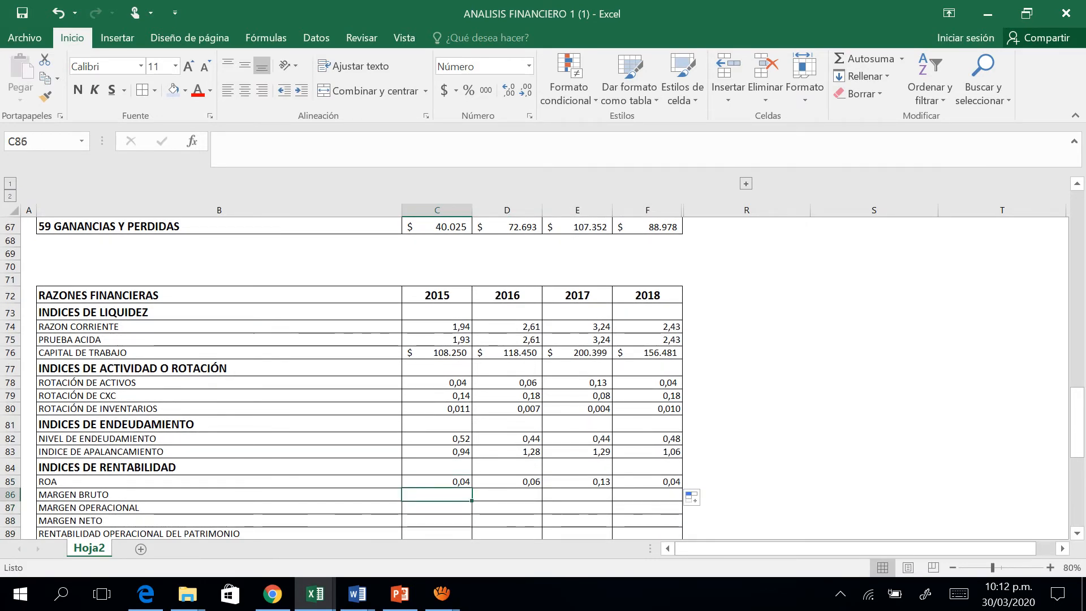
Enter the 2015 MARGEN BRUTO formula in C86 as UTILIDAD BRUTA divided by INGRESOS OPERACIONALES, =C59/C57.
type("=")
key("Up")
key("Up")
key("Up")
key("Up")
key("Up")
key("Up")
key("Up")
key("Up")
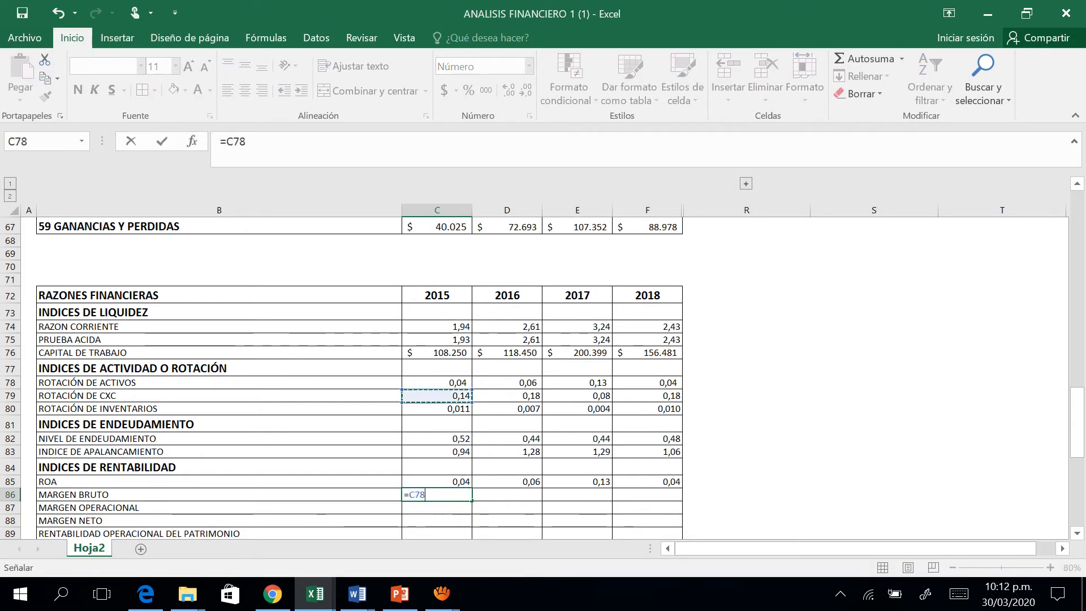
key("Up")
key("Up")
key("Up")
key("Up")
key("Up")
key("Up")
key("Up")
key("Up")
key("Up")
key("Up")
key("Up")
key("Up")
key("Up")
key("Up")
key("Up")
key("Up")
key("Up")
key("Up")
key("Up")
key("Up")
key("Down")
key("Up")
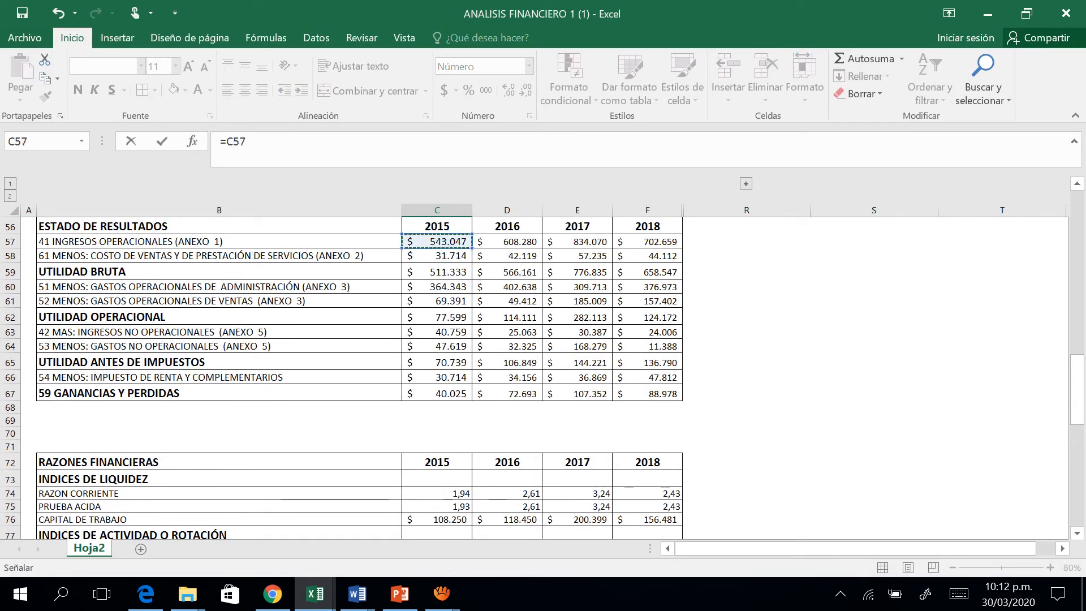
key("Down")
key("Down")
type("/")
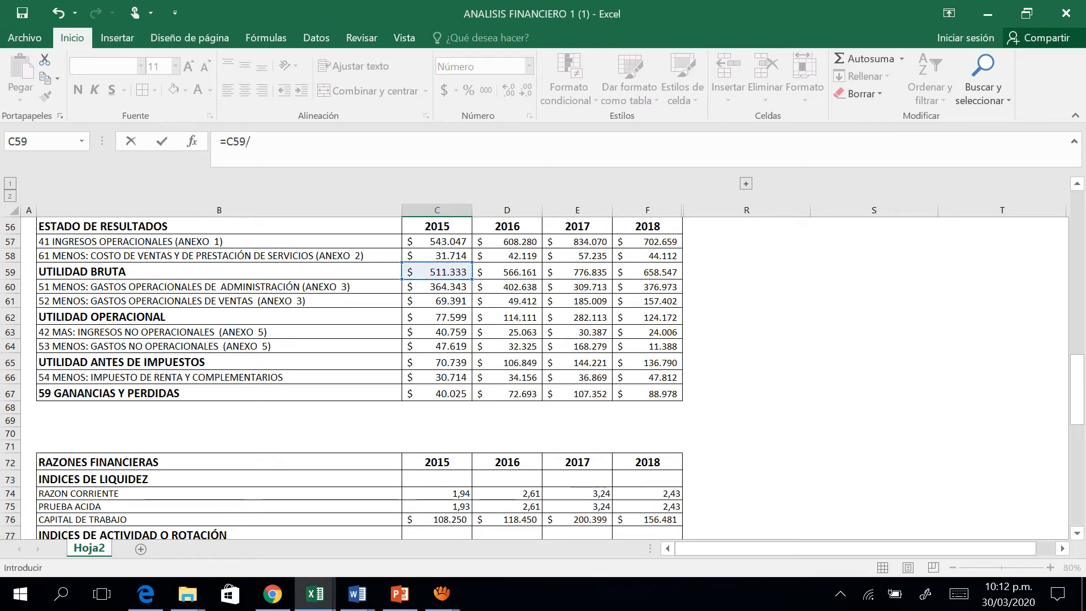
left_click(437, 242)
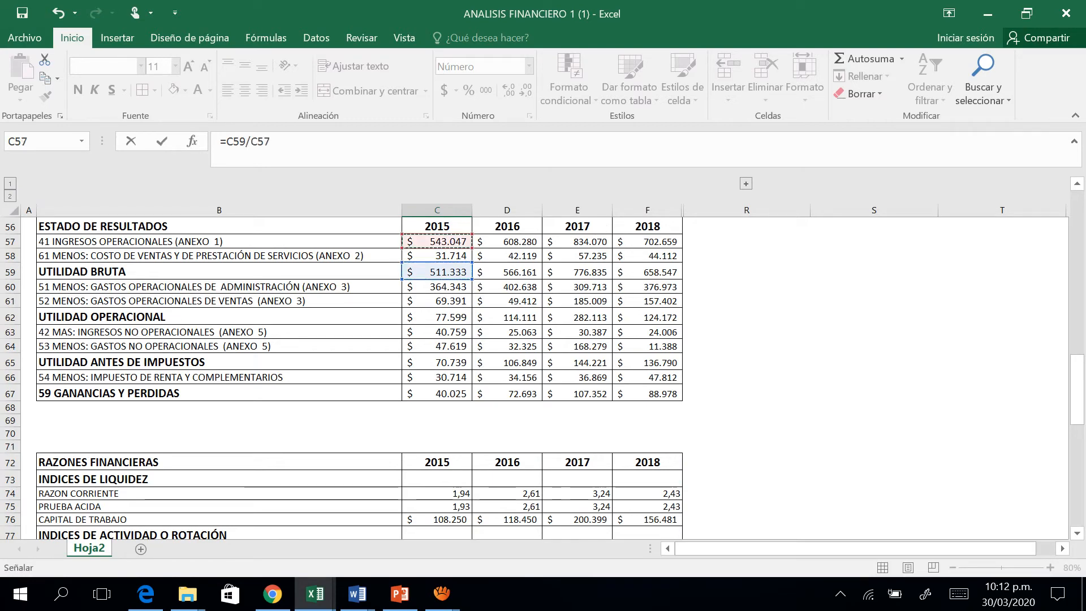
key("ctrl+Return")
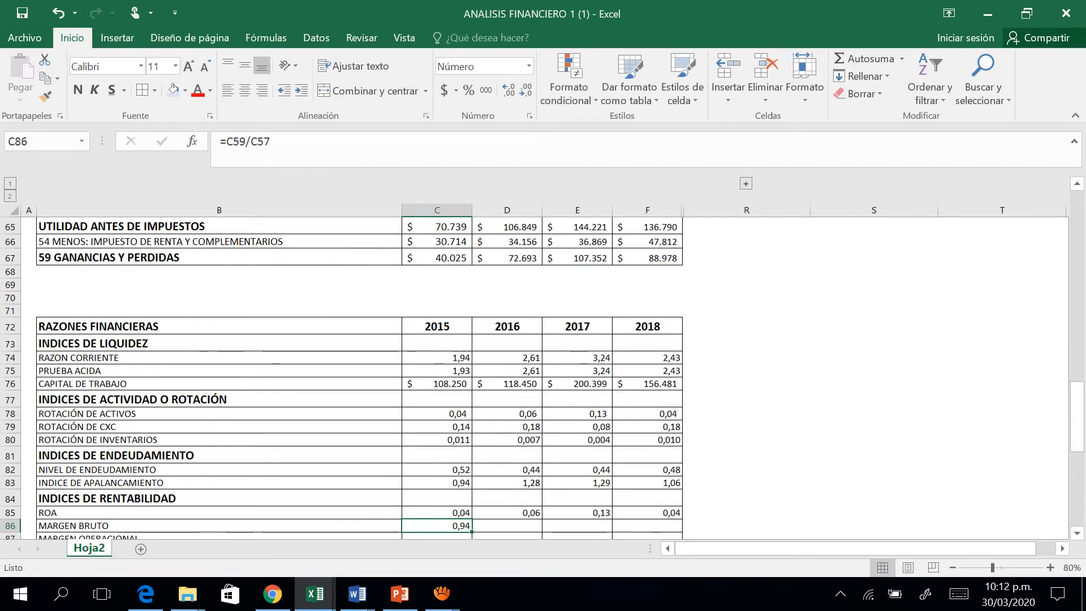
double_click(471, 531)
left_click(485, 530)
left_click(577, 535)
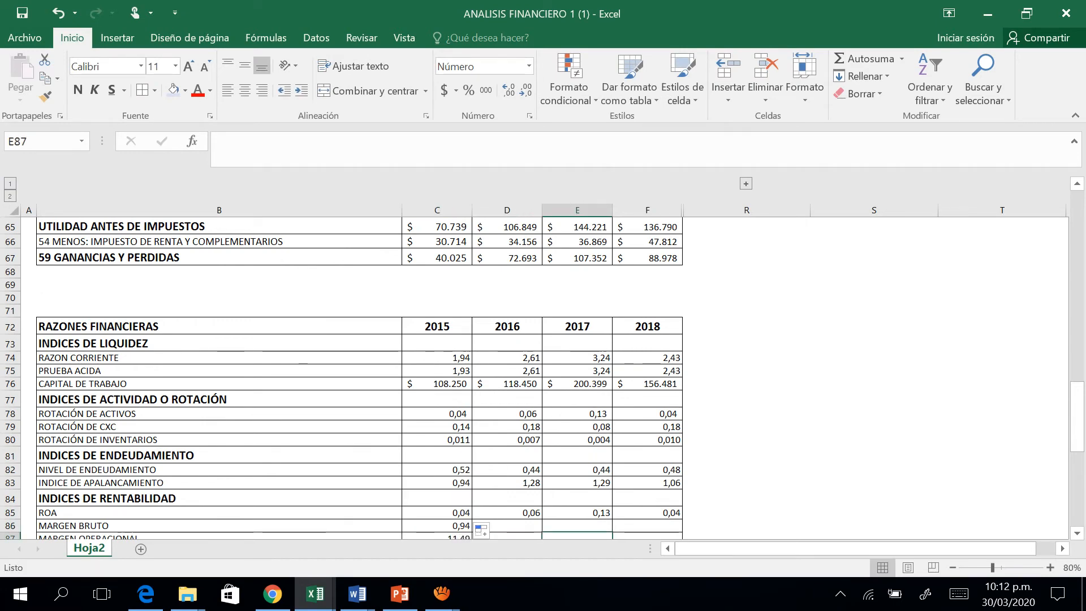
Clear the stray formulas from C87:C89, below the 2015 MARGEN BRUTO cell.
left_click(437, 525)
key("Down")
key("Down")
key("Down")
key("Up")
key("Up")
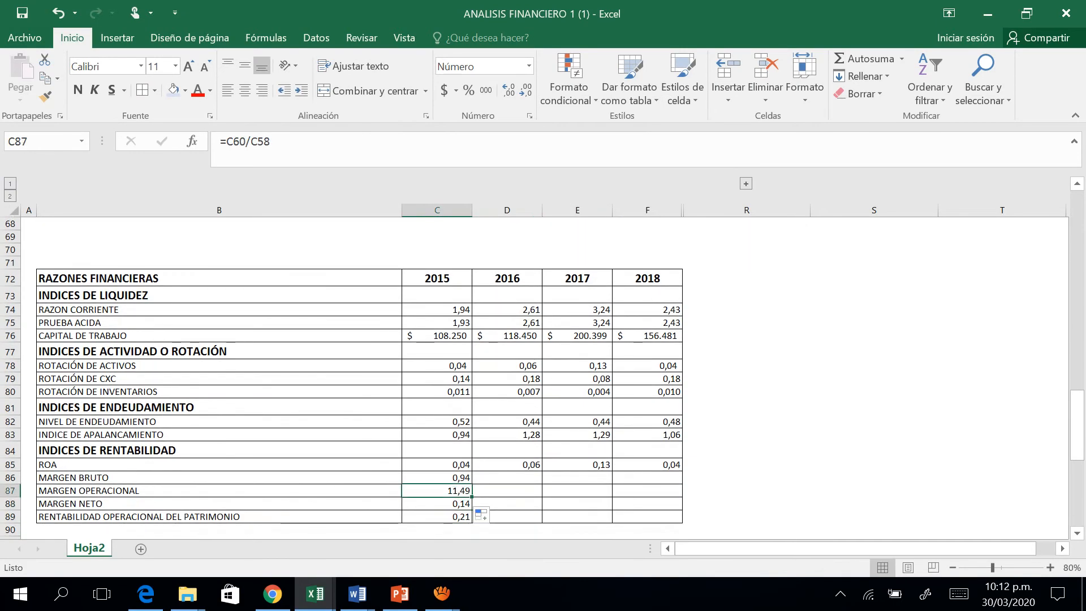
key("shift+Down")
key("shift+Down")
key("Delete")
Fill the MARGEN BRUTO formula in C86 across 2016, 2017 and 2018.
key("Up")
key("Up")
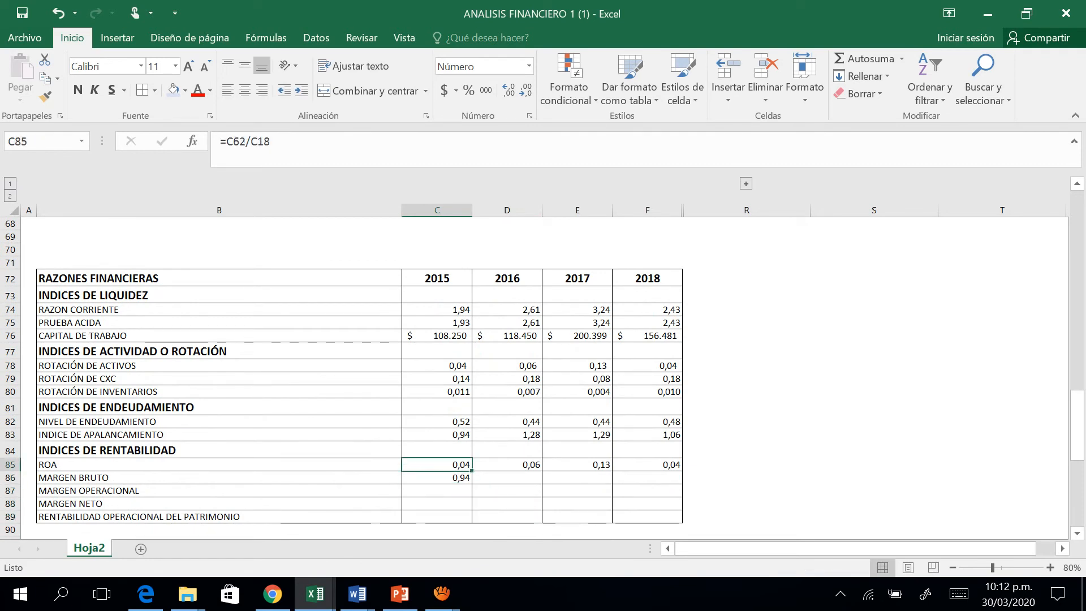
key("Down")
left_click_drag(472, 484, 650, 479)
key("Down")
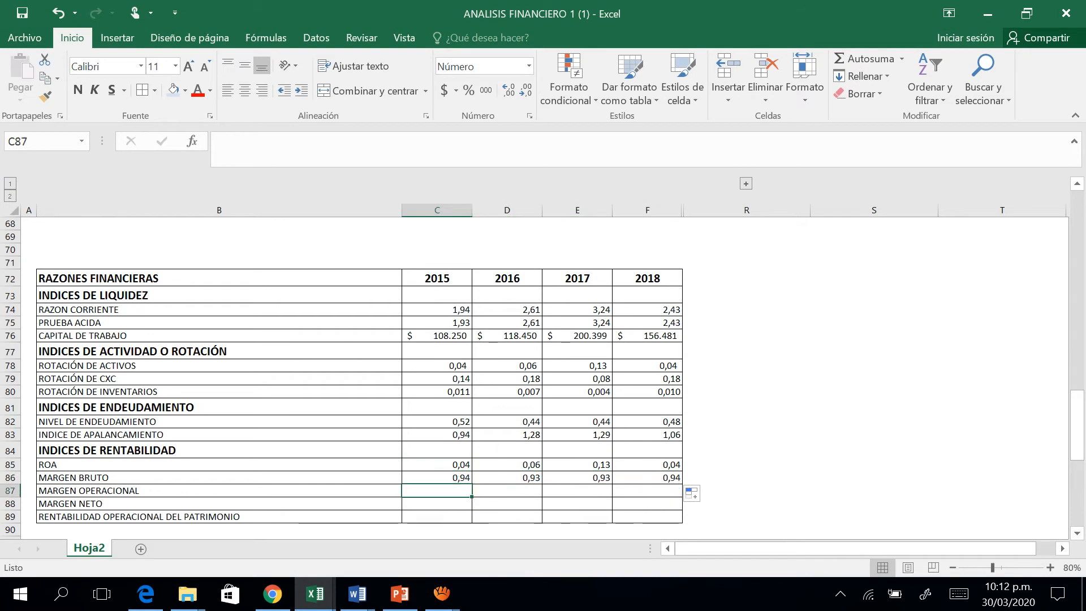
Check which income statement cells the 2015 MARGEN BRUTO formula in C86 refers to.
key("Up")
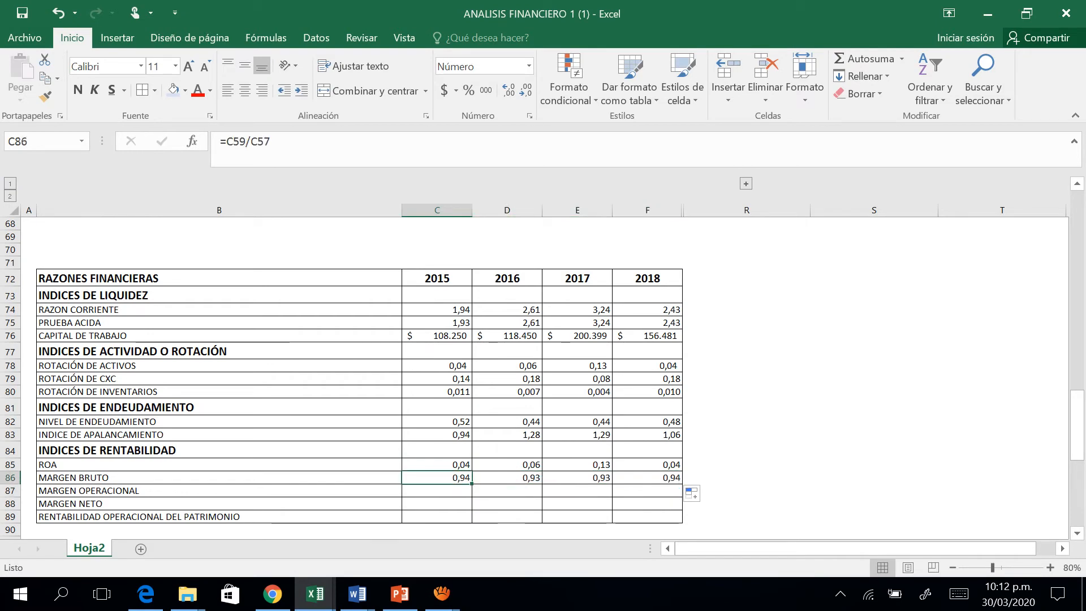
scroll(359, 378, "up", 4)
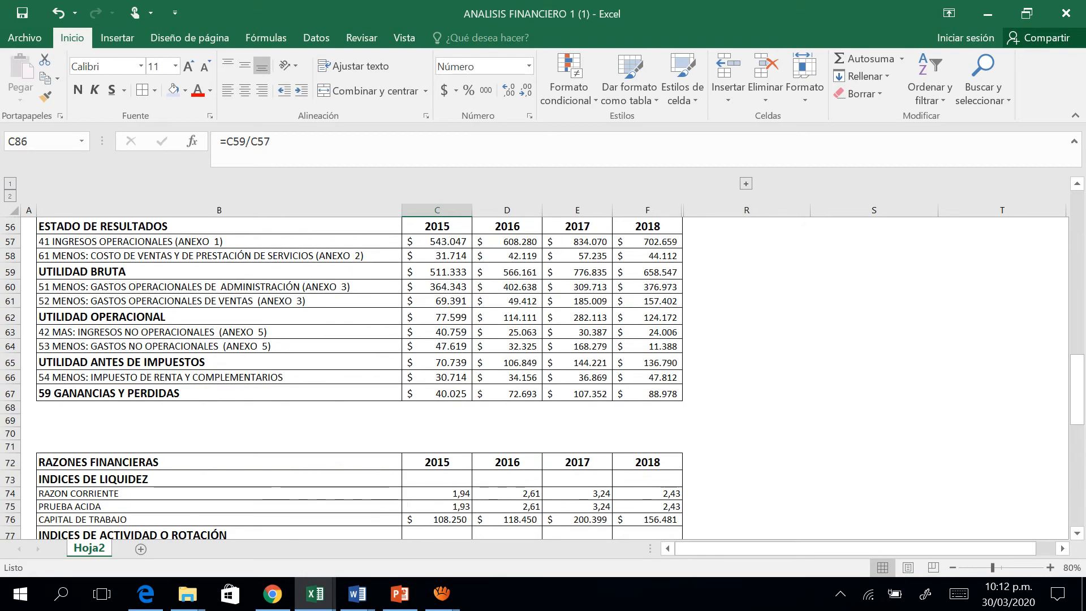
scroll(359, 377, "down", 5)
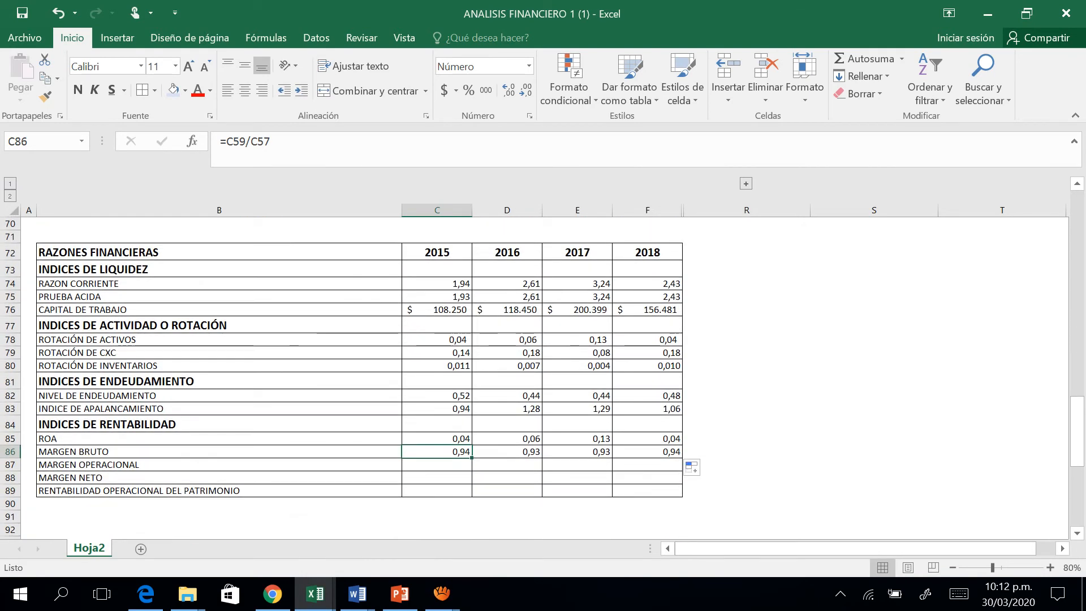
key("F2")
scroll(360, 377, "up", 6)
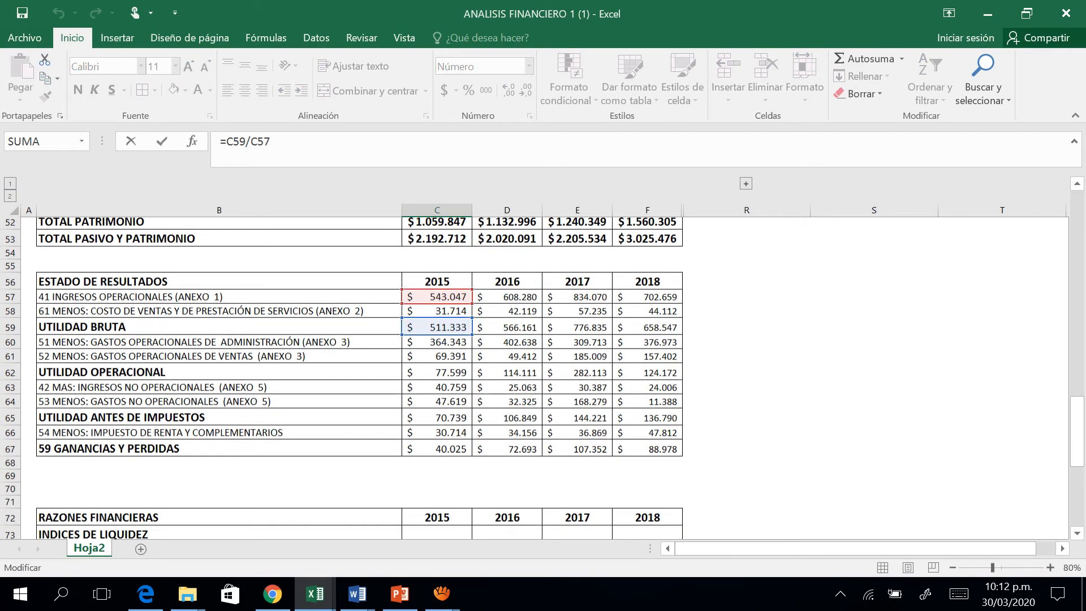
scroll(444, 479, "down", 6)
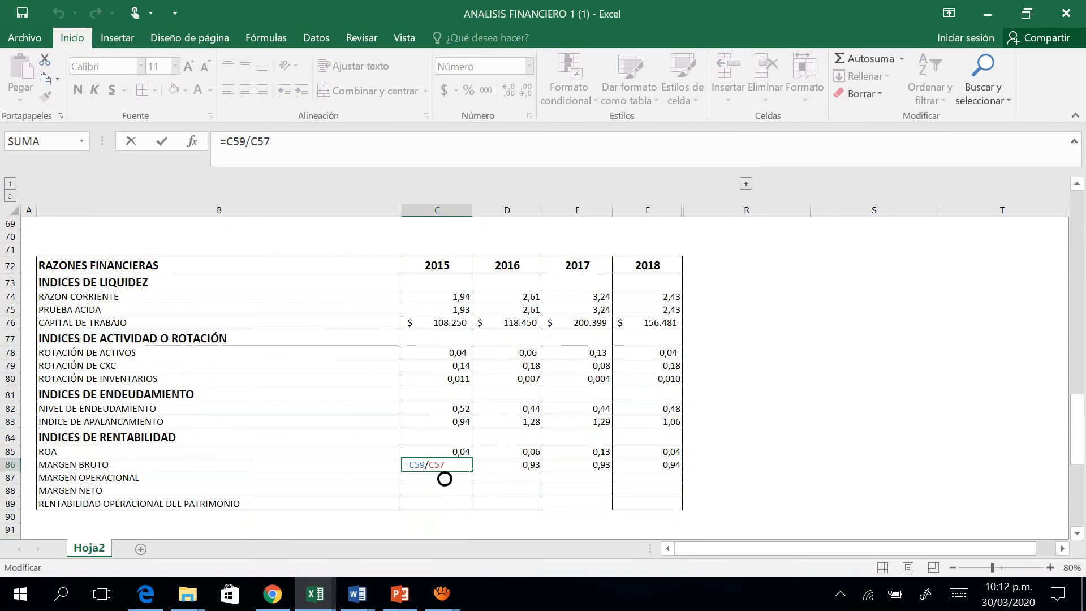
key("ctrl+Return")
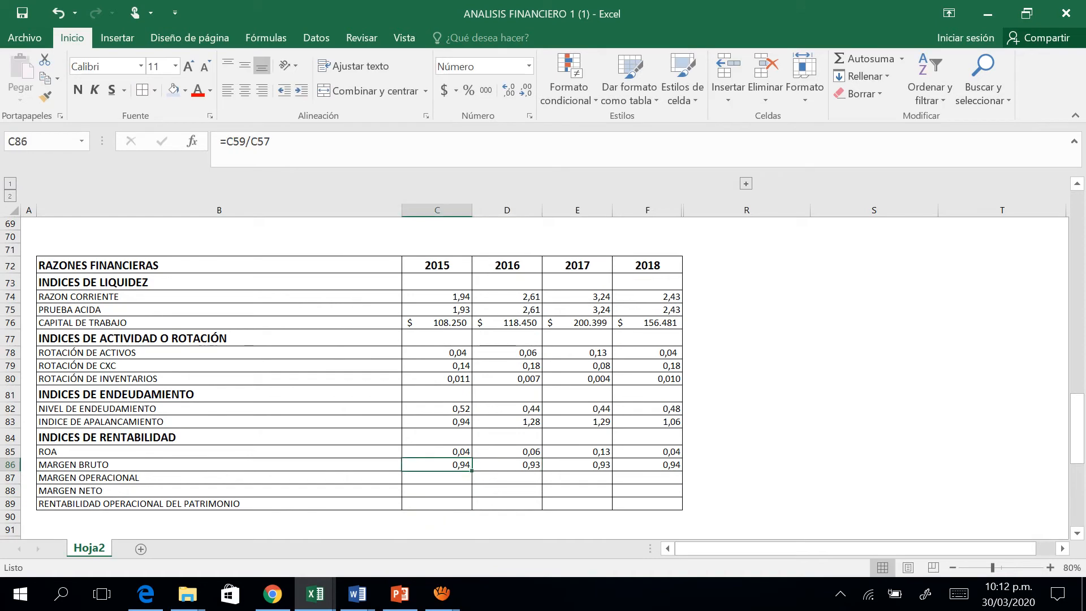
Start the 2015 MARGEN OPERACIONAL formula in C87 with UTILIDAD OPERACIONAL, C62, as the dividend.
left_click(437, 478)
type("=")
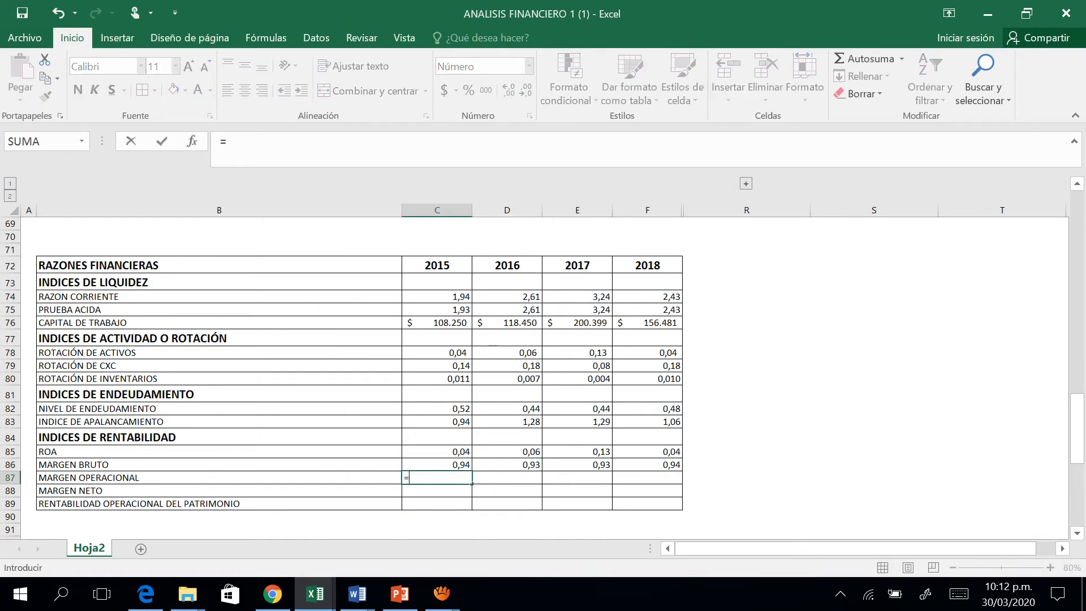
key("Up")
key("Up")
key("Up")
key("Up")
key("Up")
key("Up")
key("Up")
key("Up")
key("Up")
key("Up")
key("Up")
key("Up")
key("Up")
key("Up")
key("Up")
key("Up")
key("Up")
key("Up")
key("Up")
key("Up")
key("Up")
key("Up")
key("Up")
key("Up")
key("Up")
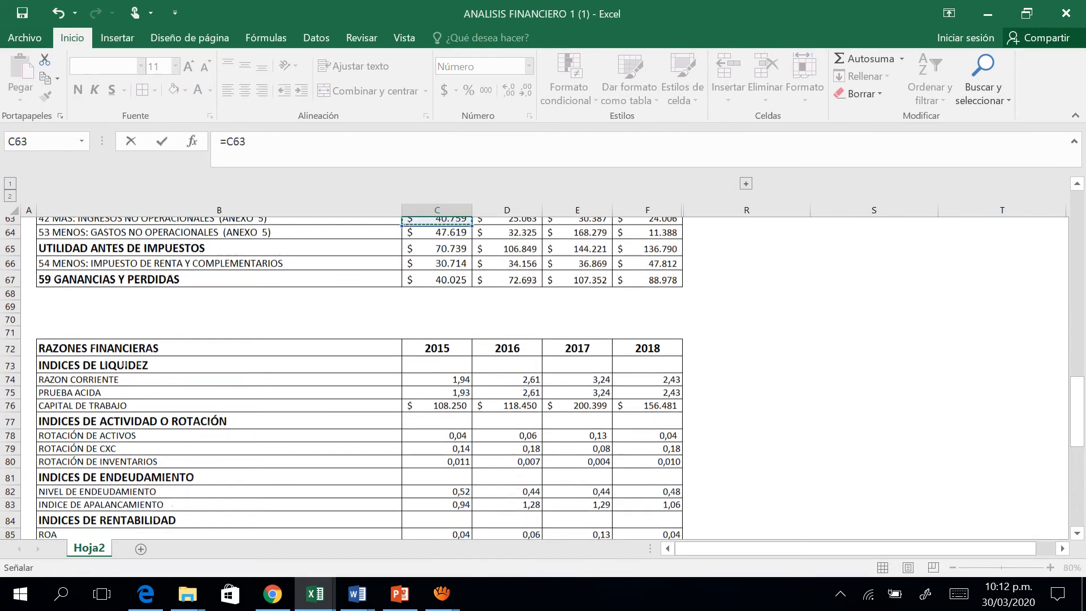
type("/")
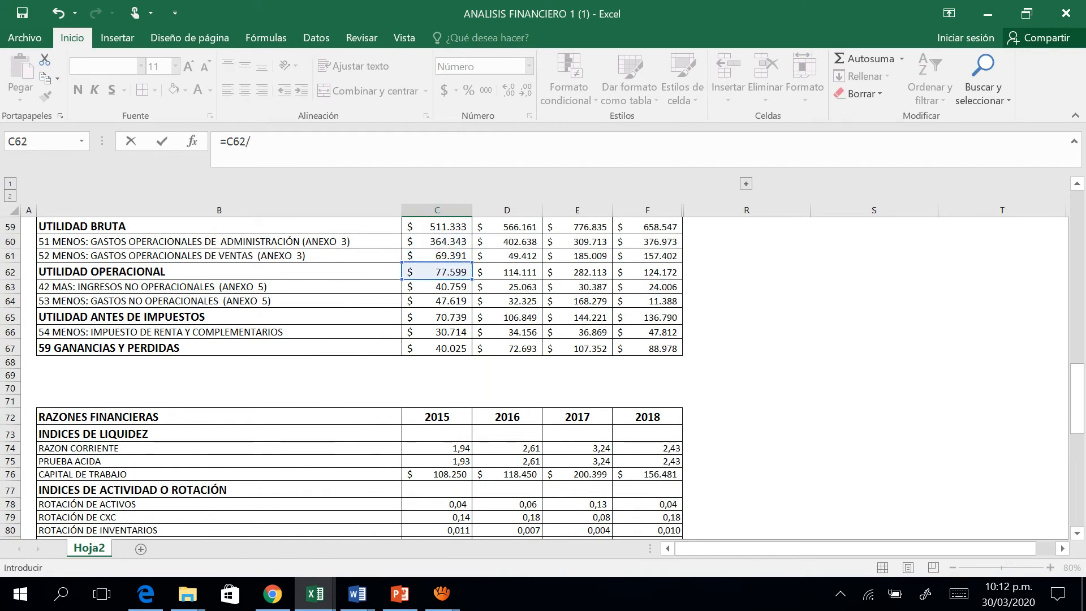
Complete the 2015 MARGEN OPERACIONAL formula by dividing by INGRESOS OPERACIONALES, making it =C62/C57.
key("Up")
key("Up")
key("Up")
key("Up")
key("Up")
key("Up")
key("Up")
key("Up")
key("Up")
key("Up")
key("Up")
key("Up")
key("Up")
key("Up")
key("Up")
Fill the MARGEN OPERACIONAL formula in C87 across 2016, 2017 and 2018.
key("Up")
key("Up")
key("Up")
key("Up")
key("Up")
key("Up")
key("Up")
key("Up")
key("Up")
key("Up")
key("Up")
key("Up")
key("Up")
key("Up")
key("Up")
key("Up")
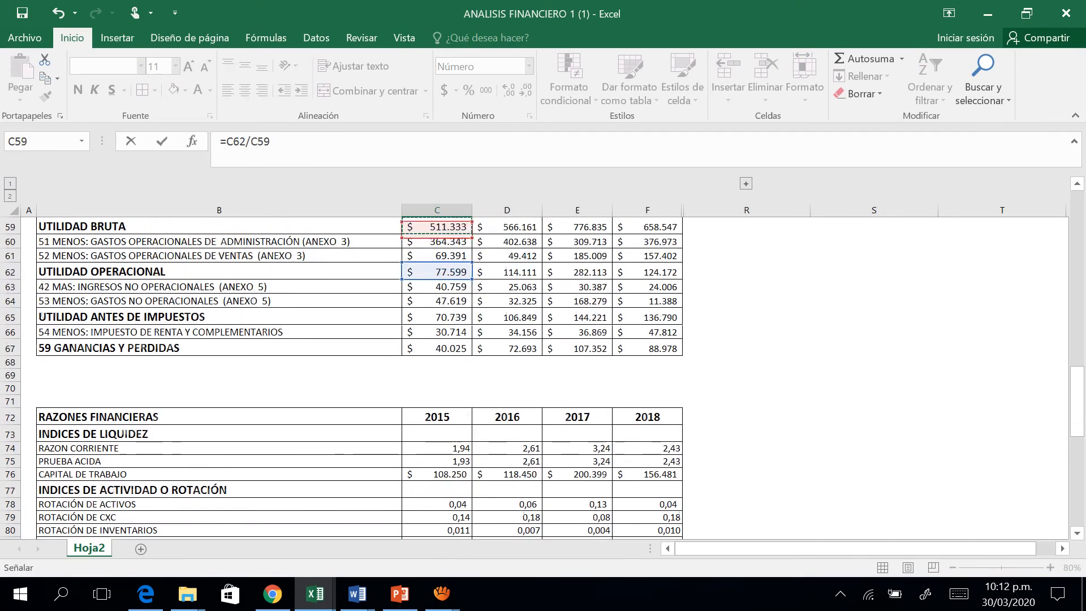
key("Down")
key("Return")
key("Up")
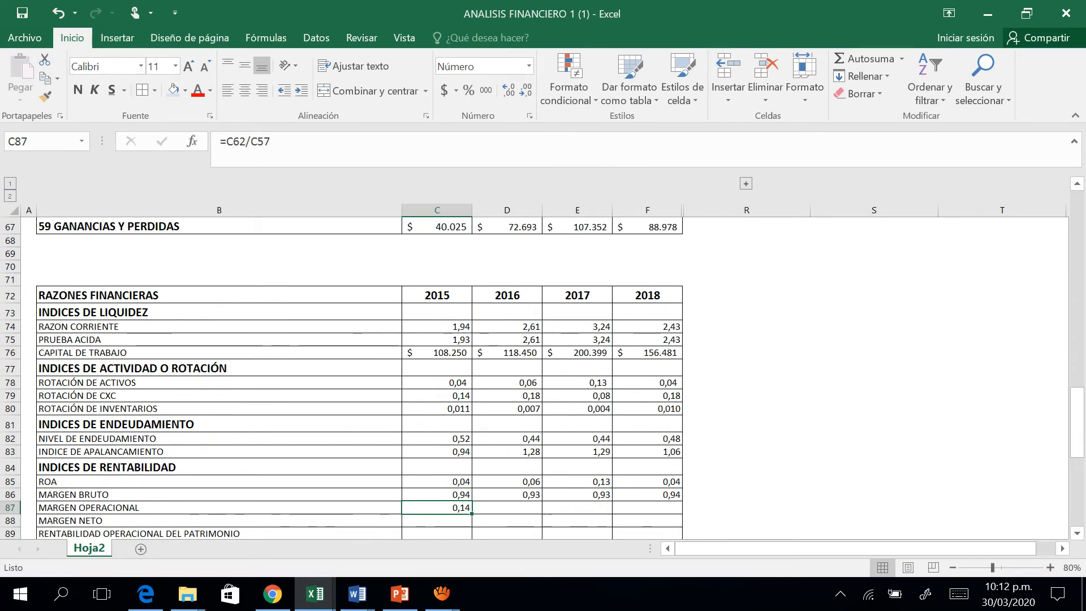
left_click_drag(472, 514, 659, 508)
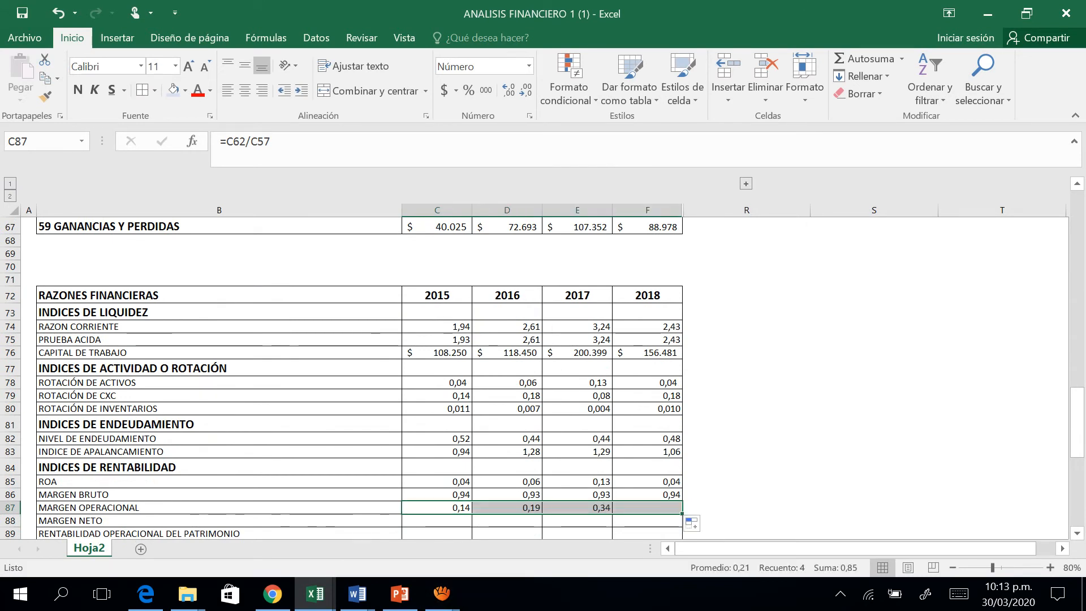
key("Down")
Start the 2015 MARGEN NETO formula in C88 with GANANCIAS Y PERDIDAS, C67, as the dividend.
type("=")
key("Up")
key("Up")
key("Up")
key("Up")
key("Up")
key("Up")
key("Up")
key("Up")
key("Up")
key("Up")
key("Up")
key("Up")
key("Up")
key("Up")
key("Up")
key("Up")
key("Up")
key("Up")
key("Up")
key("Up")
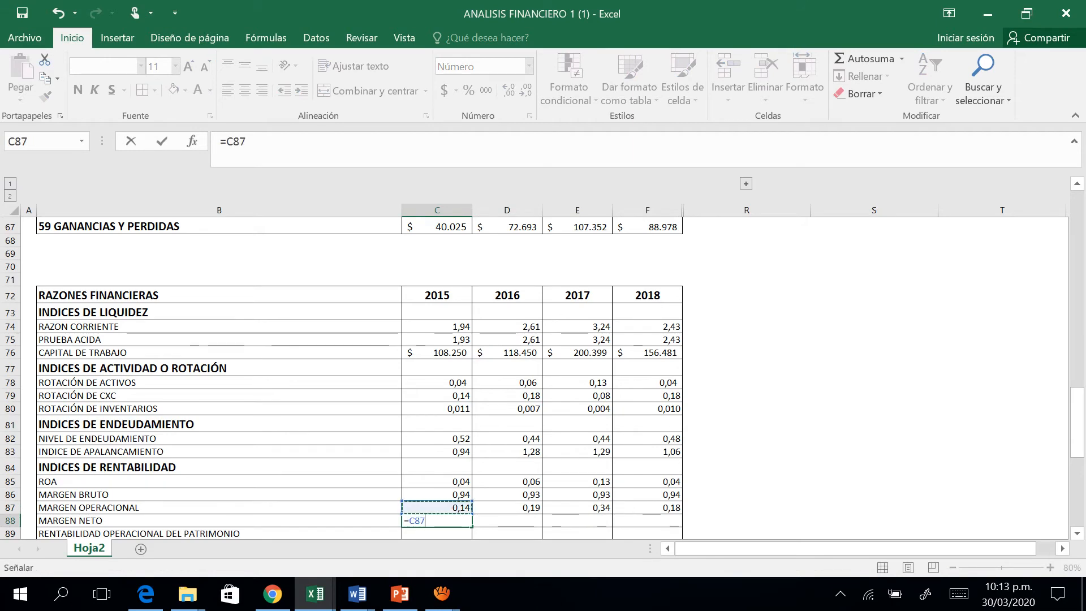
key("Up")
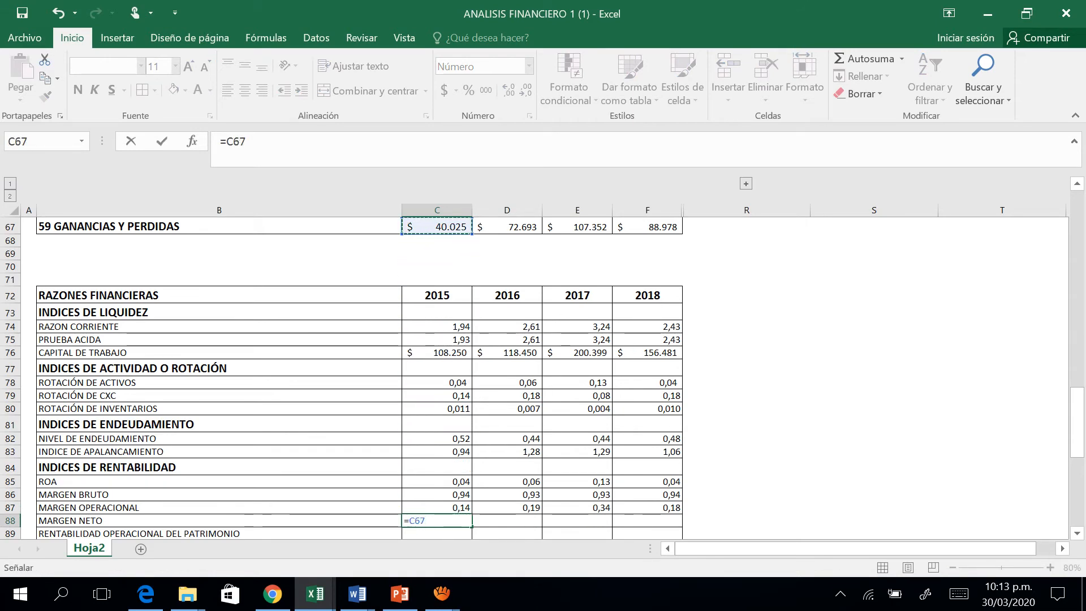
type("/")
Complete the 2015 MARGEN NETO formula by dividing by INGRESOS OPERACIONALES, making it =C67/C57.
key("Up")
key("Up")
key("Up")
key("Up")
key("Up")
key("Up")
key("Up")
key("Up")
key("Up")
key("Up")
key("Up")
key("Up")
key("Up")
key("Up")
key("Up")
key("Up")
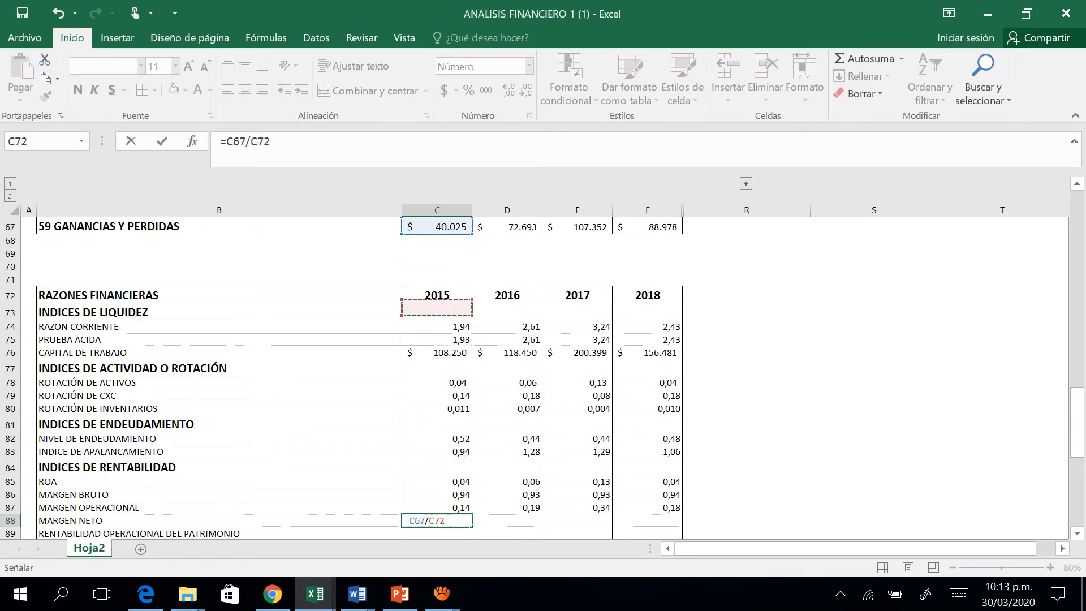
key("Up")
key("Up")
key("Up")
key("Up")
key("Up")
key("Up")
key("Up")
key("Up")
key("Up")
key("Up")
key("Up")
key("Up")
key("Up")
key("Up")
key("Up")
key("Up")
key("Up")
key("Up")
key("Up")
key("Down")
key("Down")
key("Down")
key("Down")
key("ctrl+Return")
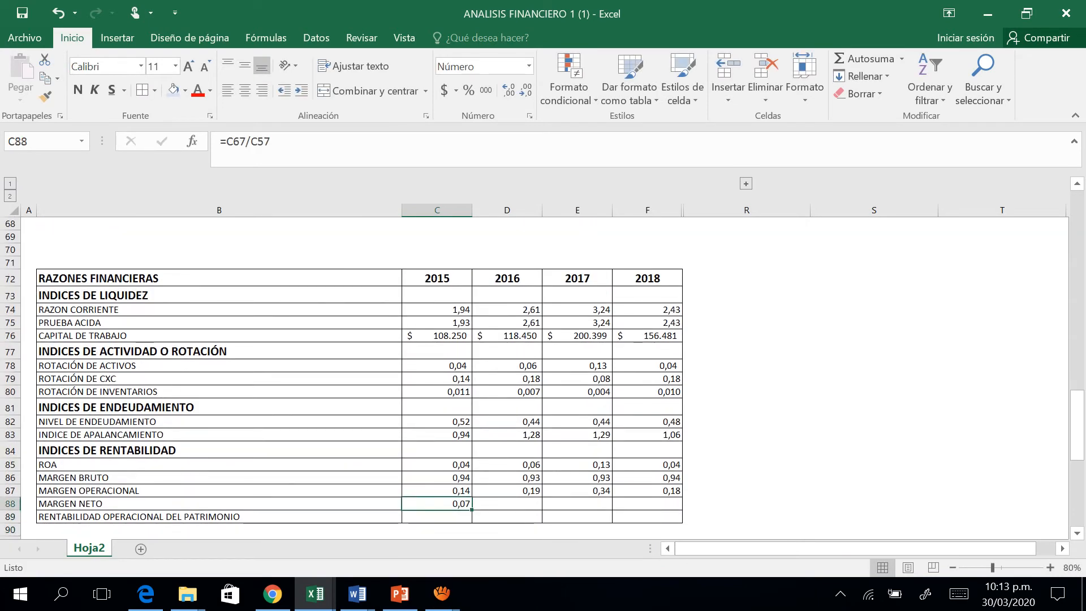
Fill the MARGEN NETO formula in C88 across 2016, 2017 and 2018.
left_click_drag(471, 509, 651, 505)
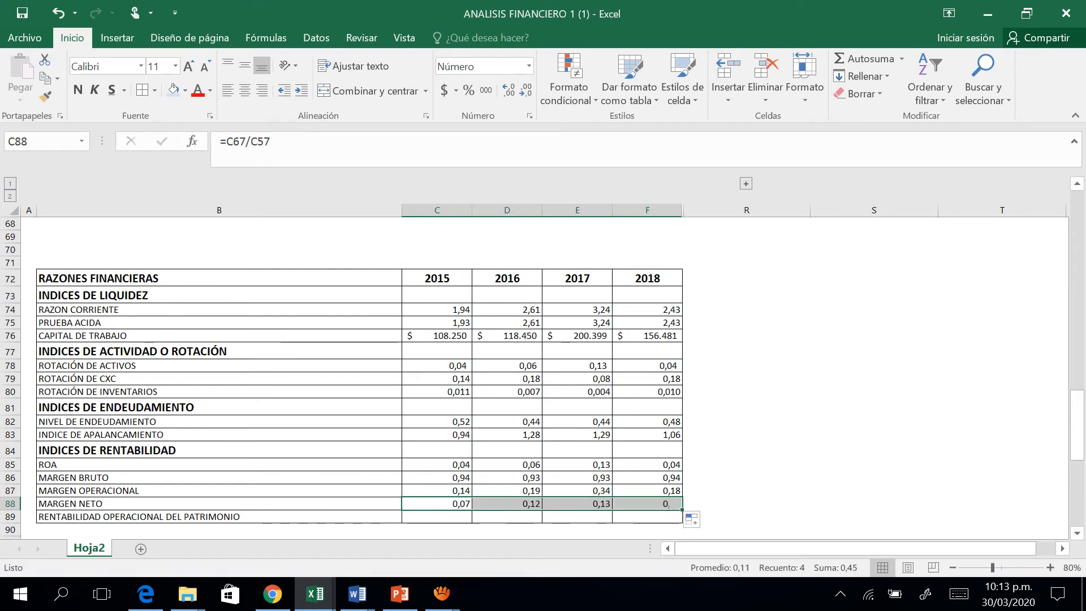
key("Down")
Start the 2015 RENTABILIDAD OPERACIONAL DEL PATRIMONIO formula in C89 with UTILIDAD OPERACIONAL, C62, as the dividend.
key("Left")
key("Right")
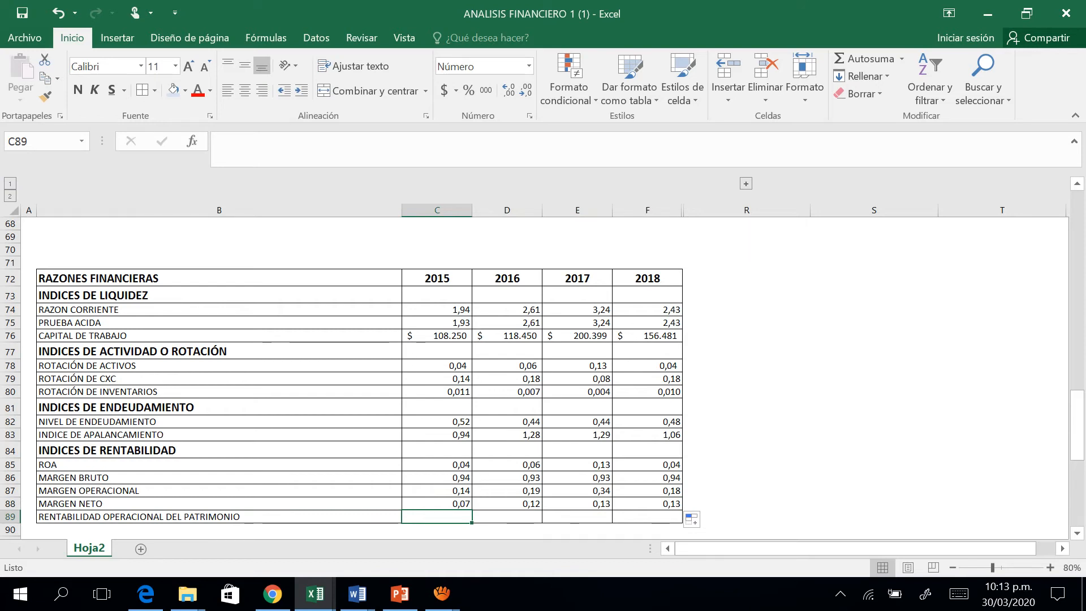
type("=")
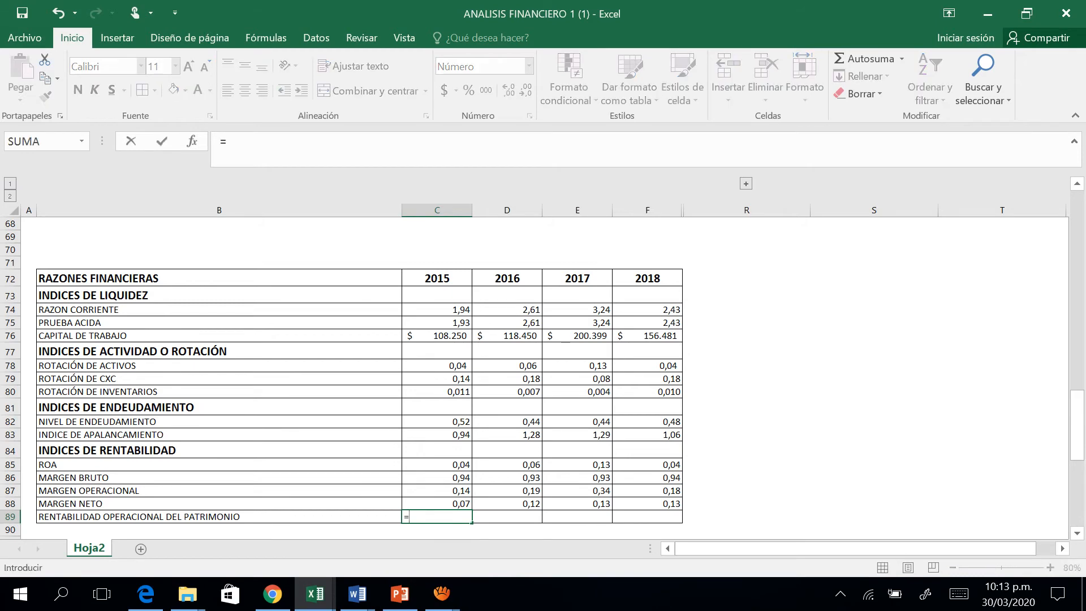
key("Up")
key("Up")
key("Up")
key("Up")
key("Up")
key("Up")
key("Up")
key("Up")
key("Up")
key("Up")
key("Up")
key("Up")
key("Up")
key("Up")
key("Up")
key("Up")
key("Up")
key("Up")
key("Up")
key("Up")
key("Up")
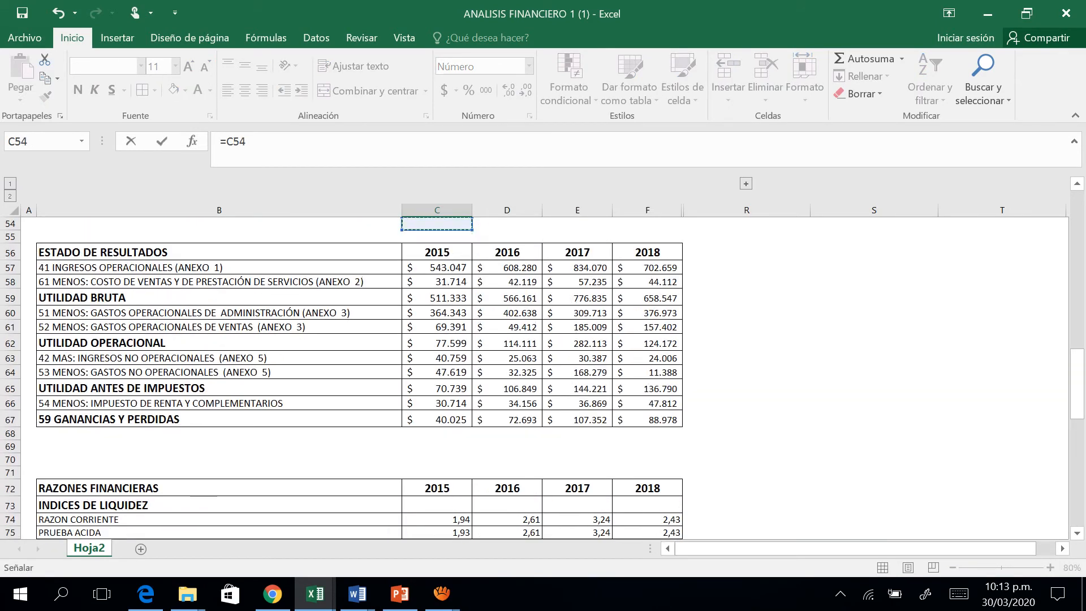
key("Down")
key("Down")
key("Down")
key("Down")
key("Down")
key("Down")
key("Down")
key("Down")
type("/")
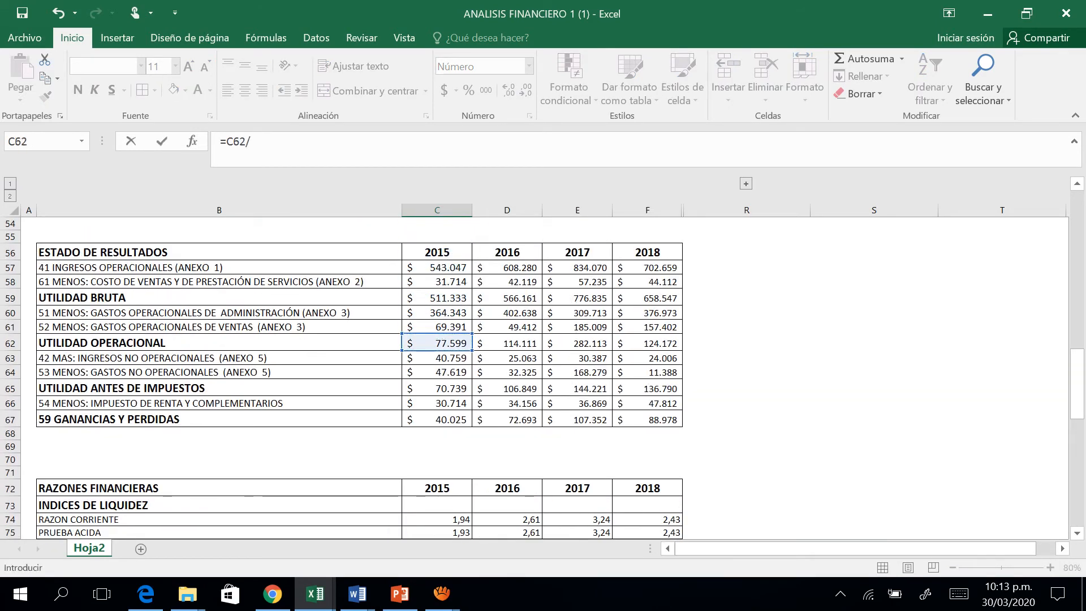
Complete the C89 formula by dividing by TOTAL PATRIMONIO, making it =C62/C52, and fill it across 2016, 2017 and 2018.
key("Up")
key("Up")
key("Up")
key("Up")
key("Up")
key("Up")
key("Up")
key("Up")
key("Up")
key("Up")
key("Up")
key("Up")
key("Up")
key("Up")
key("Up")
key("Up")
key("Up")
key("Up")
key("Up")
key("Up")
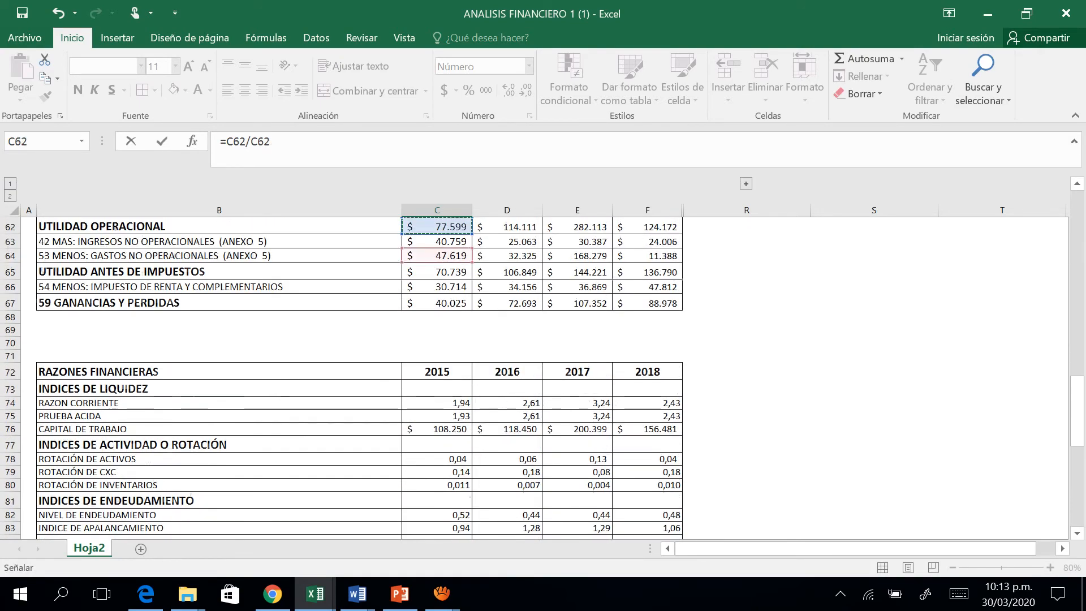
key("Up")
key("Up")
key("Up")
key("Up")
key("Up")
key("Up")
key("Up")
key("Up")
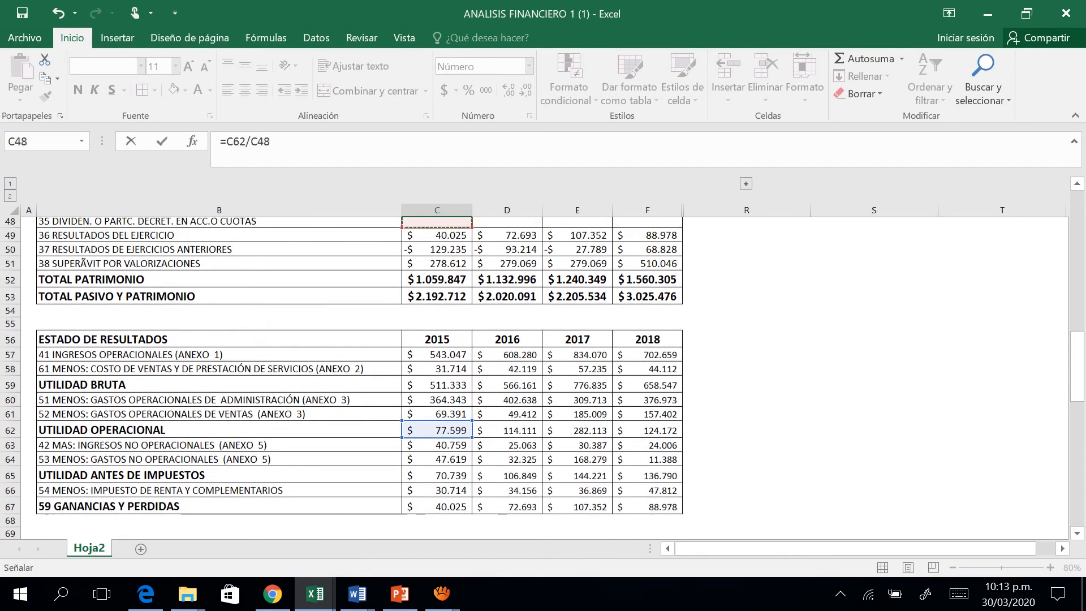
key("Up")
key("Up")
key("Up")
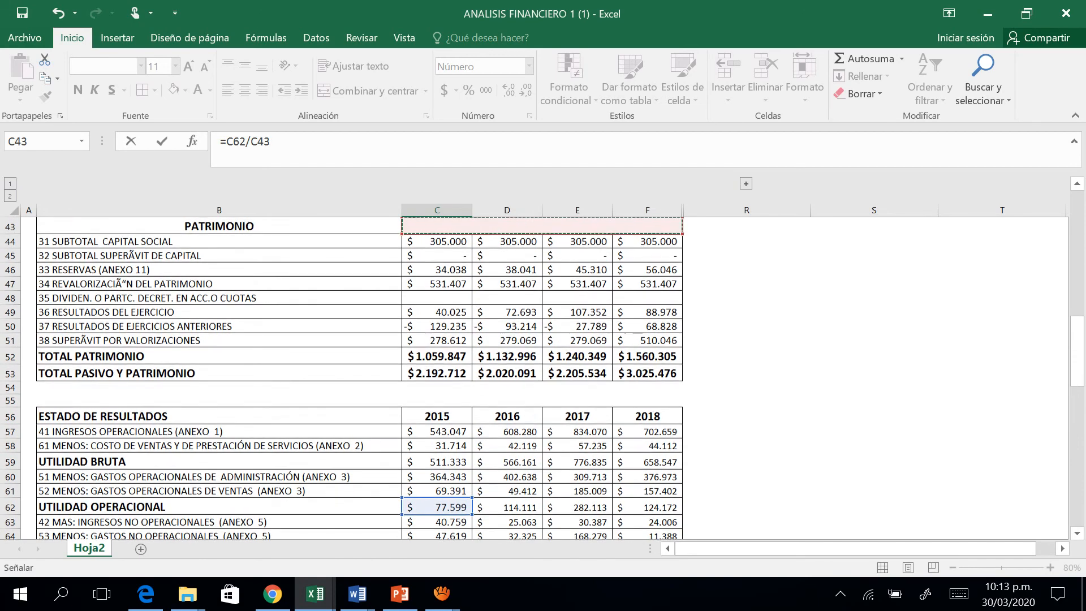
key("Down")
key("Down")
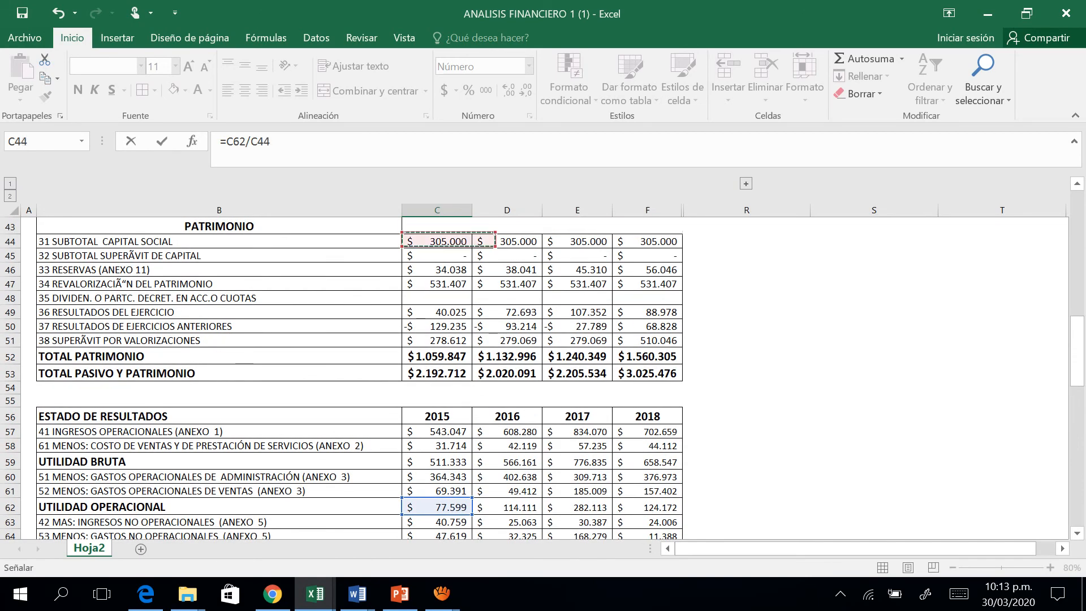
key("Down")
key("Down")
key("Down")
key("Down")
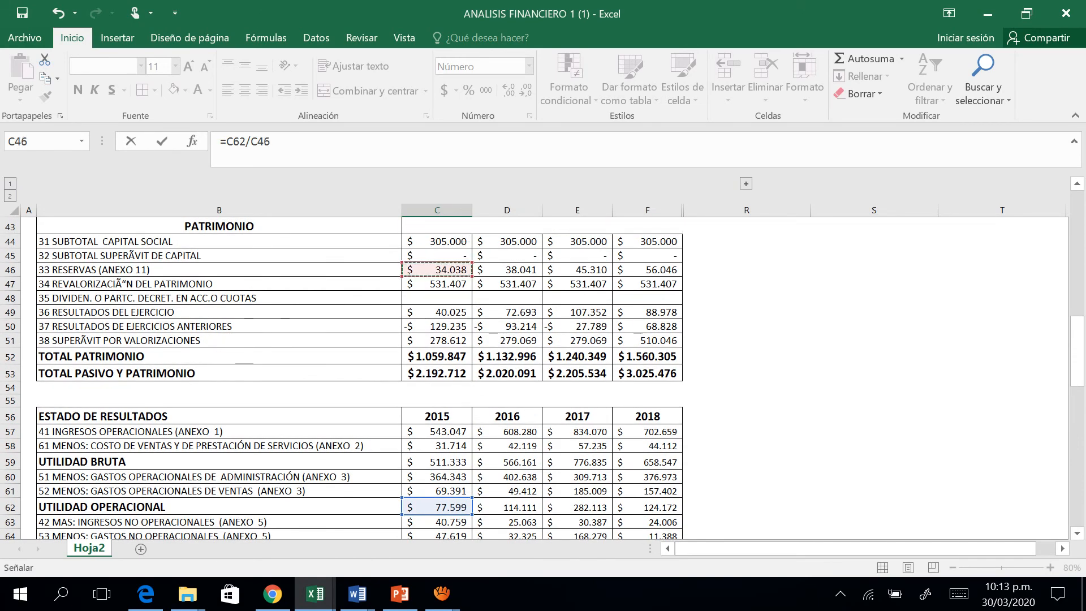
key("Down")
key("Down")
key("Down")
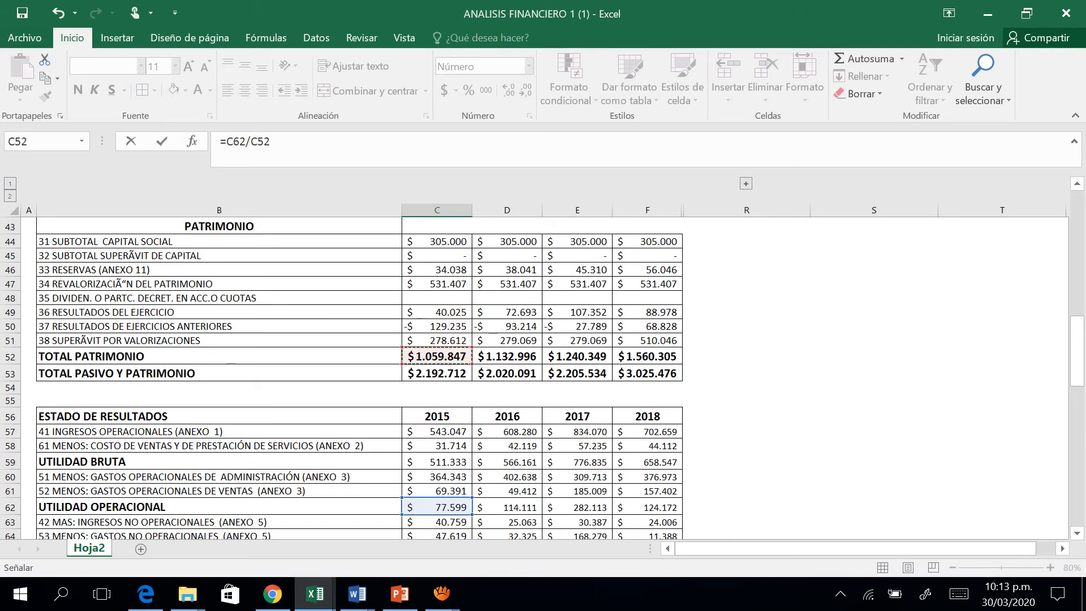
key("ctrl+Return")
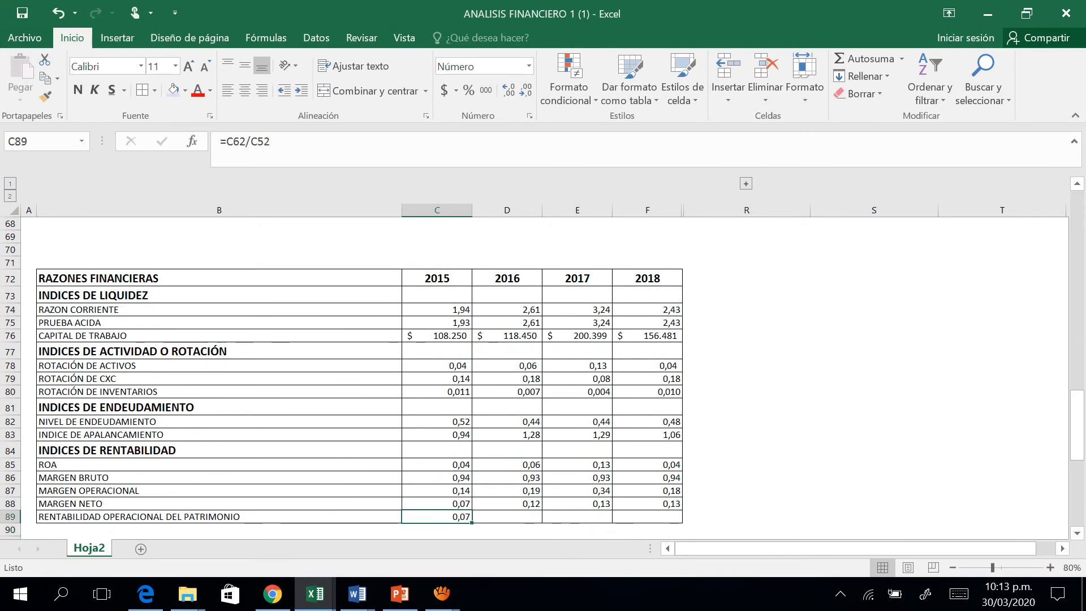
left_click_drag(471, 522, 682, 518)
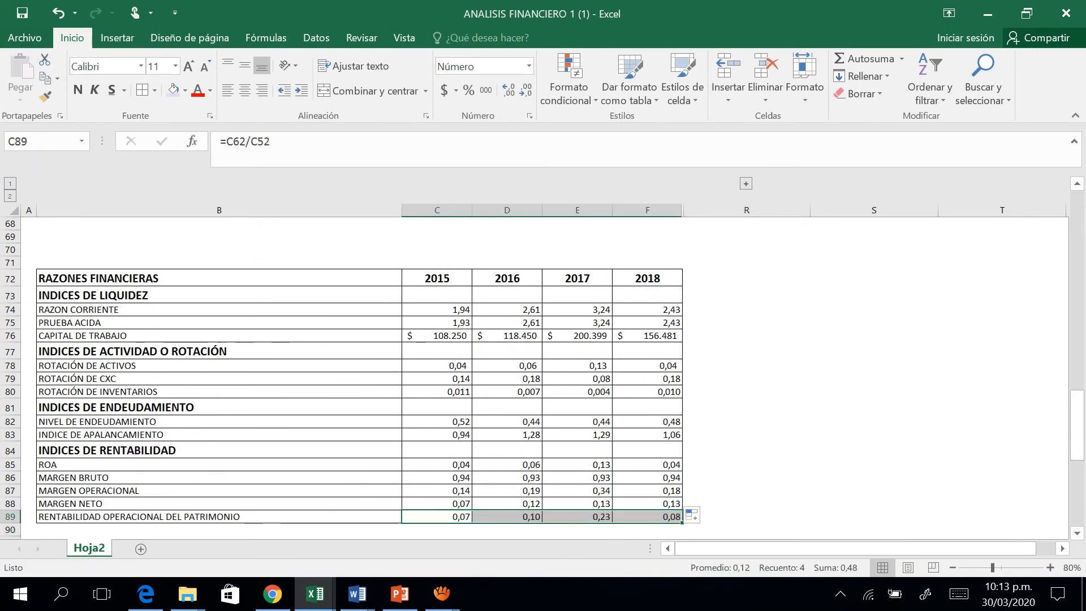
Format the MARGEN BRUTO, MARGEN OPERACIONAL and MARGEN NETO values in C86:F88 as percentages with two decimals.
left_click(219, 435)
key("Up")
key("Down")
key("Down")
key("Down")
key("Down")
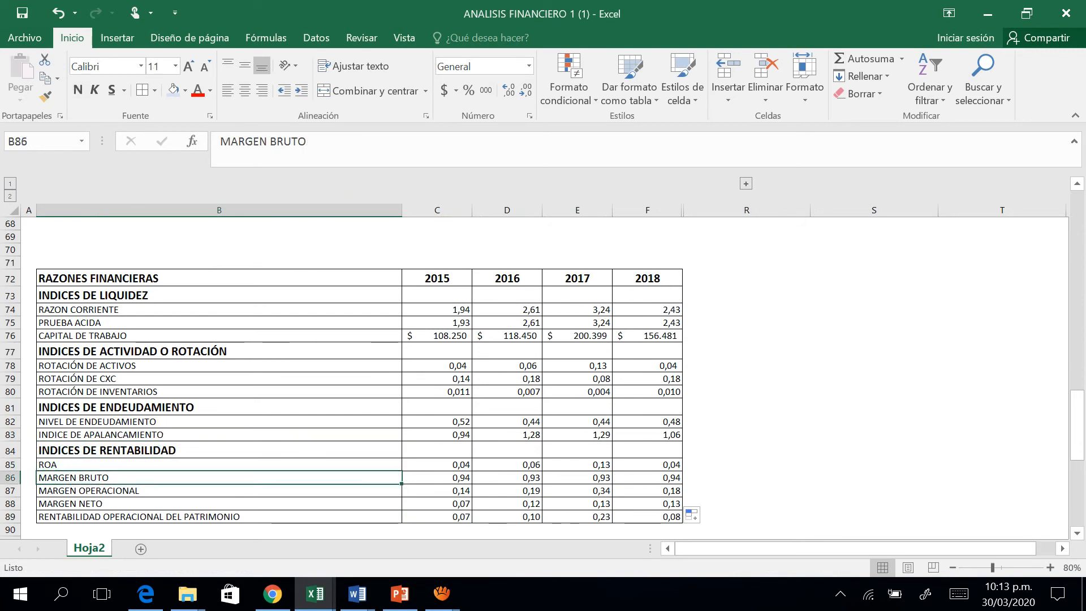
key("Down")
key("Right")
key("Left")
key("Up")
key("Right")
key("Up")
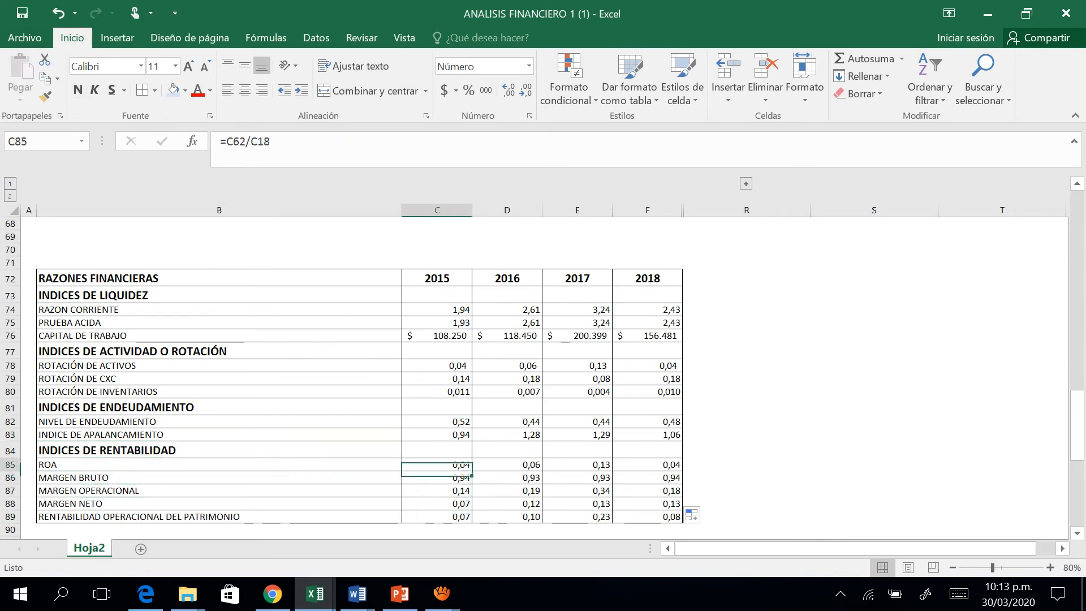
key("Down")
key("shift+Down")
key("shift+Down")
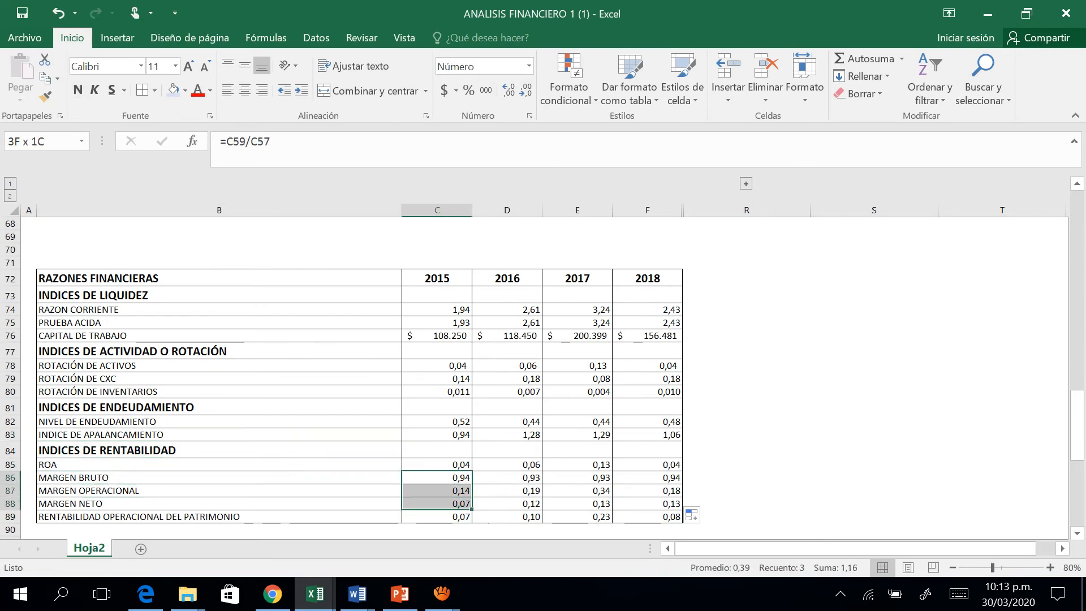
key("shift+Right")
key("shift+Right")
key("shift+Right")
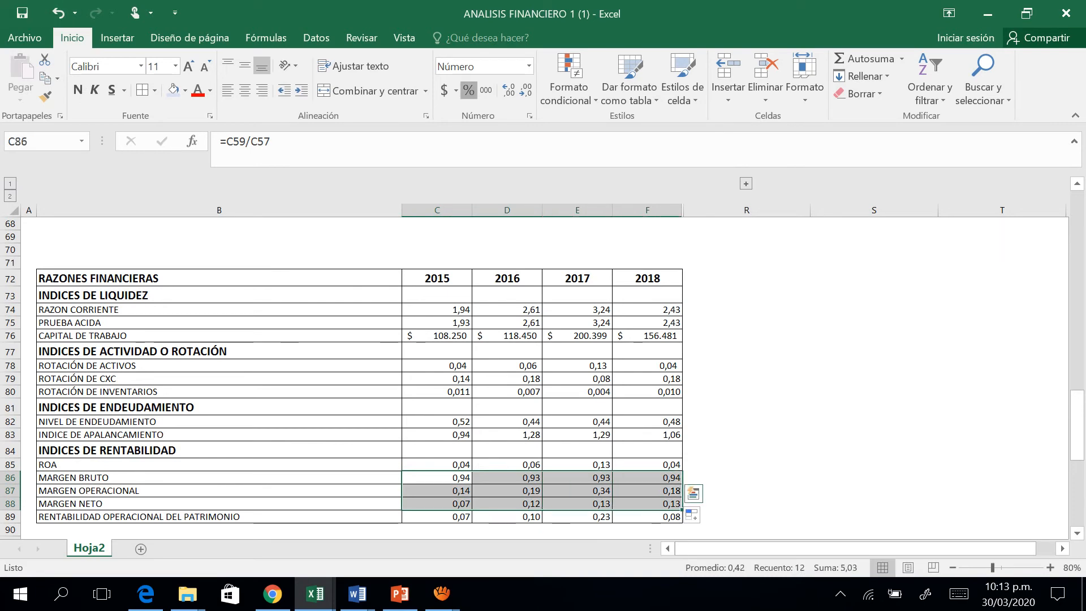
left_click(468, 90)
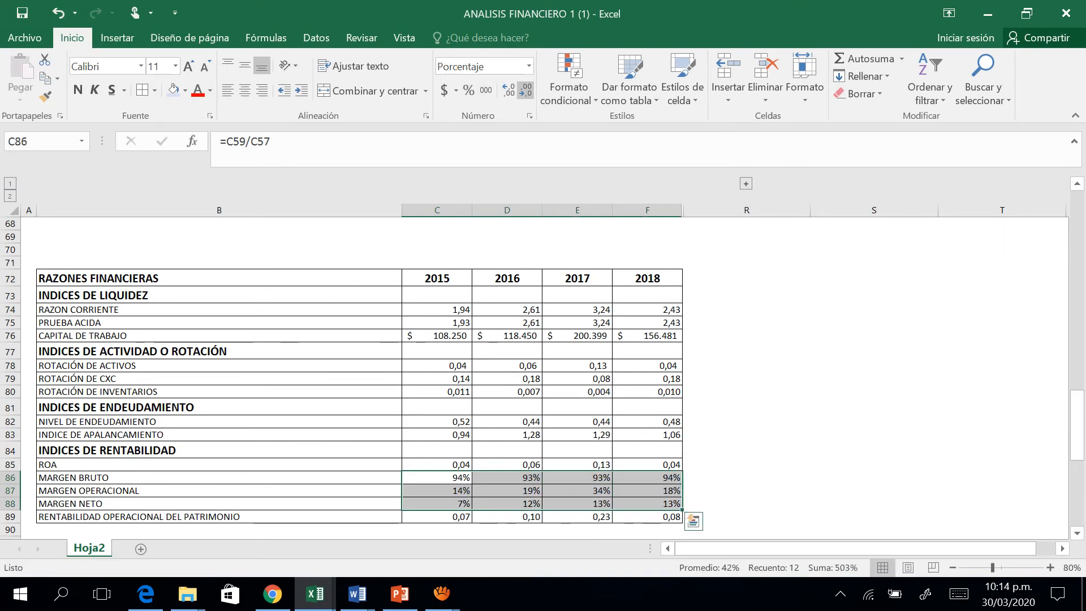
left_click(509, 90)
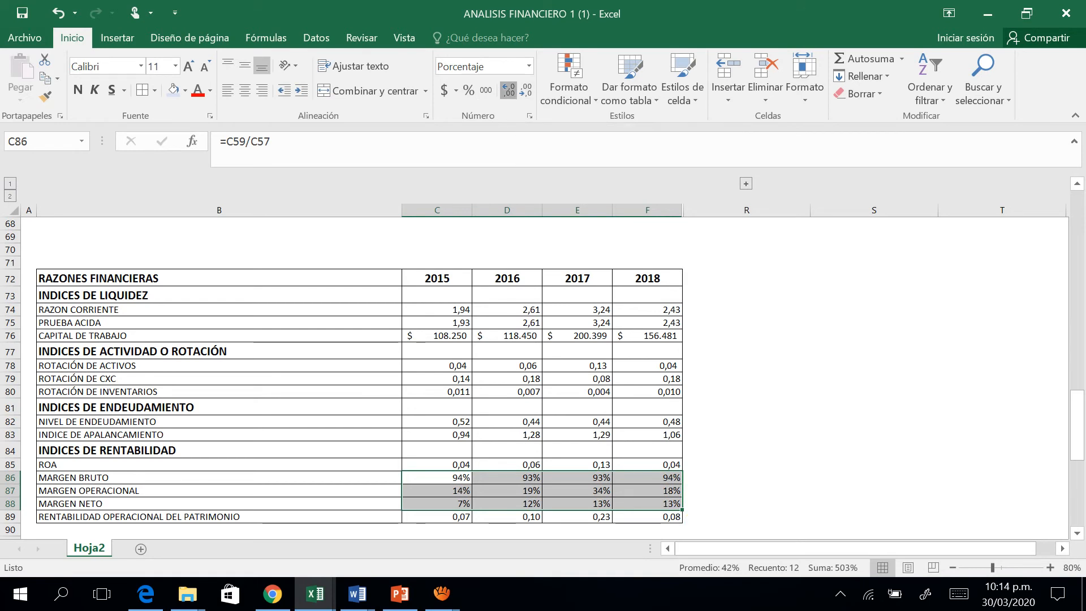
left_click(509, 90)
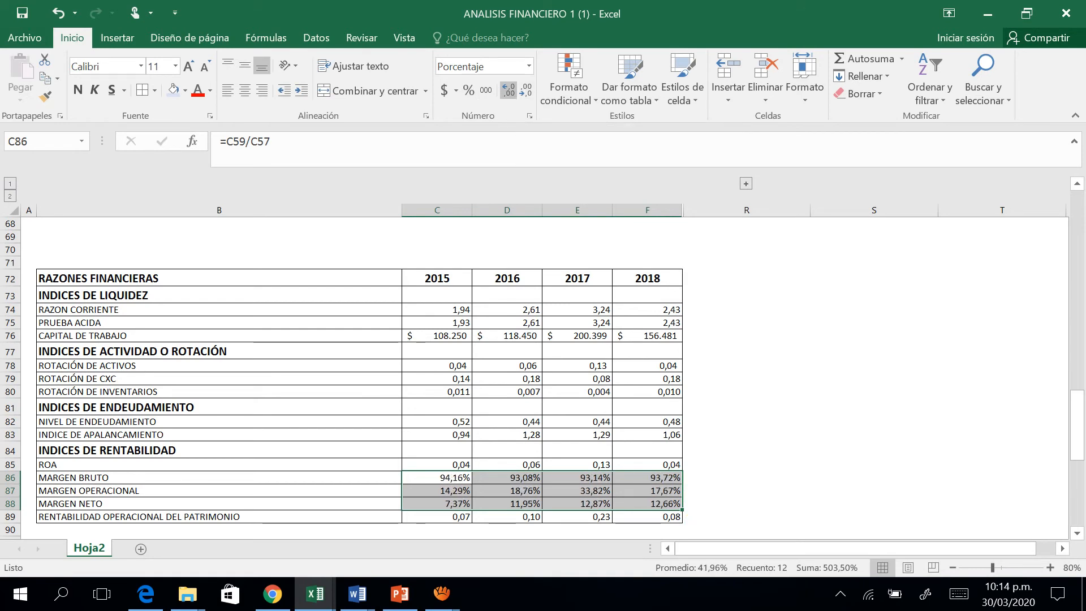
Review the RAZONES FINANCIERAS table from the profitability indices up to its heading.
key("Up")
key("Up")
key("Up")
key("Up")
key("Up")
key("Up")
key("Up")
key("Up")
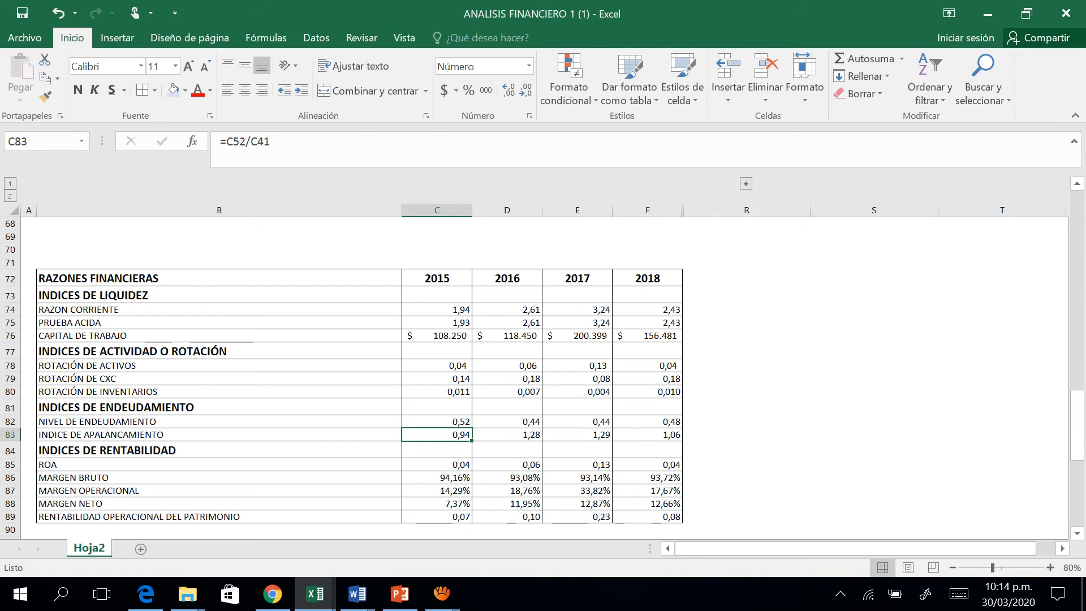
key("Left")
key("Up")
key("Up")
key("Up")
key("Up")
key("Up")
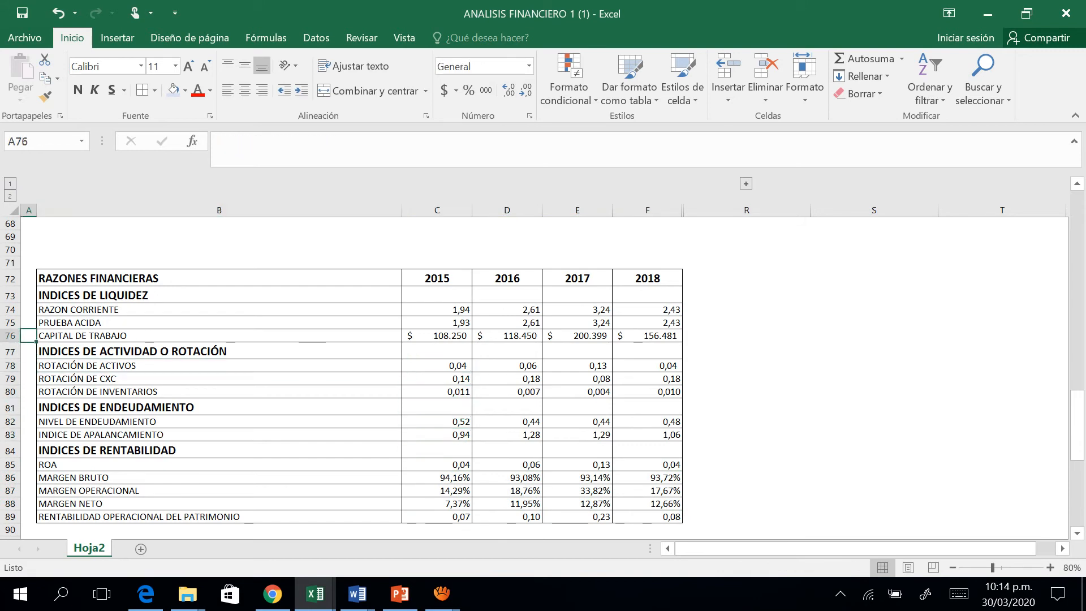
key("Down")
key("Up")
key("Up")
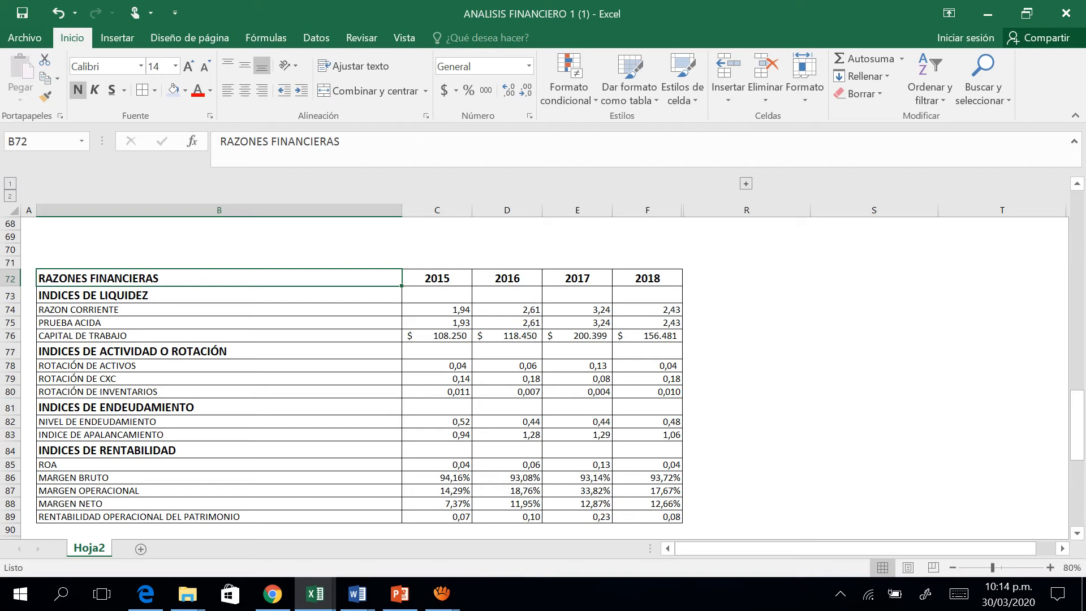
Examine the RAZON CORRIENTE values in row 74 for 2015 through 2018.
left_click(746, 295)
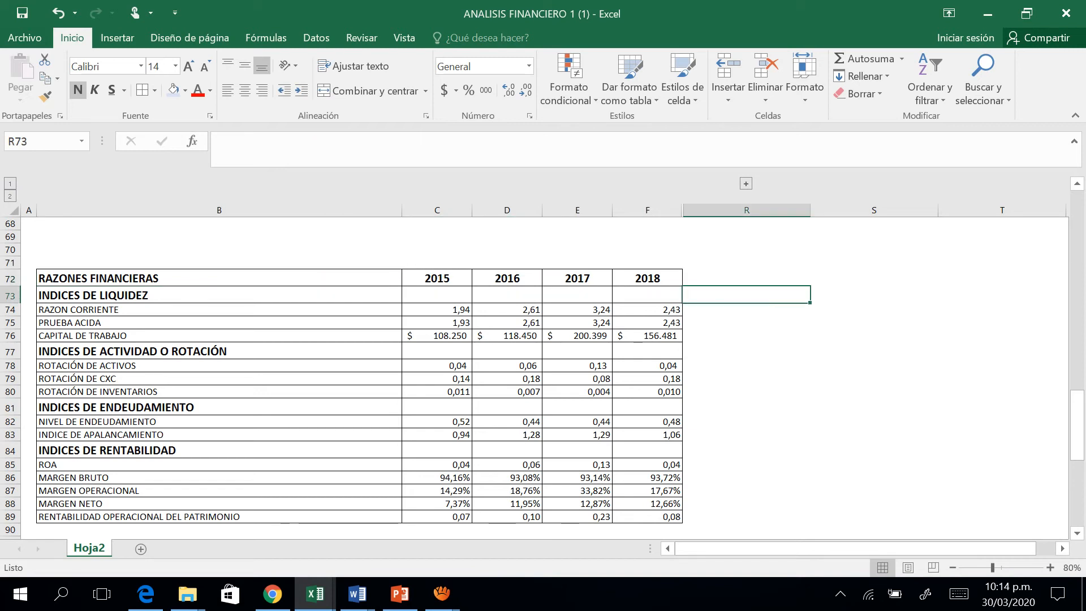
left_click(746, 309)
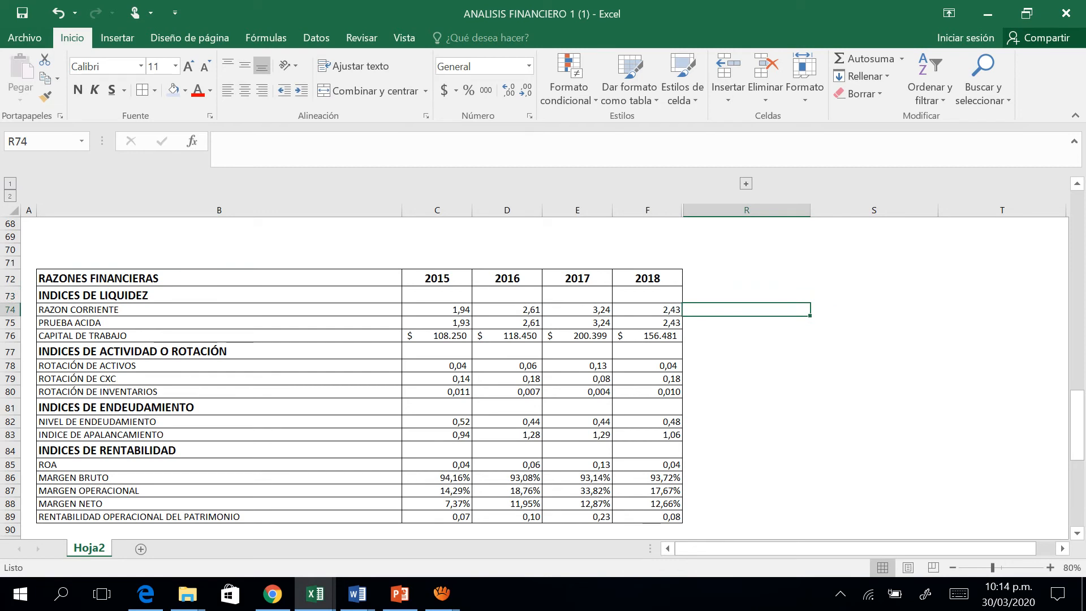
left_click(436, 323)
left_click(436, 310)
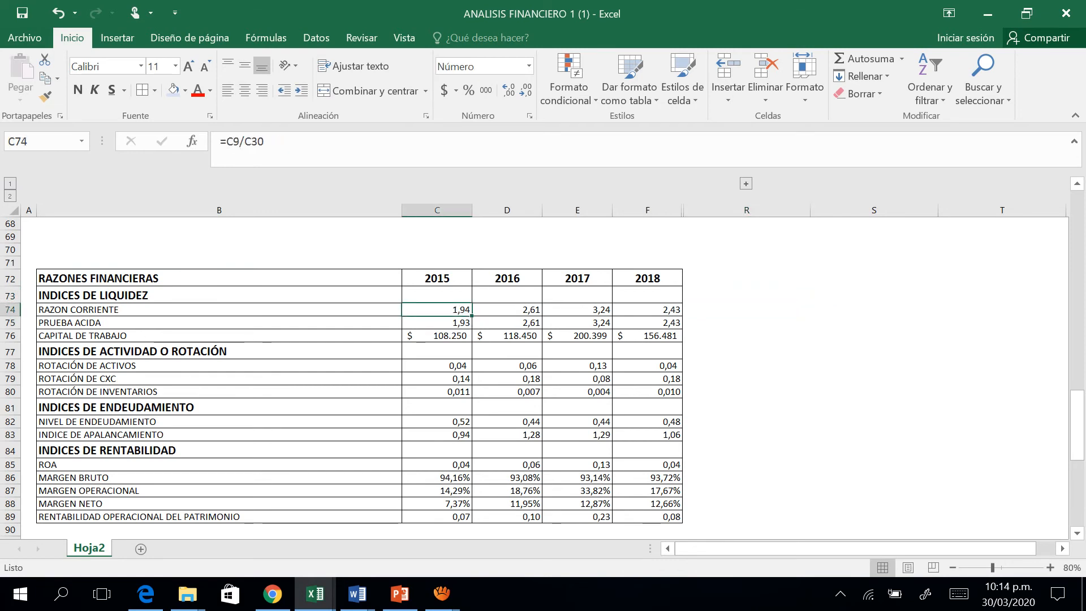
left_click_drag(471, 315, 606, 314)
key("shift+Right")
key("shift+Right")
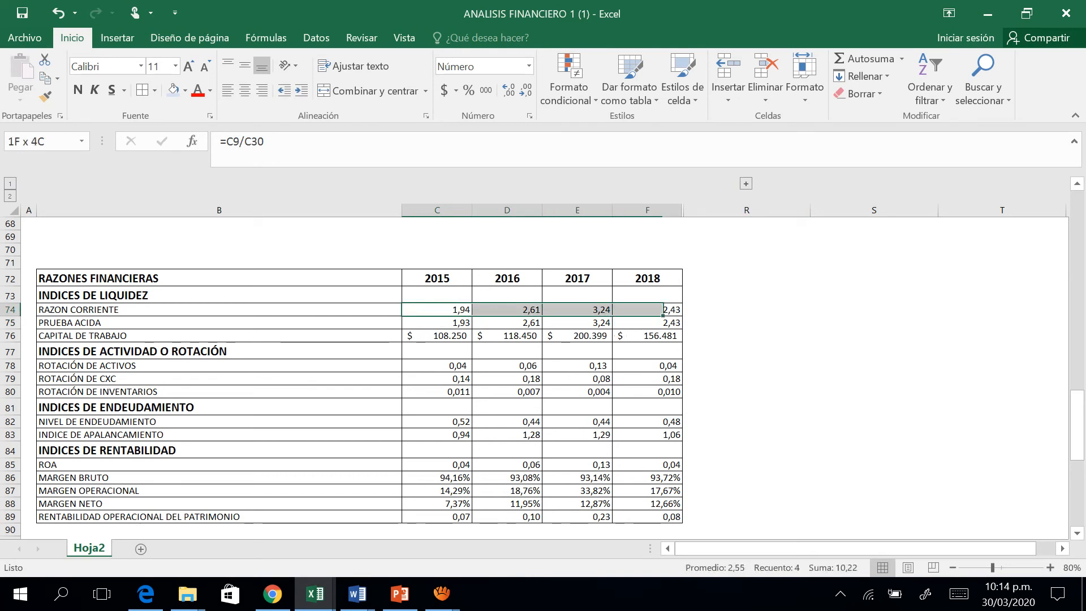
key("Right")
key("Right")
key("Right")
key("Right")
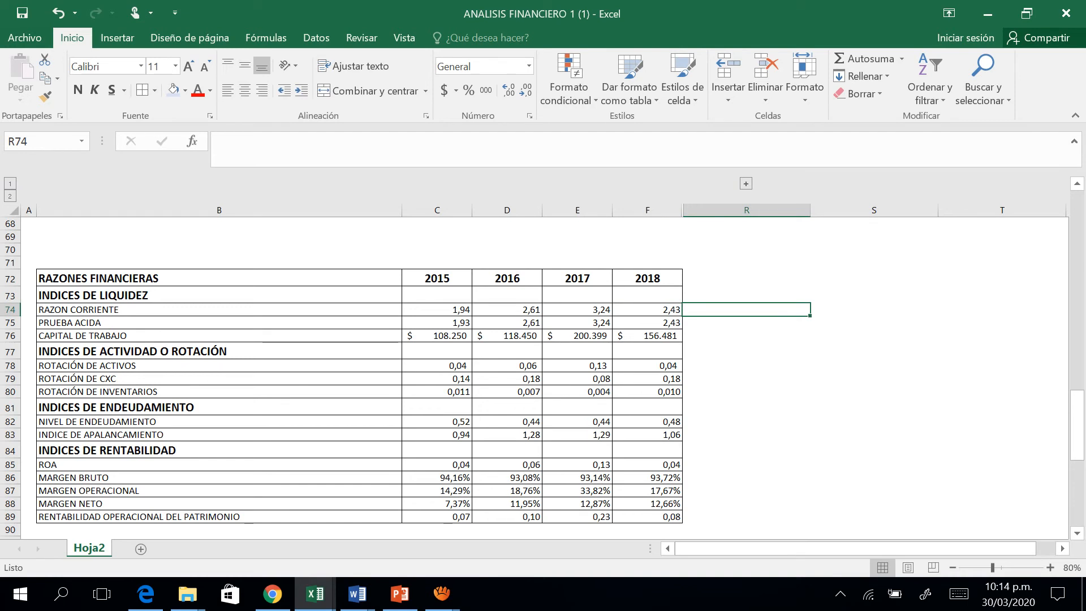
type("Se")
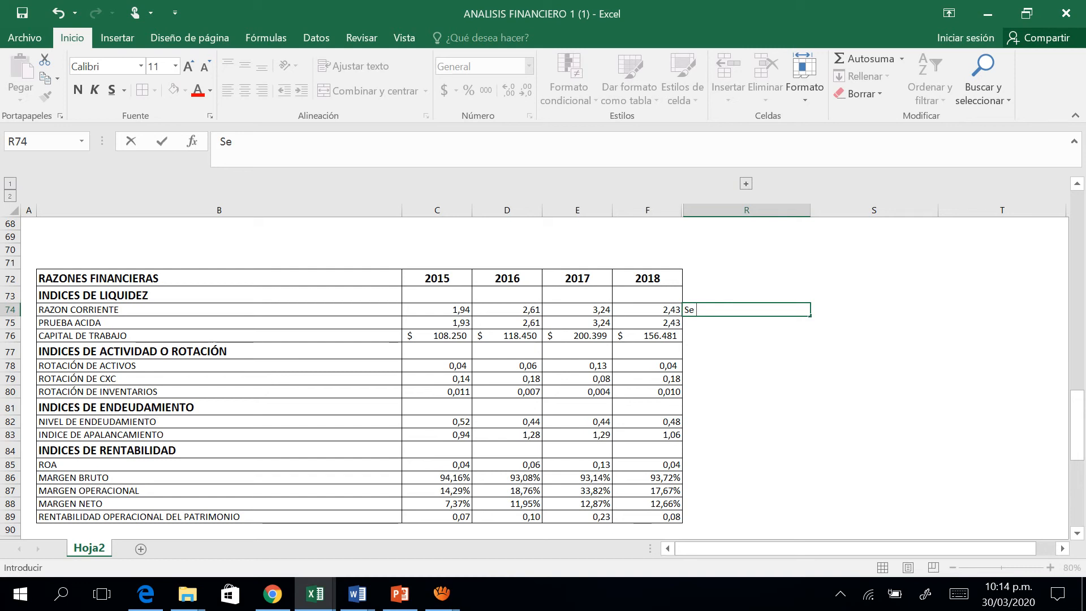
left_click(576, 295)
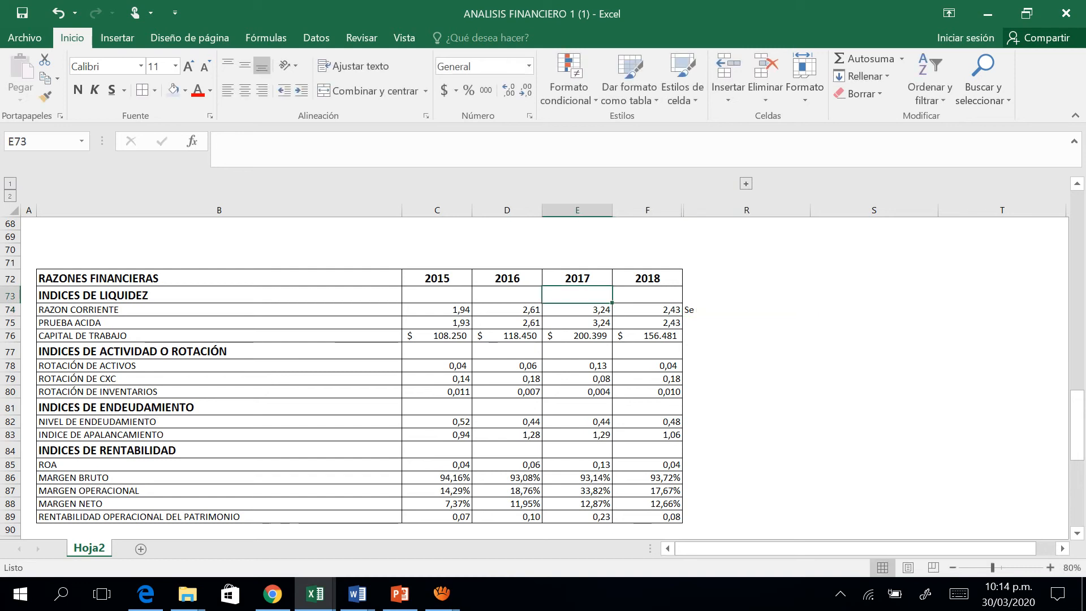
left_click(219, 309)
left_click(577, 309)
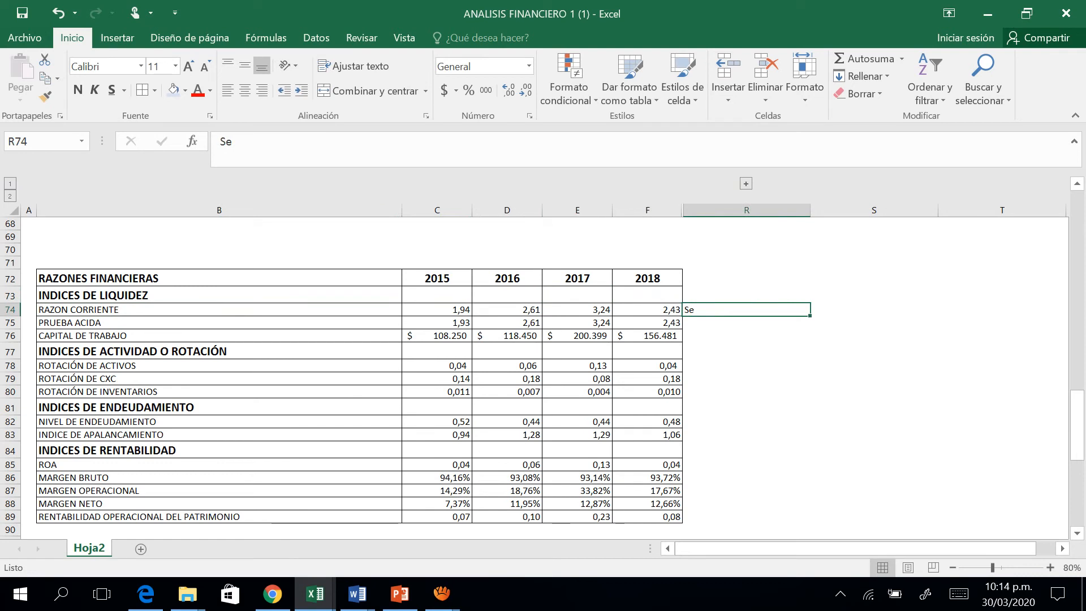
key("Delete")
Examine the ratio rows from RAZON CORRIENTE down to RENTABILIDAD OPERACIONAL DEL PATRIMONIO.
left_click(746, 323)
left_click(747, 309)
left_click(647, 309)
left_click(746, 309)
mouse_move(810, 316)
left_mouse_down()
mouse_move(874, 312)
mouse_move(803, 311)
left_mouse_up()
key("Left")
key("Left")
key("Left")
key("Left")
key("Left")
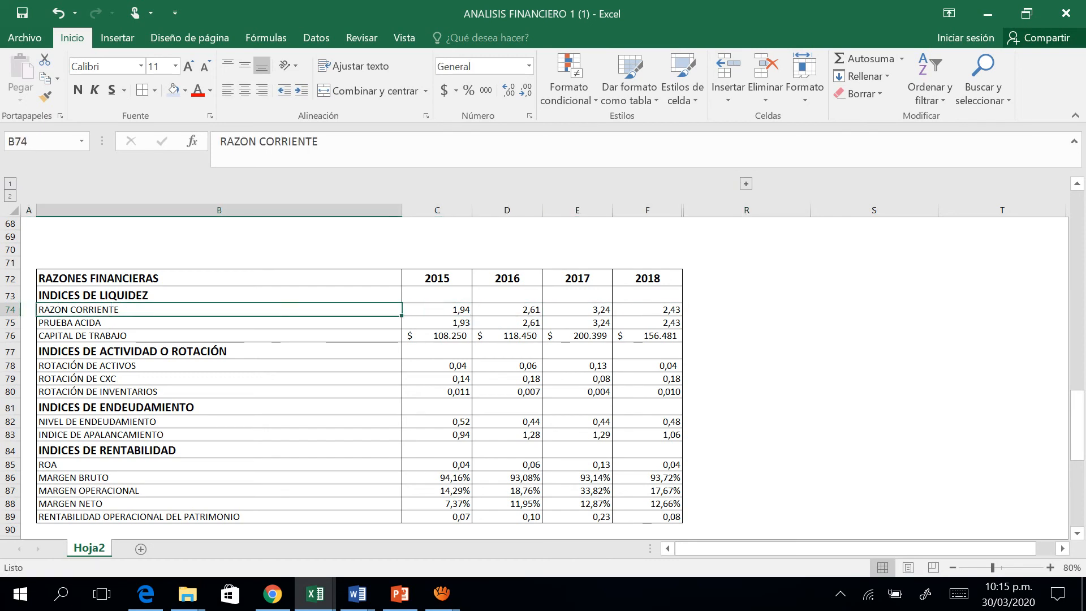
key("Right")
key("Right")
key("Right")
key("Right")
key("Right")
key("Down")
key("Down")
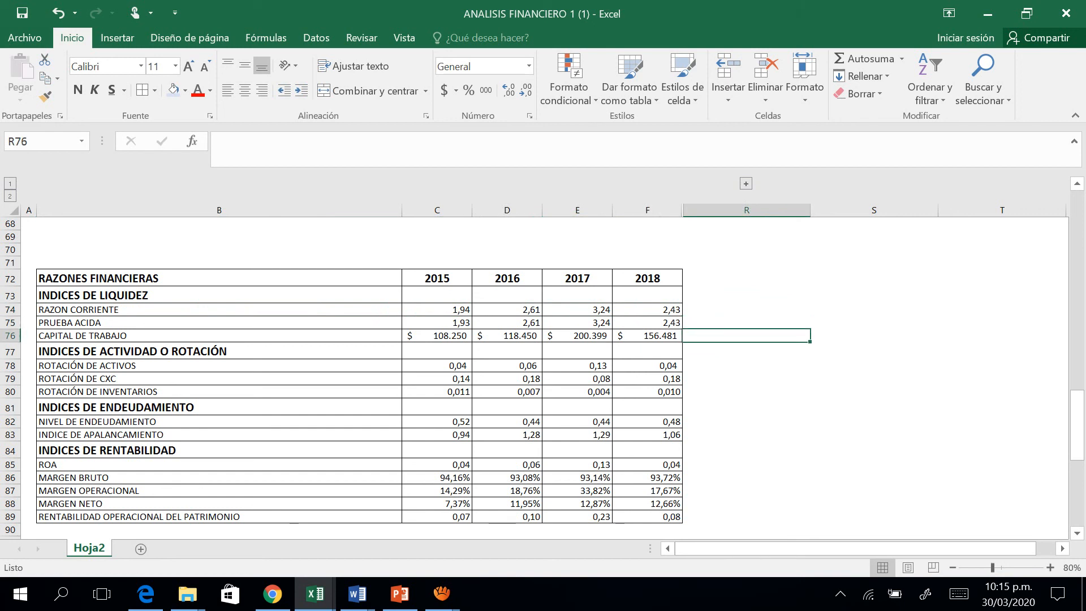
key("Down")
key("Down")
key("Down")
key("Down")
key("Down")
key("Down")
key("Down")
key("Down")
key("Down")
key("Down")
key("Down")
key("Down")
key("Down")
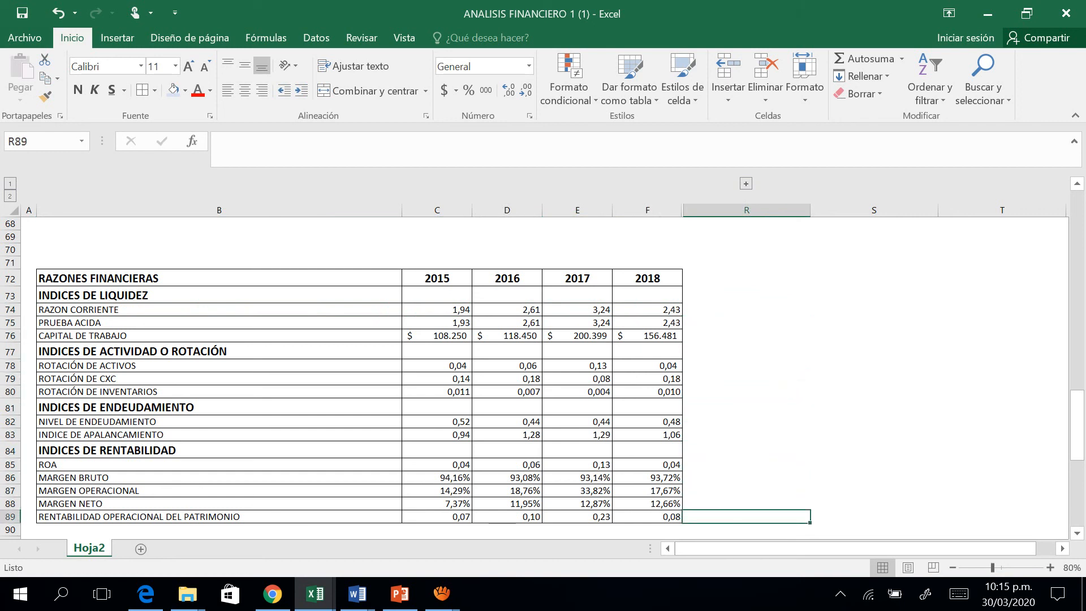